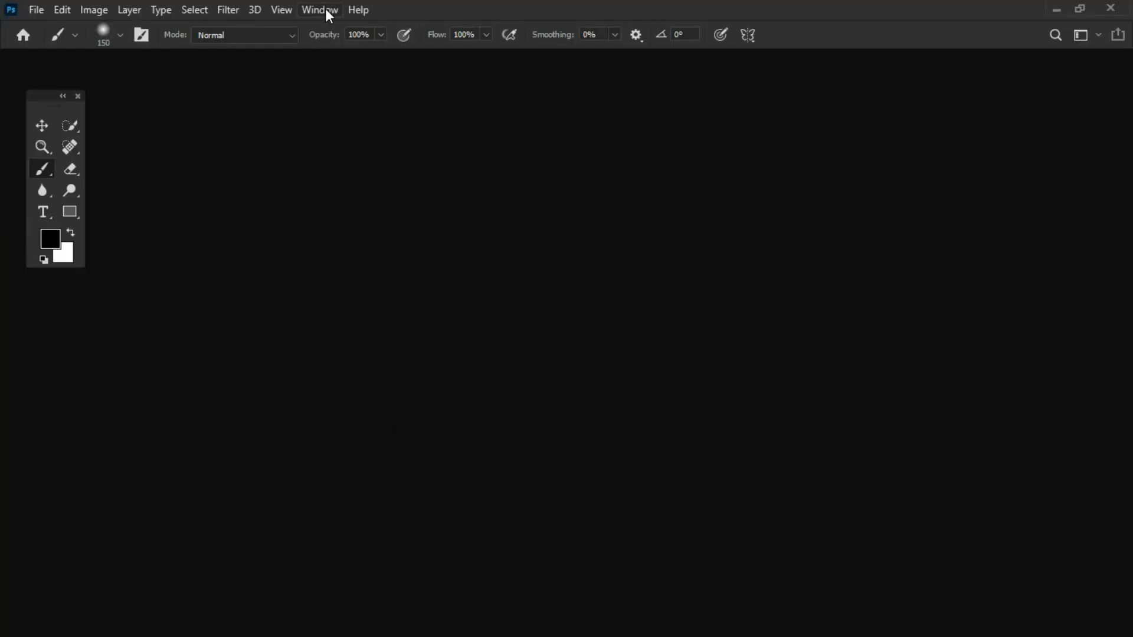
Step: Switch to the TUTORIAL MODE workspace
left_click(324, 9)
mouse_move(412, 46)
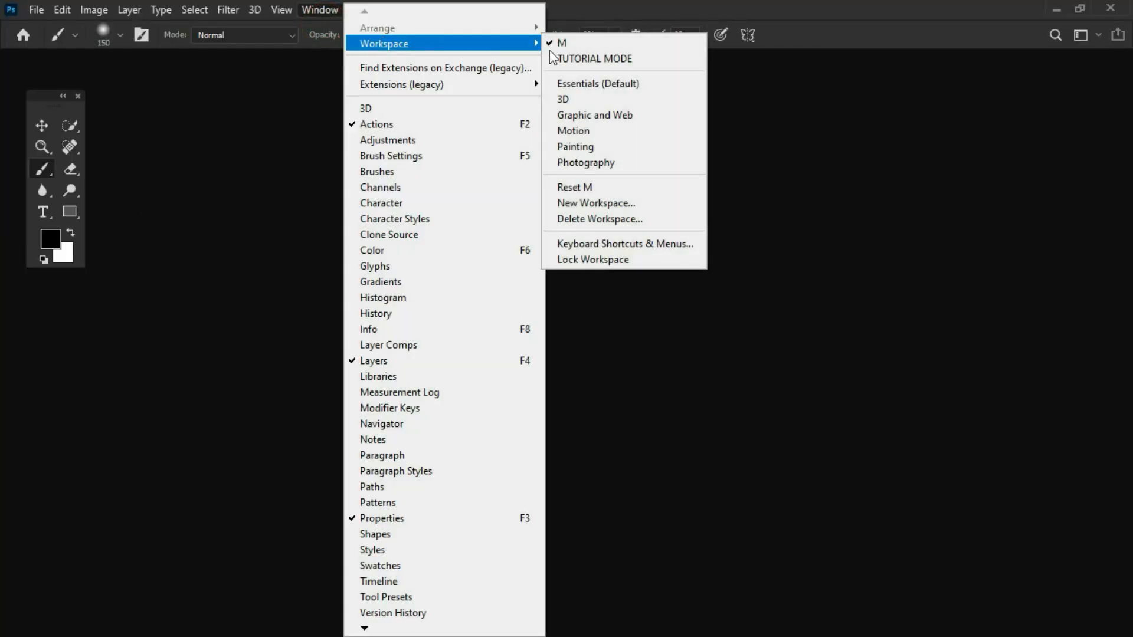
left_click(648, 62)
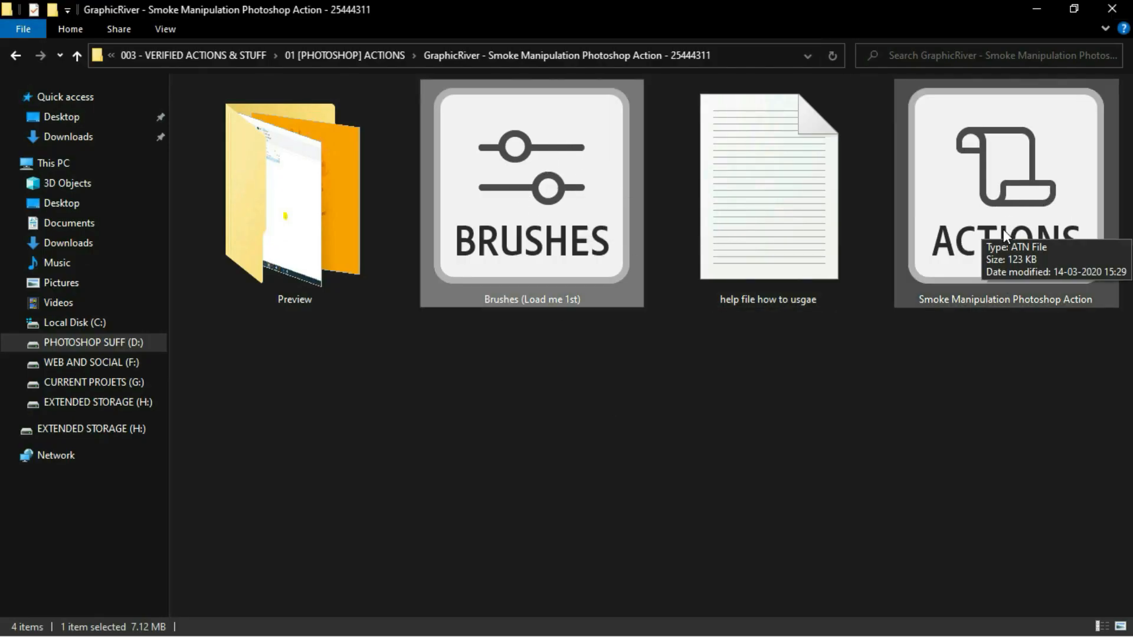
Step: Load the "Smoke Manipulation Photoshop Action" file from its File Explorer folder into Photoshop and collapse the action set
left_click(772, 378)
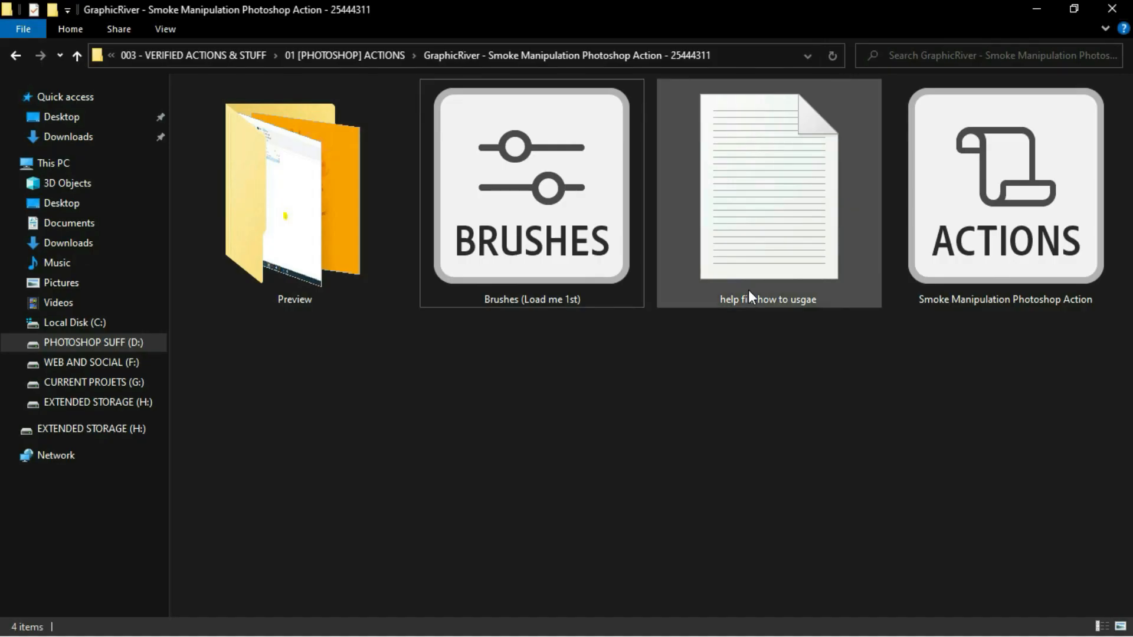
left_click_drag(986, 164, 809, 463)
key("alt+Tab")
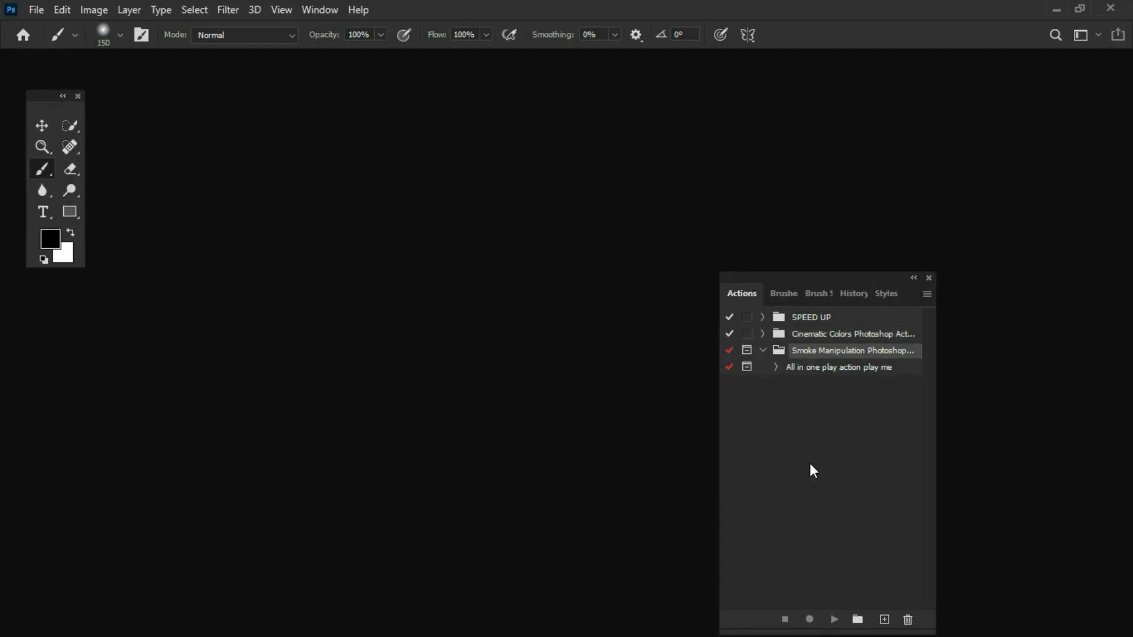
left_click(763, 350)
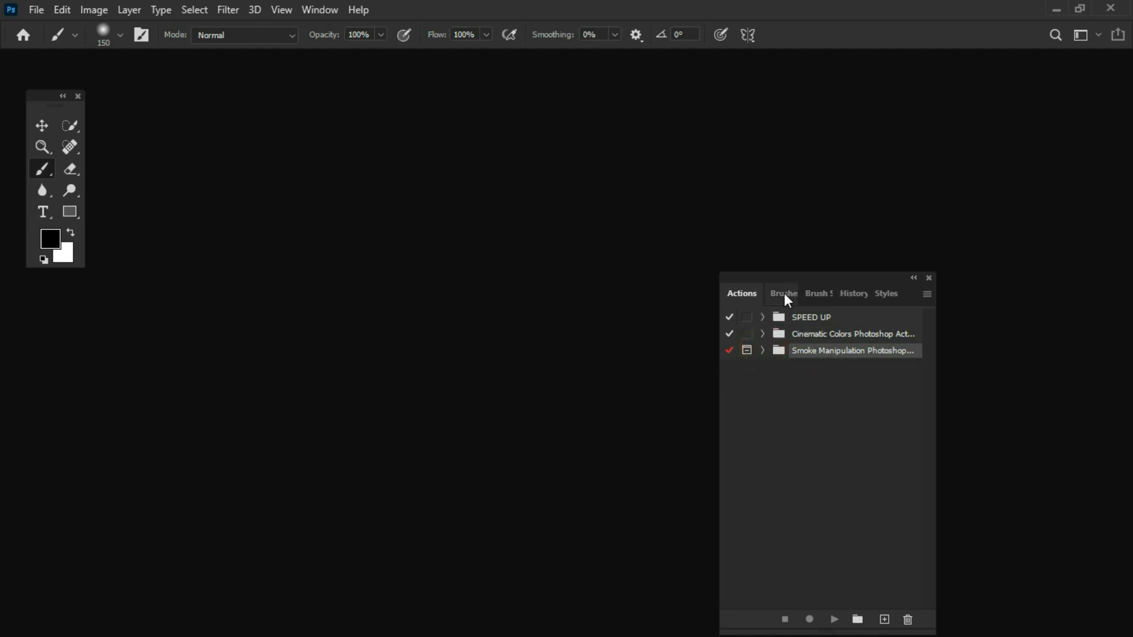
Step: Load the "Brushes (Load me 1st)" file from File Explorer into Photoshop and check the end of the brush list
left_click(784, 293)
left_click_drag(927, 417, 925, 531)
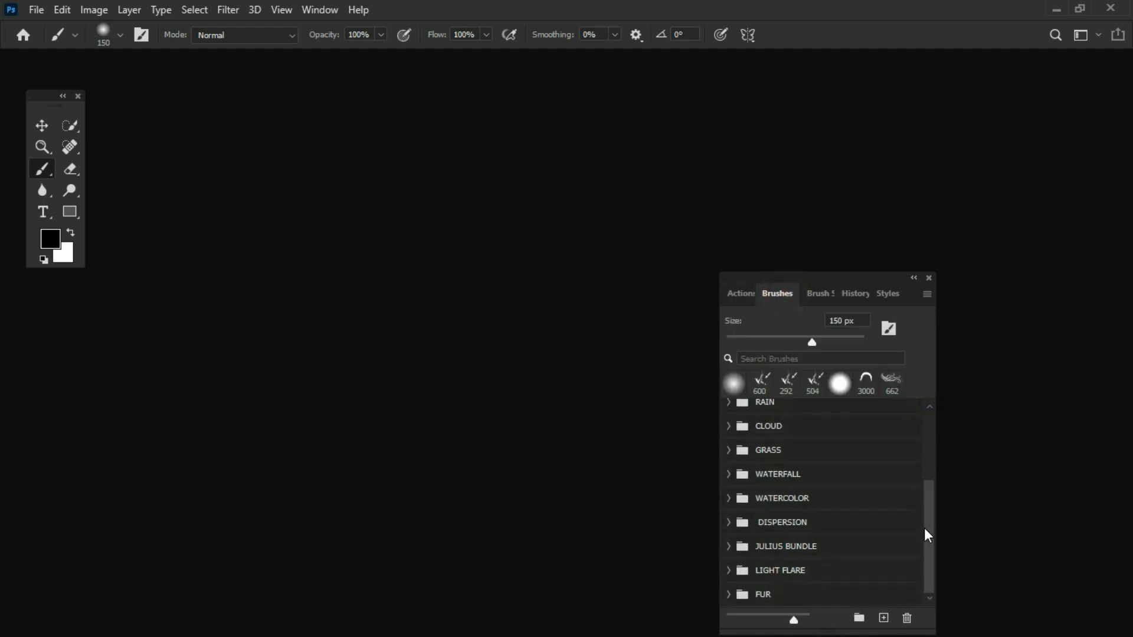
key("alt+Tab")
mouse_move(525, 195)
left_mouse_down()
mouse_move(560, 449)
mouse_move(846, 498)
left_mouse_up()
key("alt+Tab")
left_click_drag(930, 499, 930, 513)
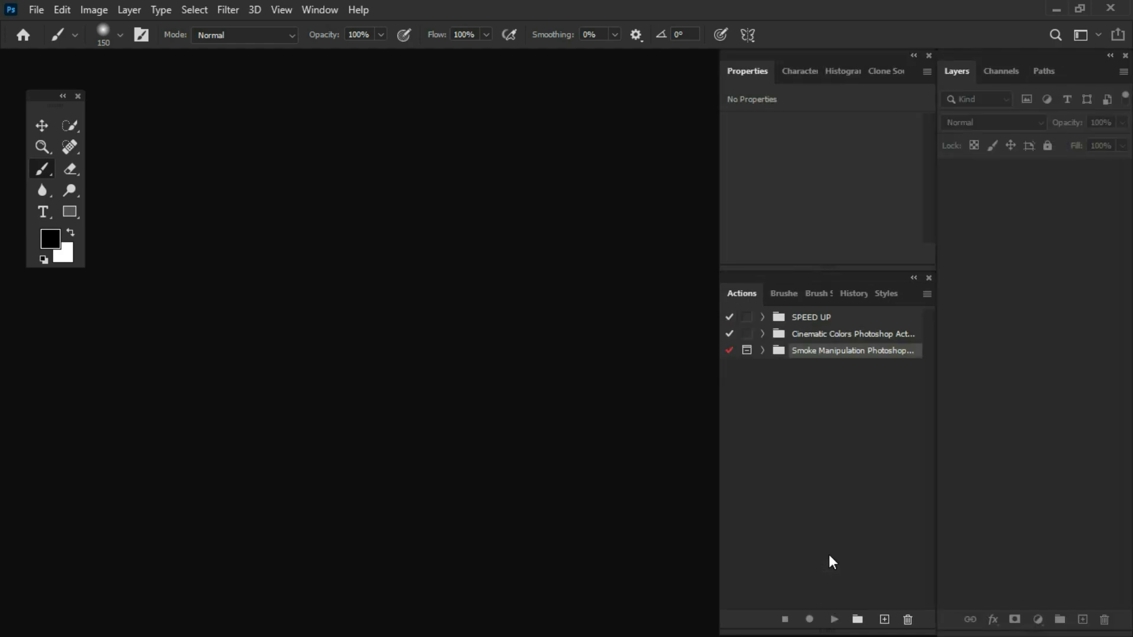
Step: Open the girl-2220723 photo from the Pictures folder in Photoshop, framed on the woman's face
key("alt+Tab")
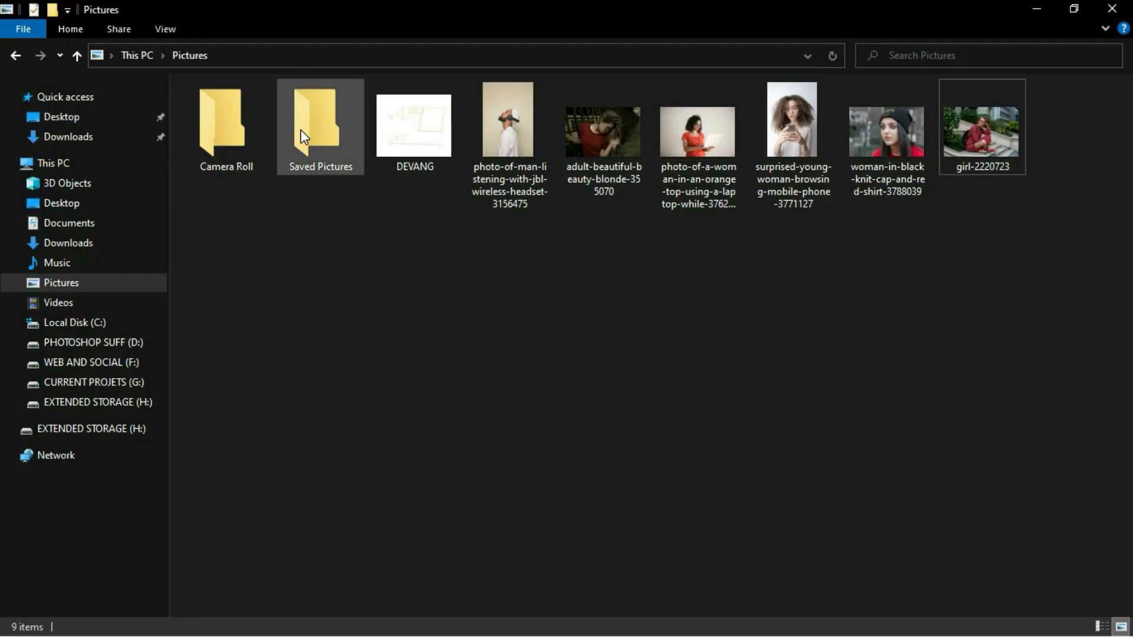
left_click_drag(988, 123, 518, 312)
key("alt+Tab")
key("z")
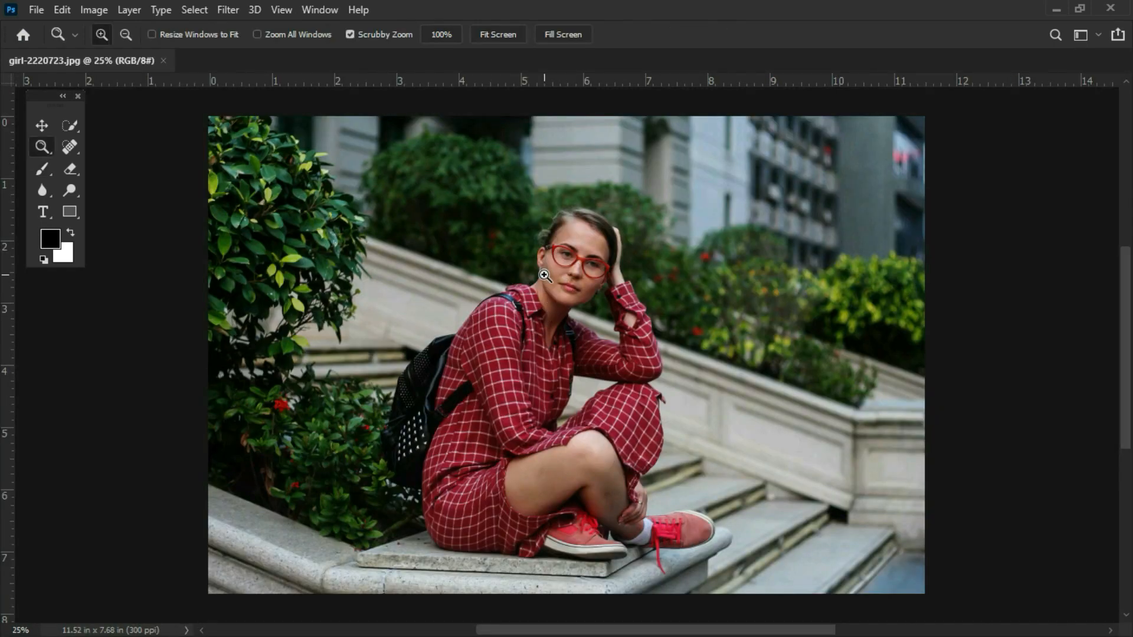
left_click_drag(572, 274, 466, 286)
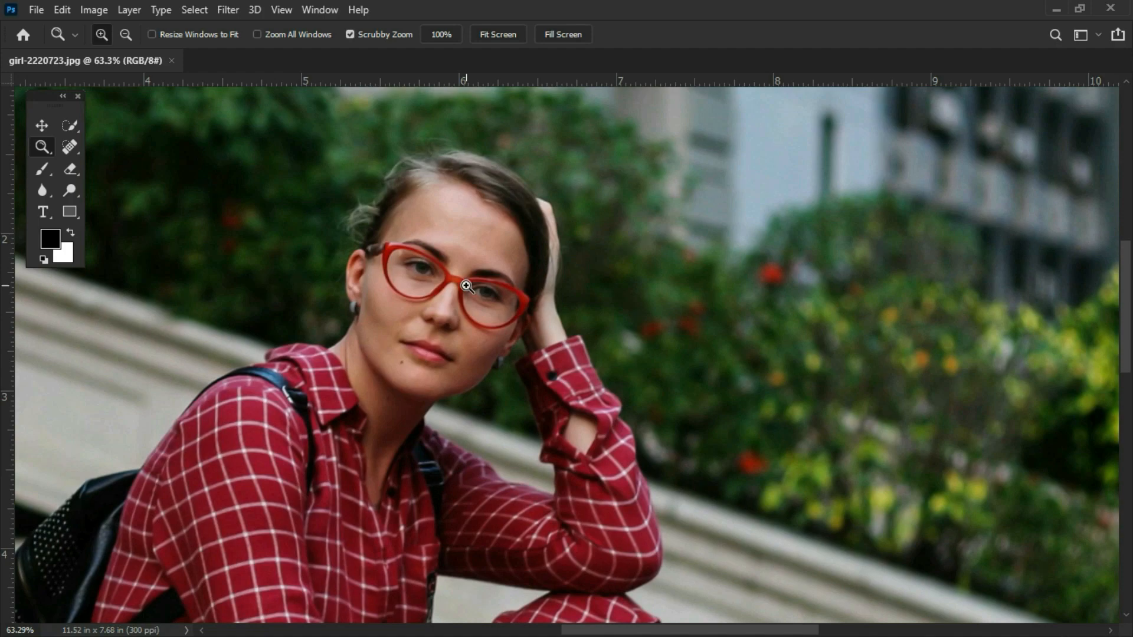
Step: Add a new layer above the Background and rename it "brush"
key("F7")
left_click(1084, 621)
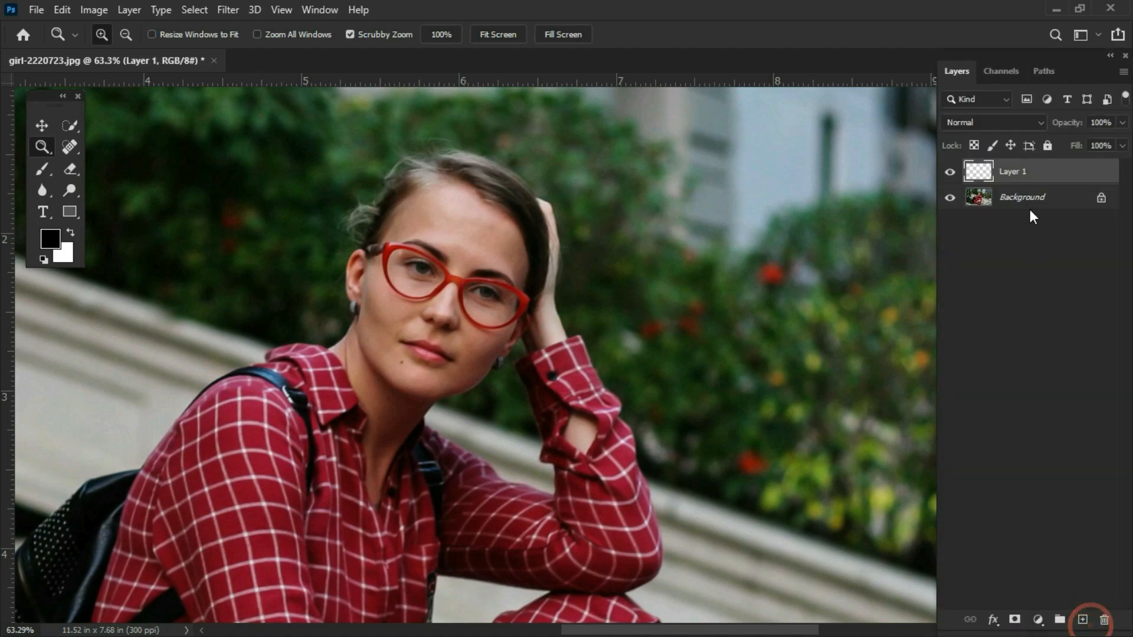
double_click(1013, 171)
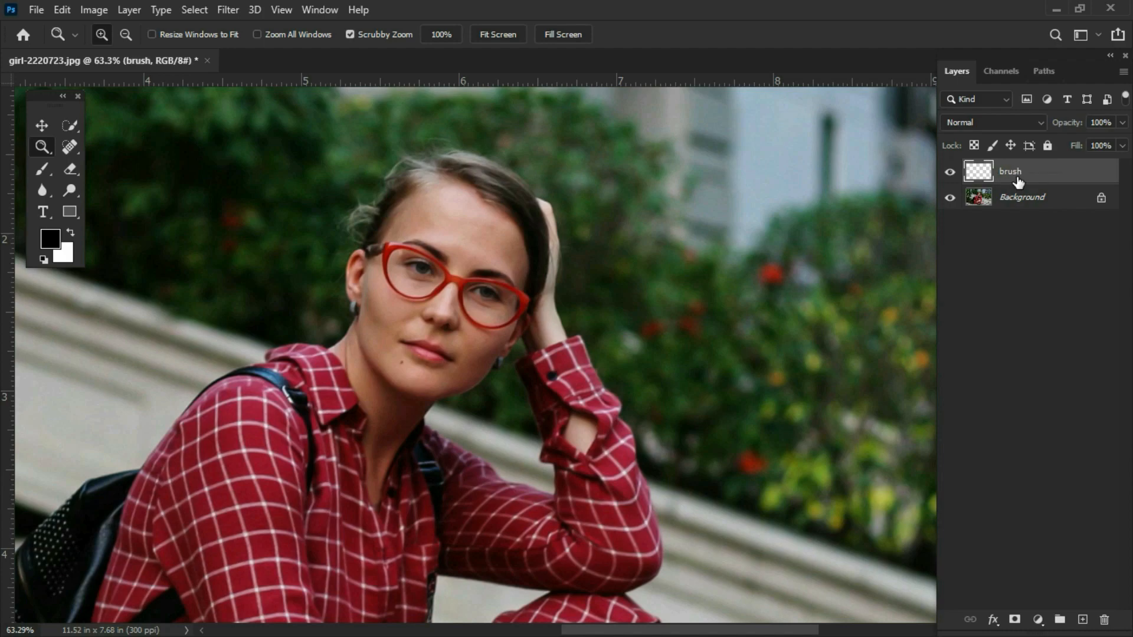
Step: Set the foreground colour to pure red
left_click(56, 240)
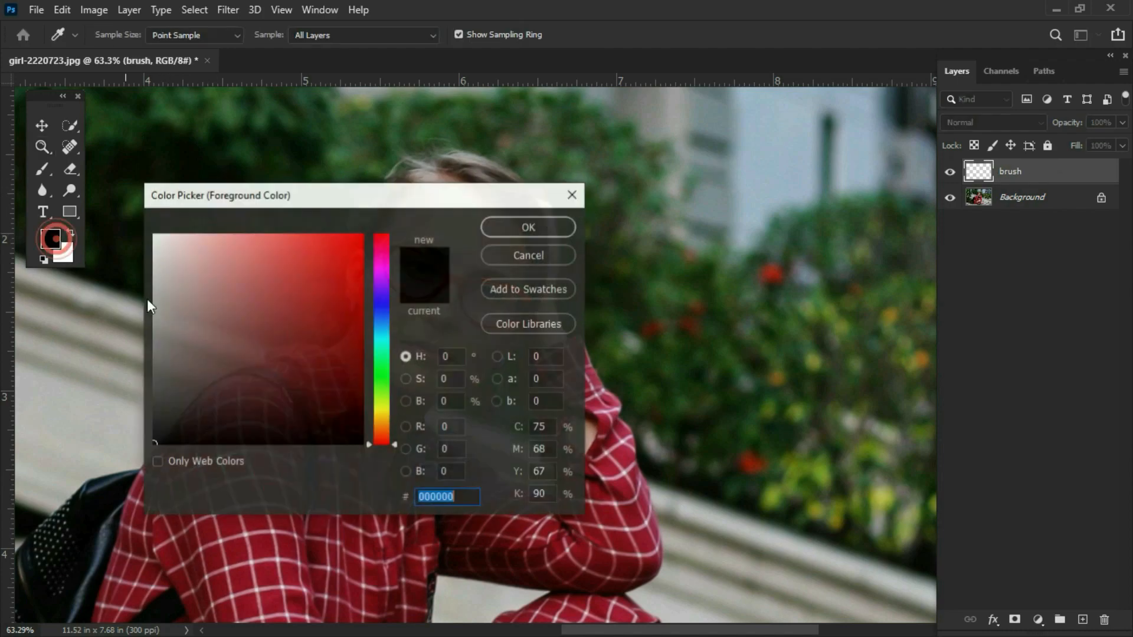
left_click_drag(253, 360, 386, 224)
left_click(511, 221)
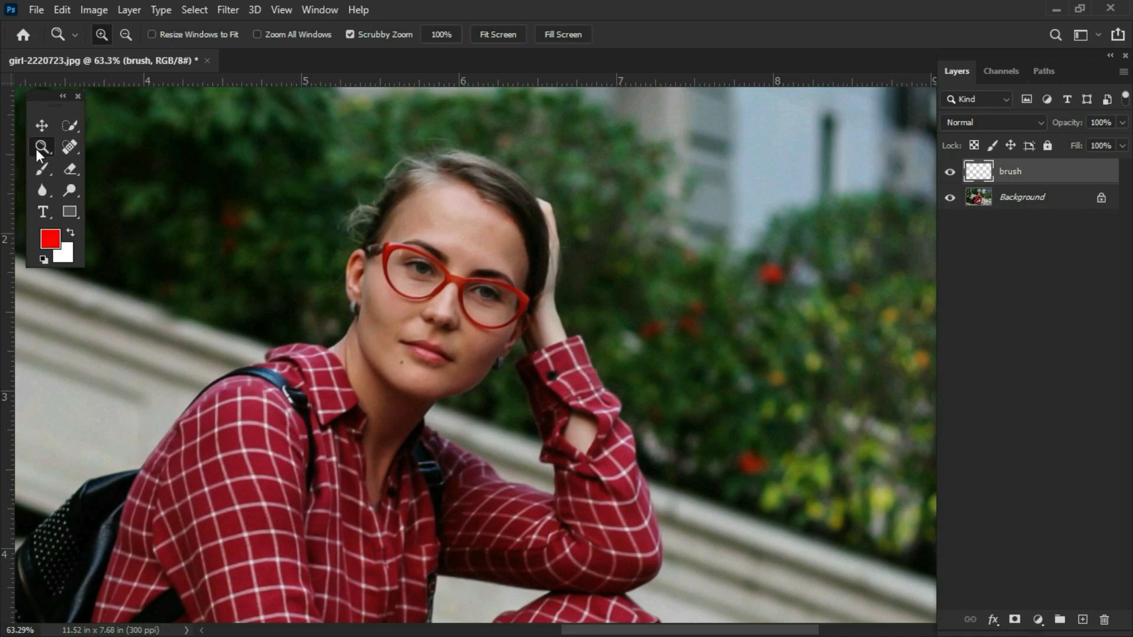
Step: Paint red over the woman's face and neck on the brush layer with a Soft Round brush of about 144 px
left_click(40, 168)
right_click(420, 255)
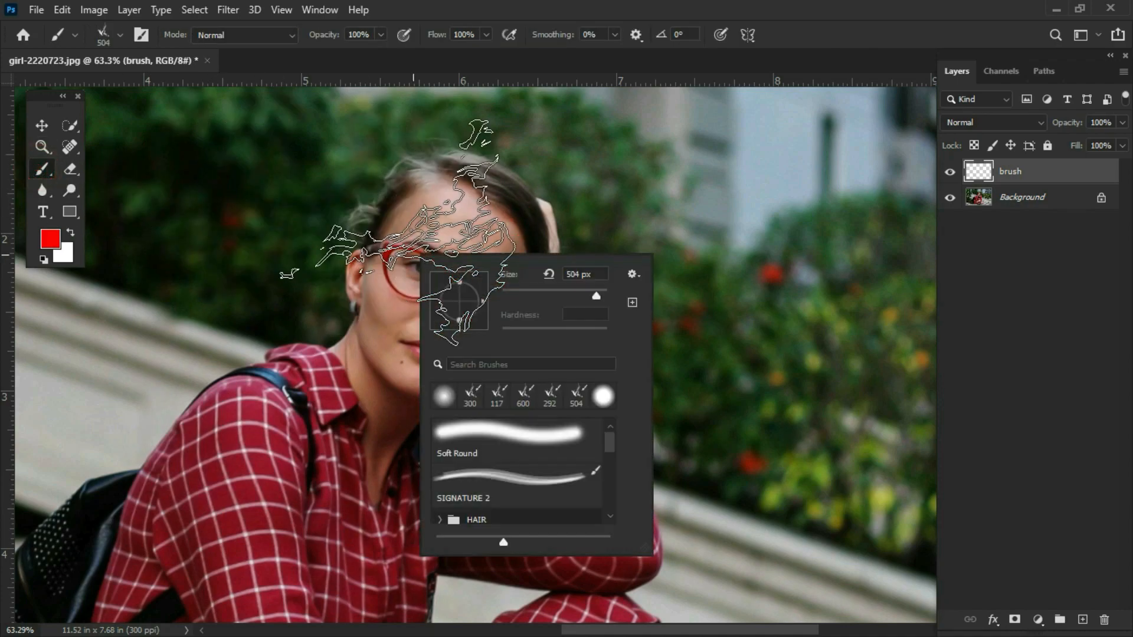
left_click(541, 438)
left_click(834, 24)
mouse_move(464, 241)
left_mouse_down()
mouse_move(369, 246)
mouse_move(480, 299)
mouse_move(460, 235)
mouse_move(443, 234)
mouse_move(406, 365)
mouse_move(443, 331)
mouse_move(391, 397)
mouse_move(376, 449)
mouse_move(391, 328)
mouse_move(424, 276)
mouse_move(458, 262)
mouse_move(489, 292)
mouse_move(462, 353)
mouse_move(436, 367)
left_mouse_up()
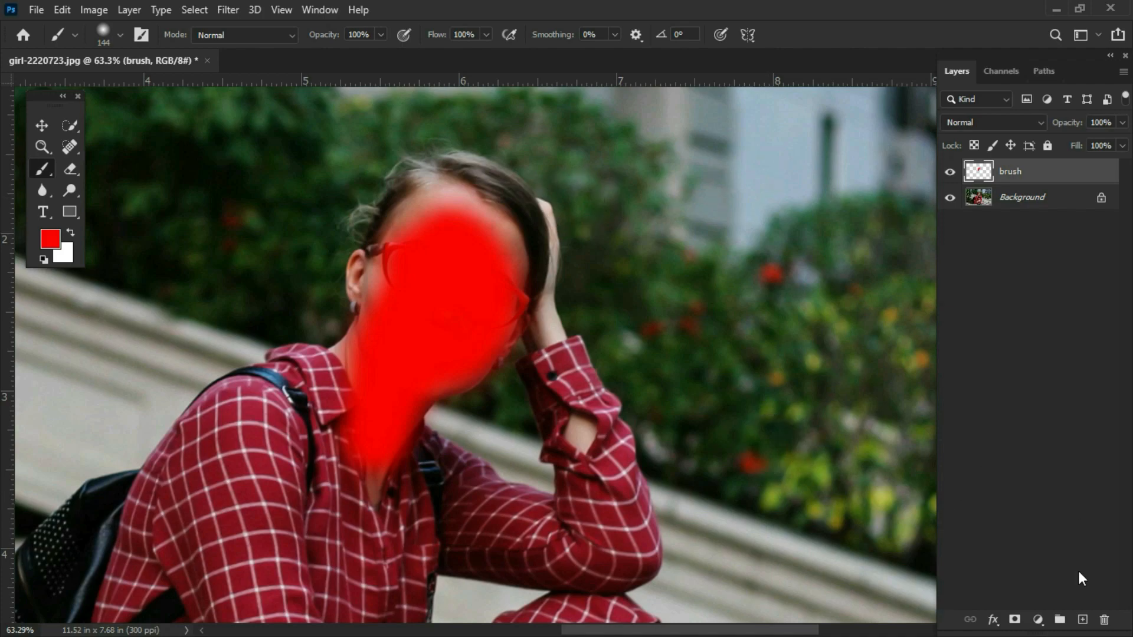
Step: Play the "All in one play action play me" action from the Smoke Manipulation set and dismiss its closing message
key("F10")
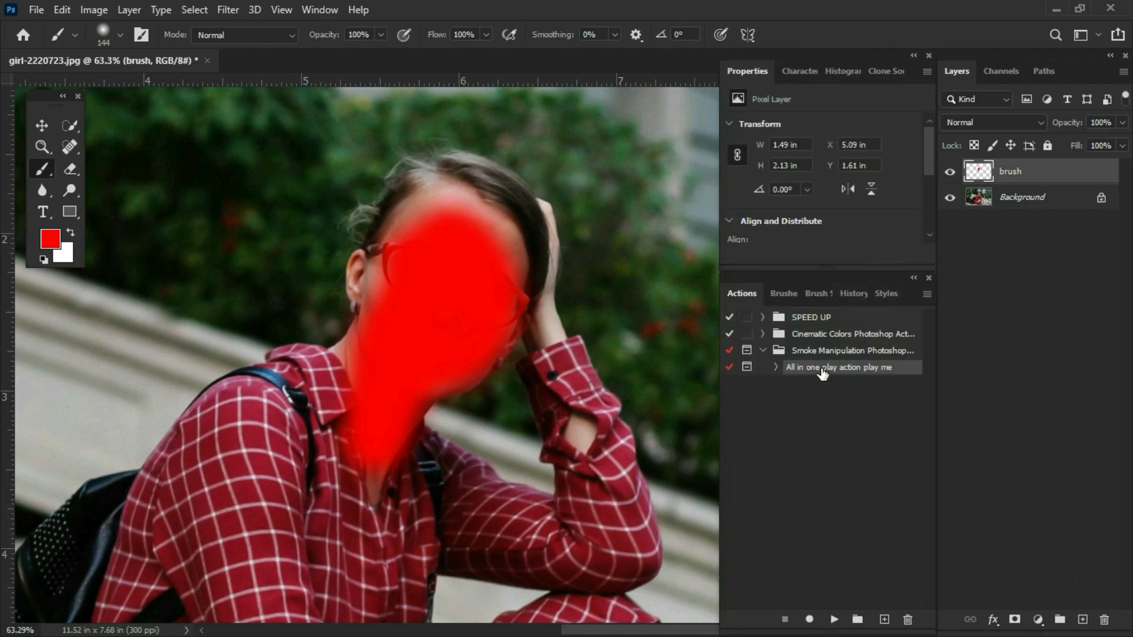
left_click(833, 619)
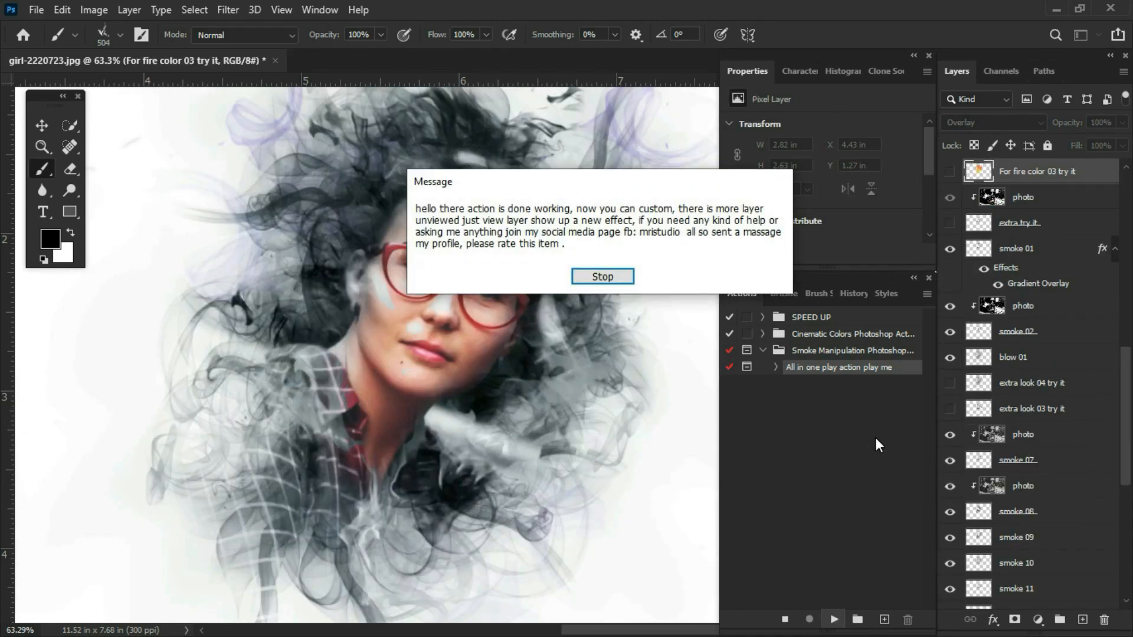
left_click(602, 277)
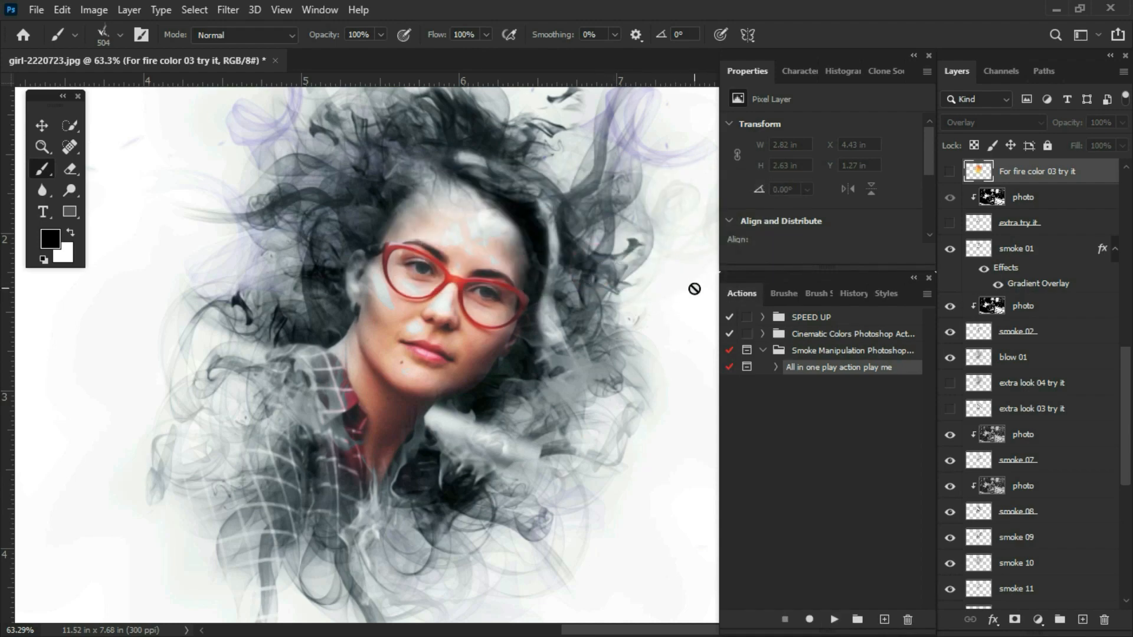
Step: Try the purple "background 03 truy it" layer behind the smoke portrait and hide it again
key("alt+F9")
left_click_drag(1123, 371, 1122, 502)
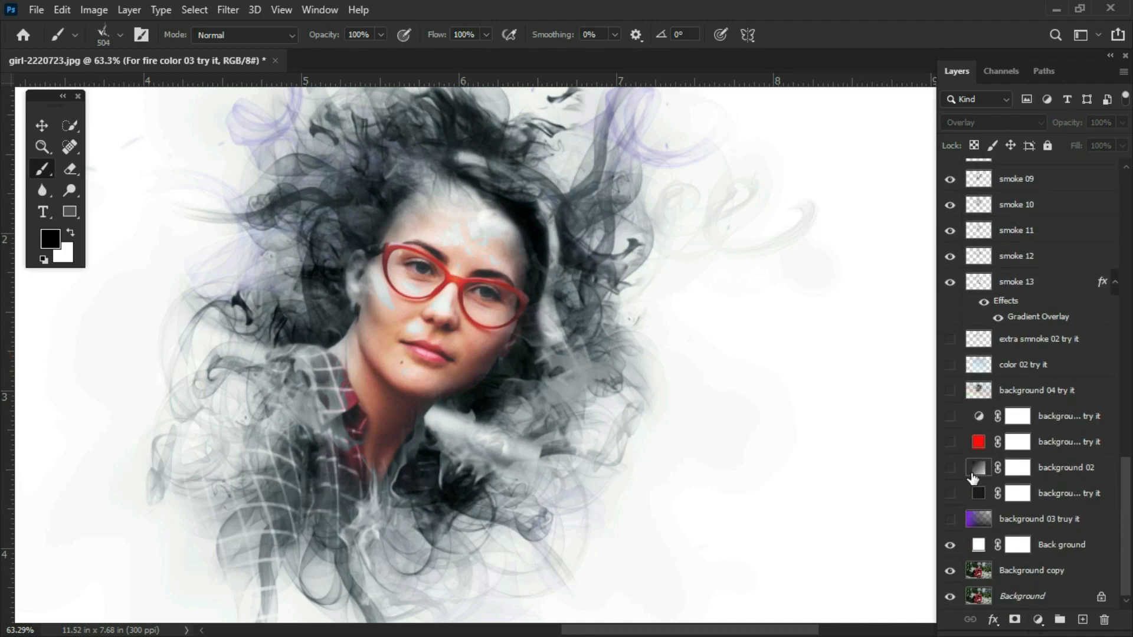
left_click(949, 519)
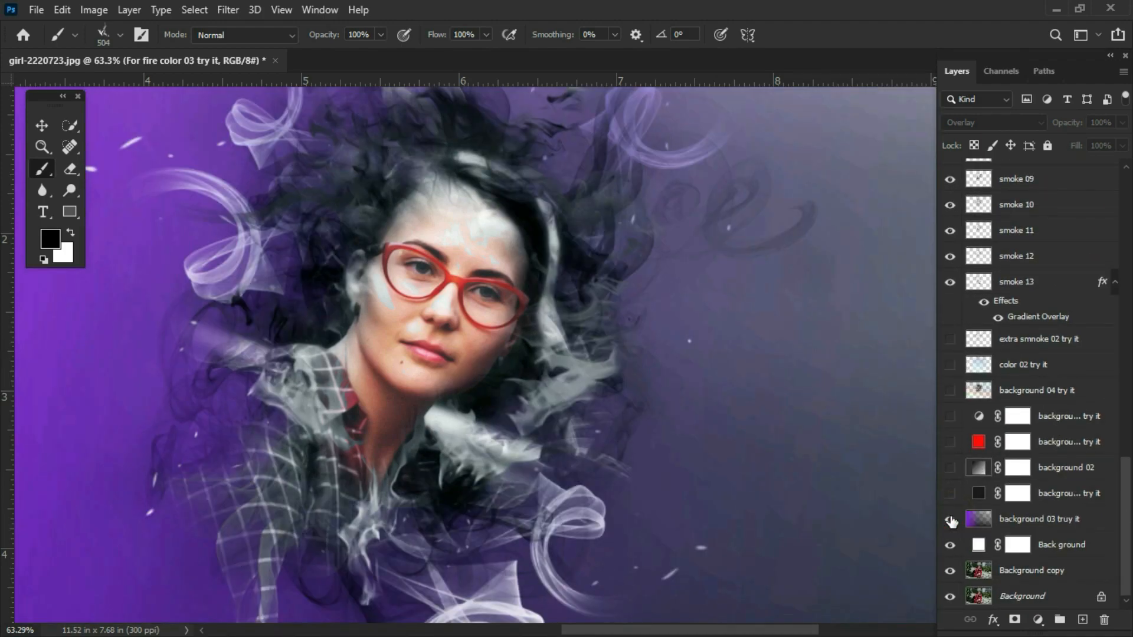
key("ctrl+0")
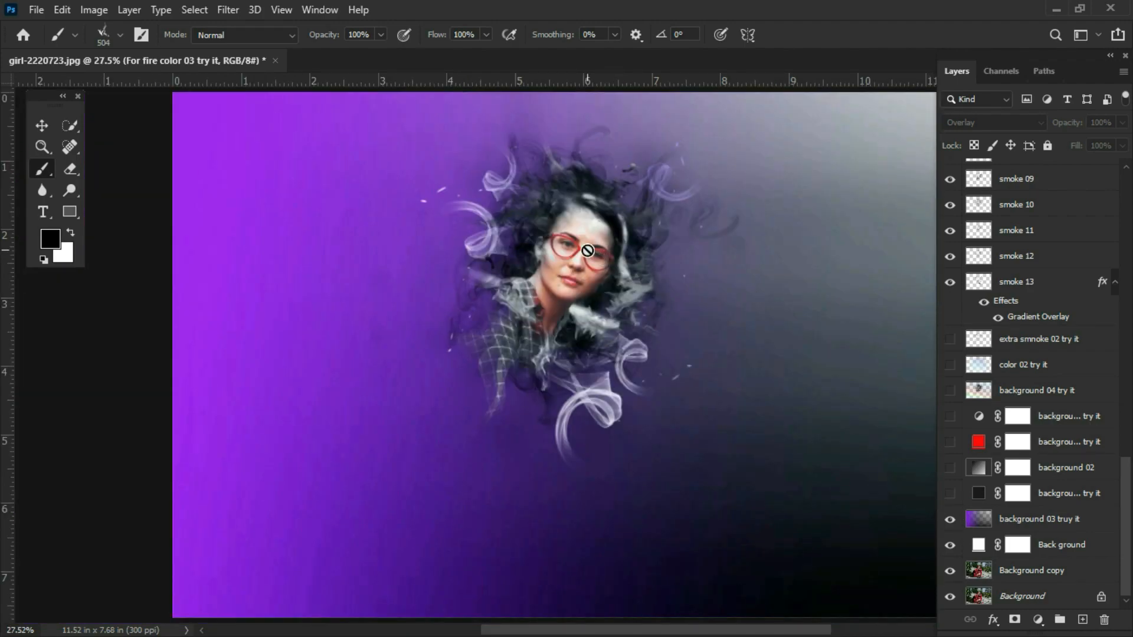
key("z")
left_click_drag(586, 239, 576, 299)
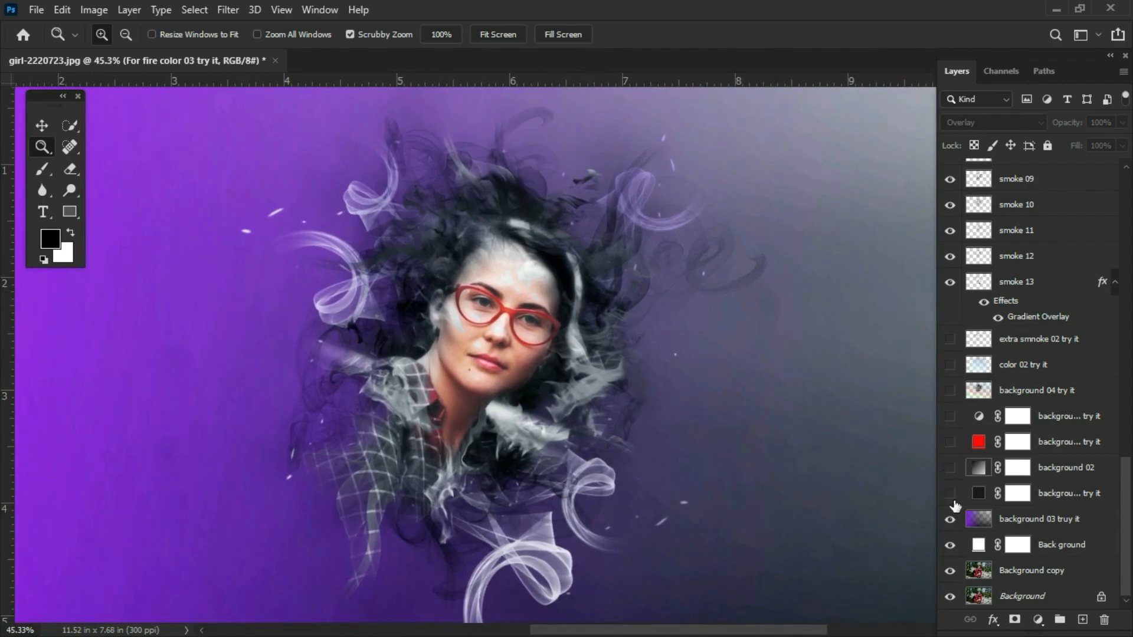
left_click(950, 519)
Step: Try the dark solid, "background 02" gradient and red solid background layers one at a time, hiding each again
left_click(950, 493)
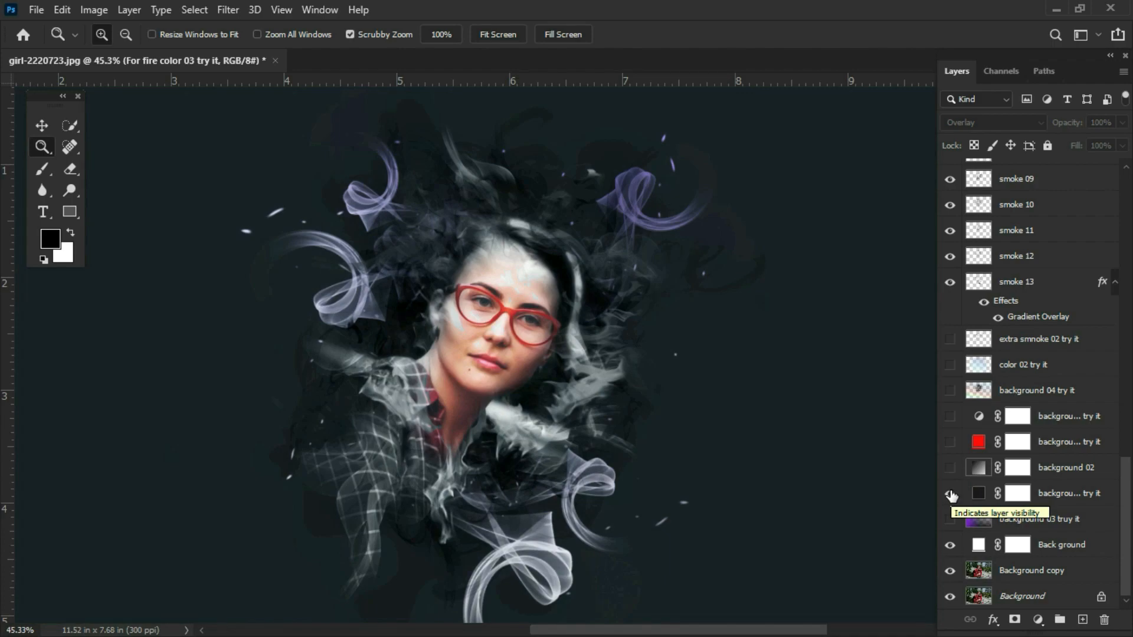
left_click(950, 493)
left_click(950, 467)
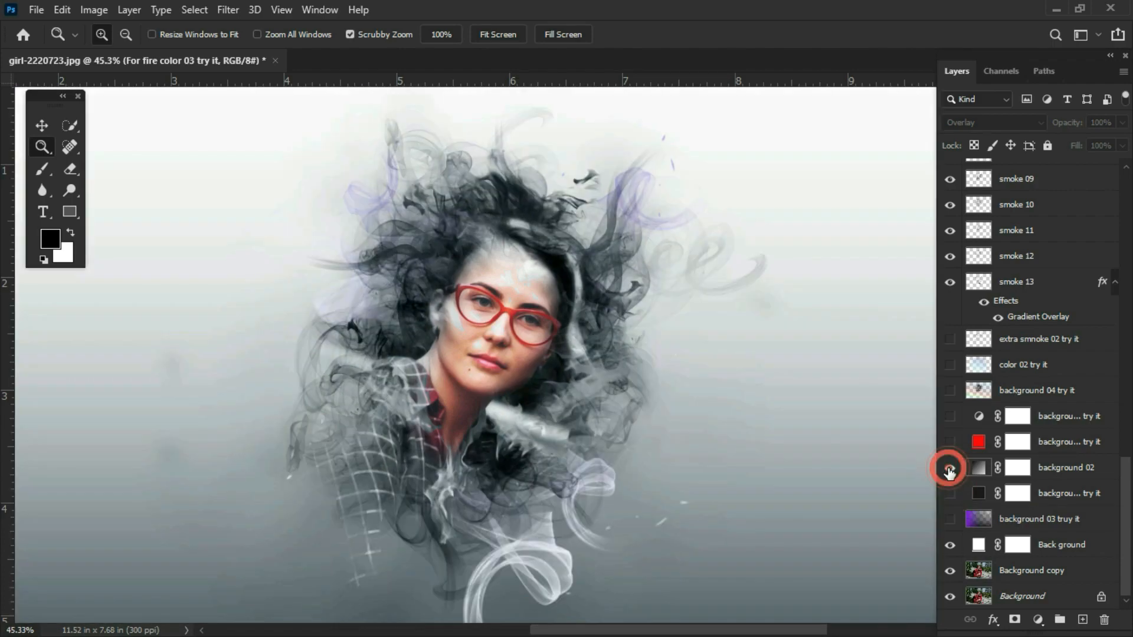
left_click(950, 468)
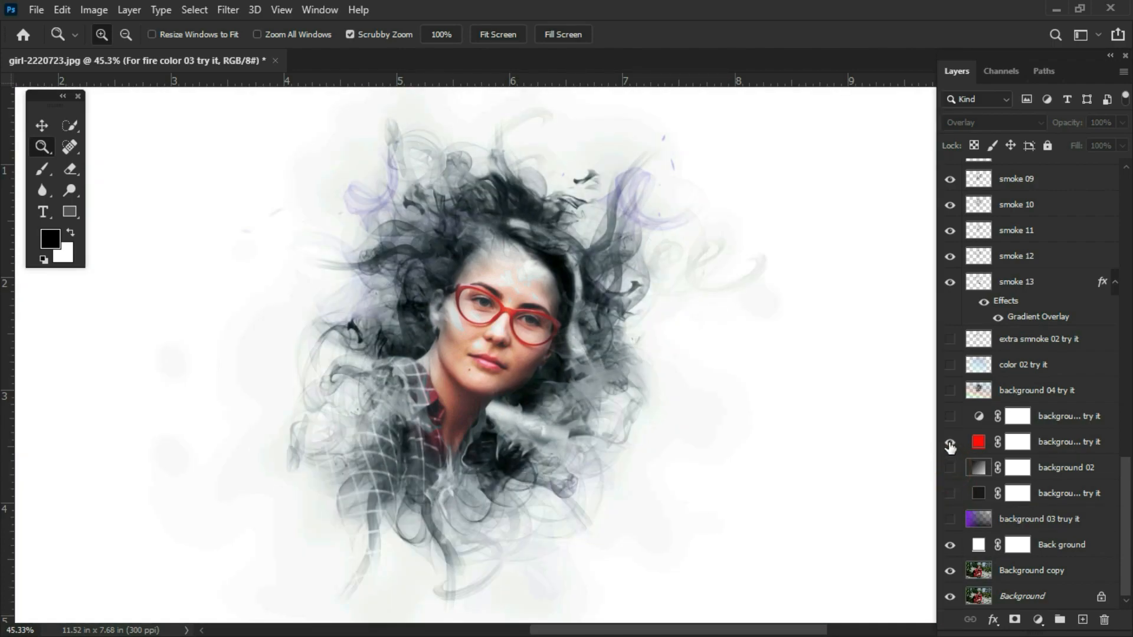
left_click(950, 443)
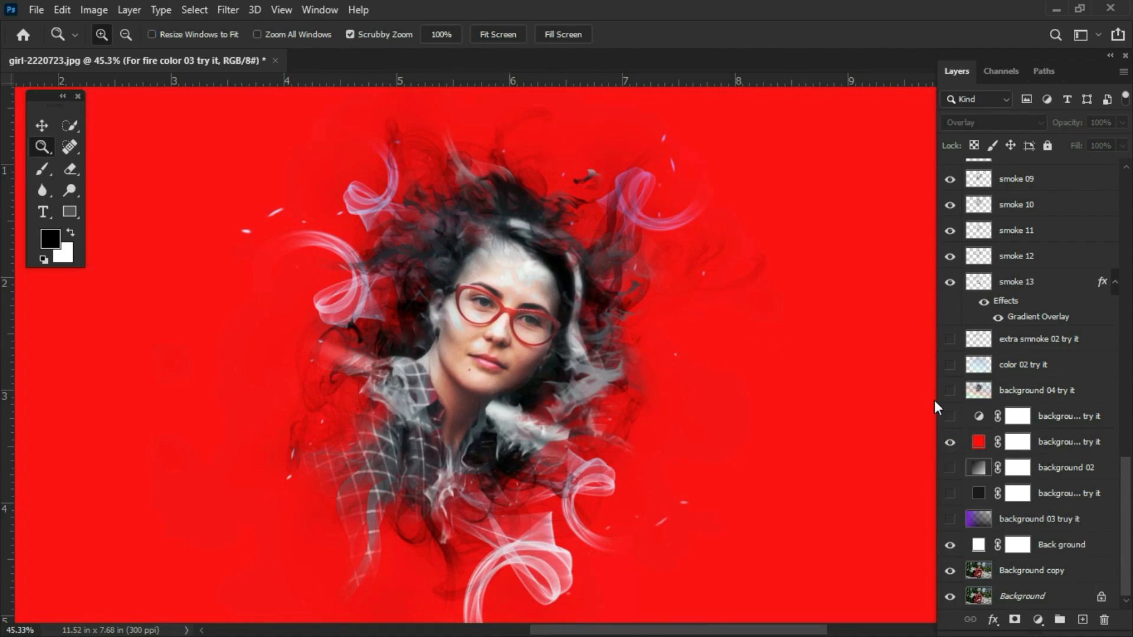
left_click(944, 445)
Step: Show the orange background adjustment layer and the "For fire color 03 try it" layer
left_click(948, 416)
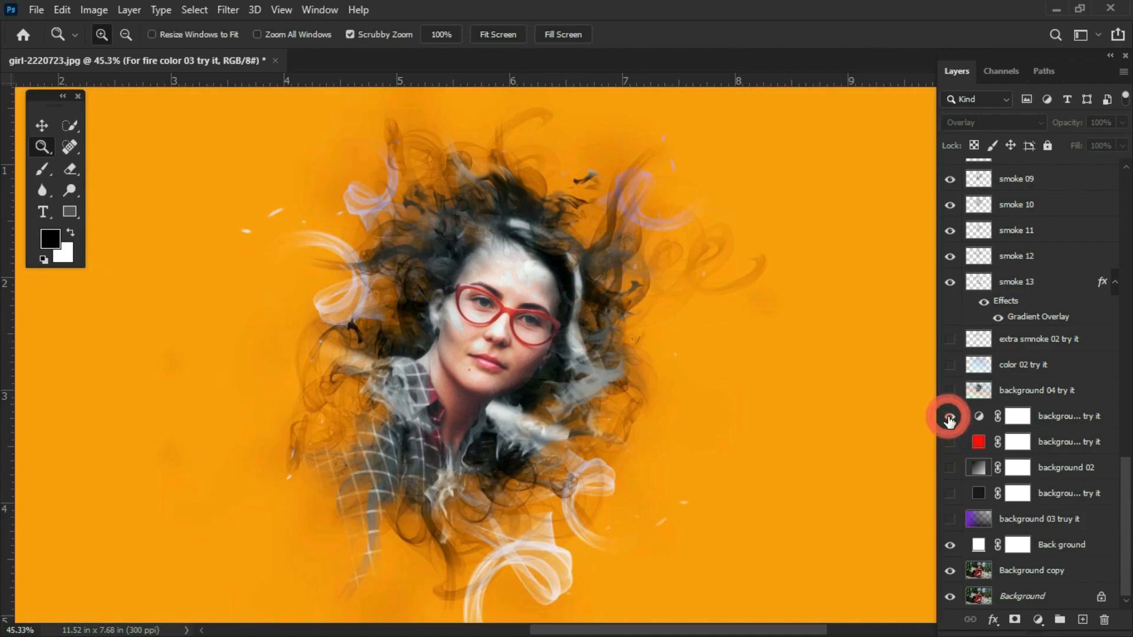
left_click_drag(575, 434, 590, 407)
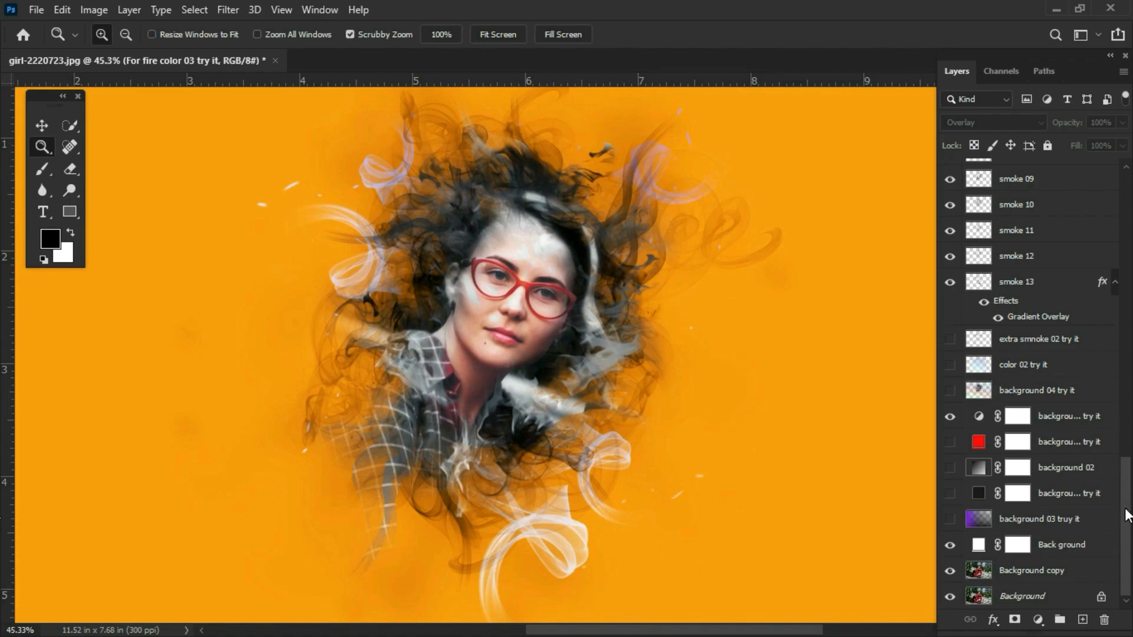
left_click_drag(1126, 515, 1111, 336)
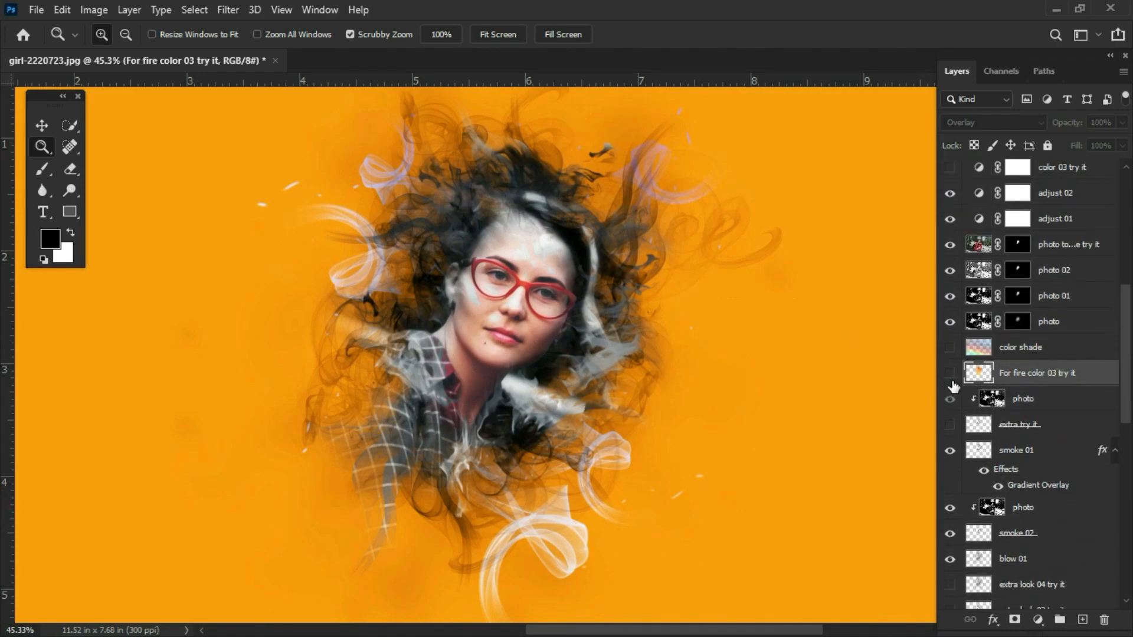
left_click(950, 376)
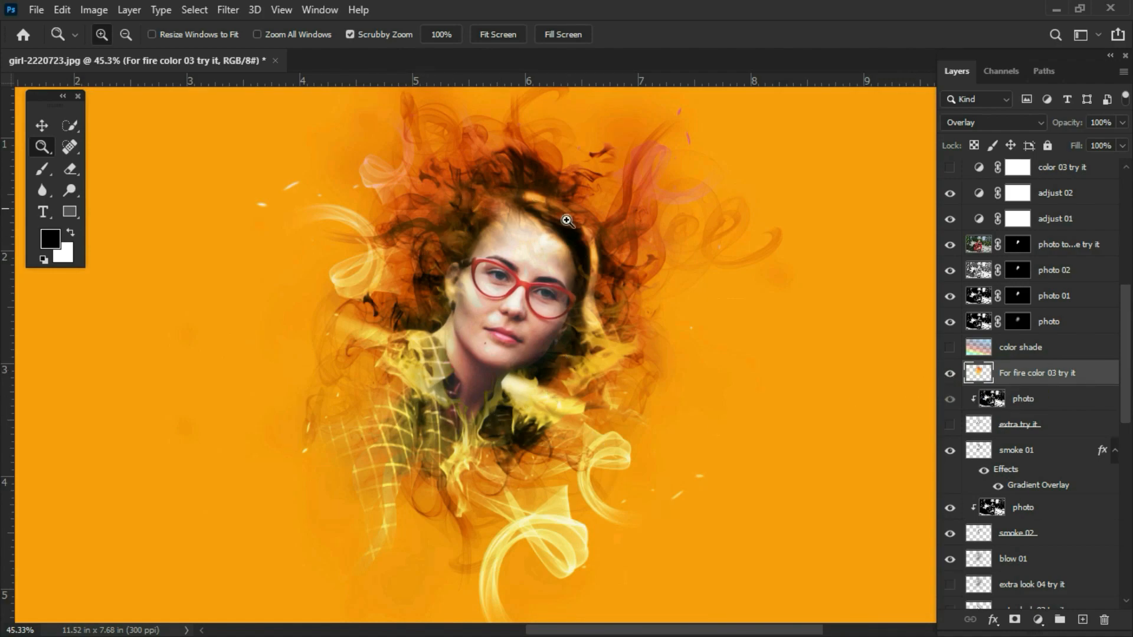
Step: Show the "extra smnoke 02 try it" and "extra look 04 try it" layers
left_click_drag(1128, 348, 1129, 497)
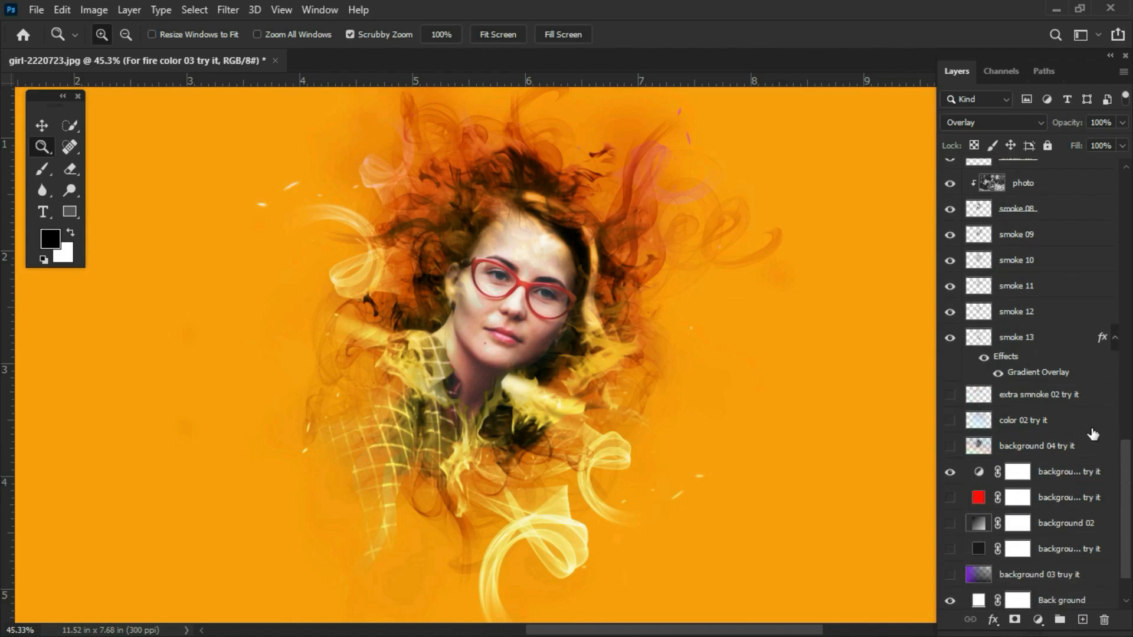
left_click(950, 395)
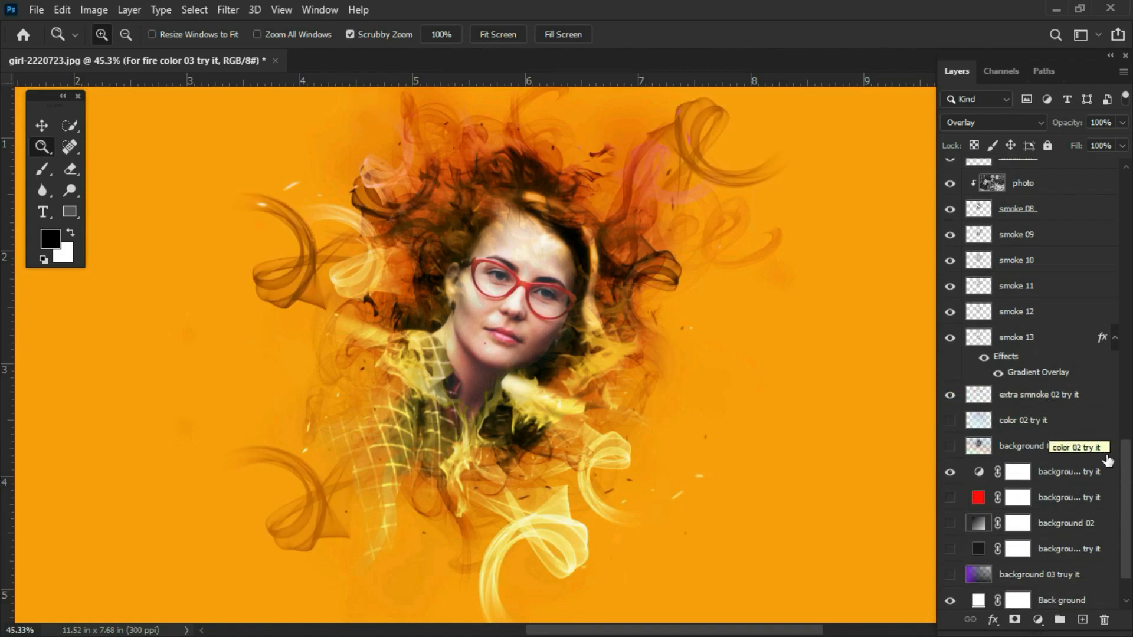
left_click_drag(1128, 478, 1123, 380)
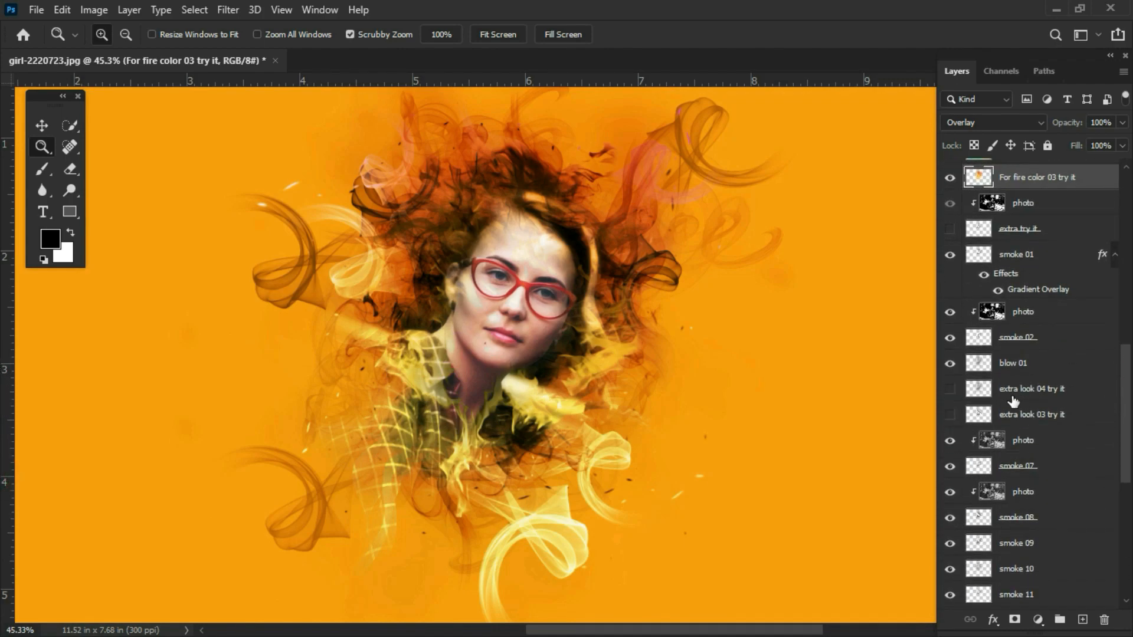
left_click(951, 388)
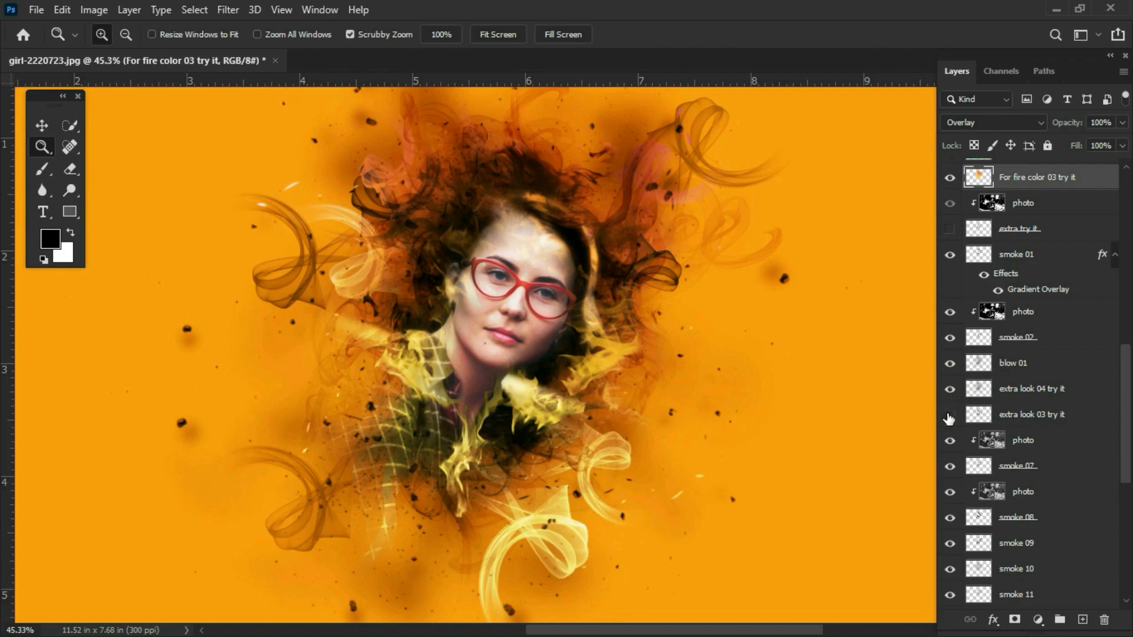
Step: Show the "extra look 03 try it" layer, comparing the portrait with it and "extra look 04 try it" toggled off and on
left_click(949, 415)
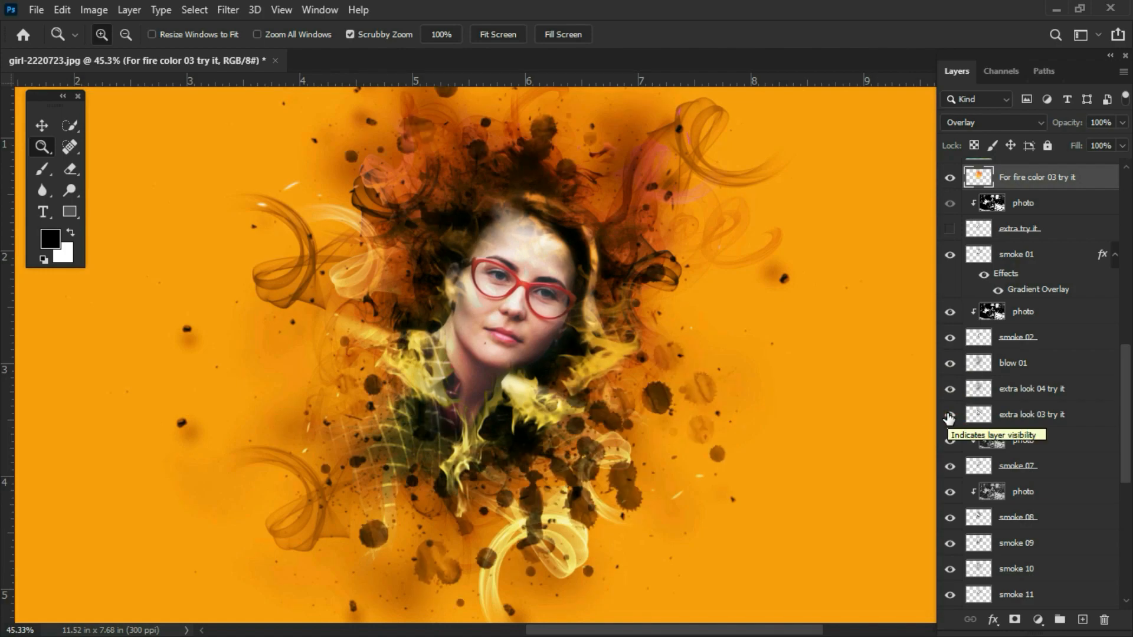
left_click(950, 414)
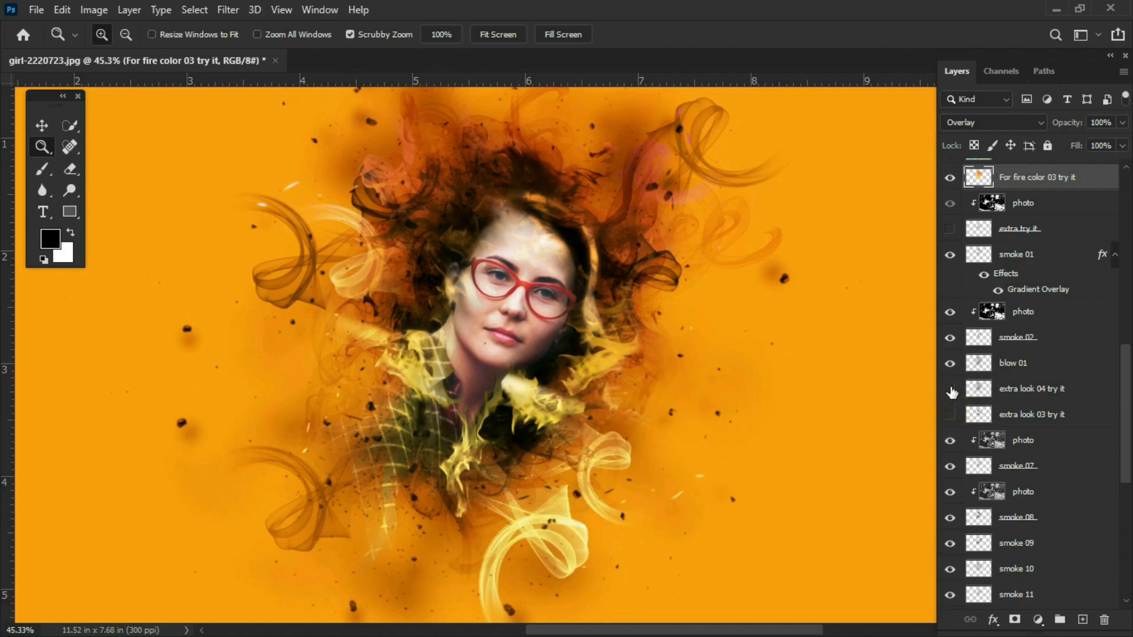
left_click(950, 389)
left_click(950, 388)
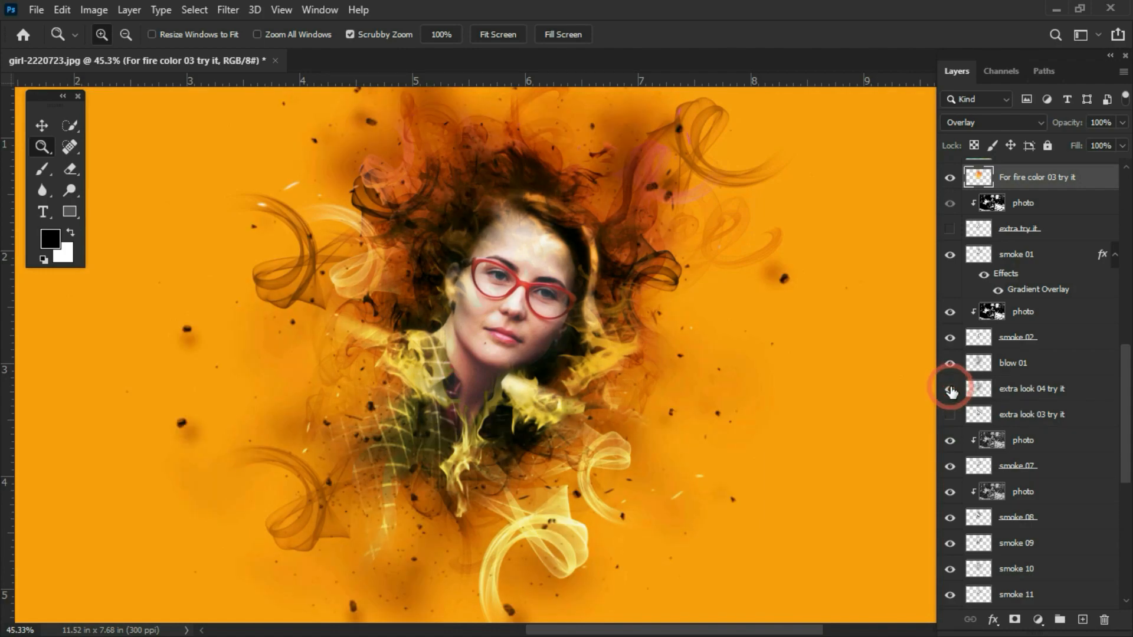
left_click(950, 414)
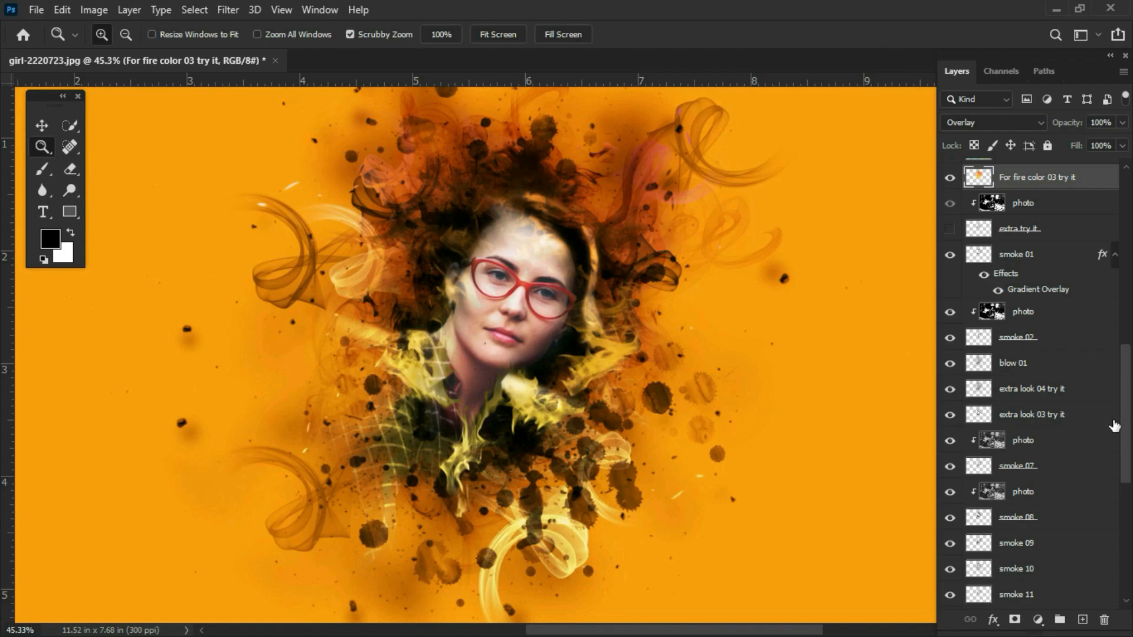
Step: Select the mask of the "photo" layer and set up a Soft Round brush at 92 px
left_click_drag(1127, 449, 1128, 366)
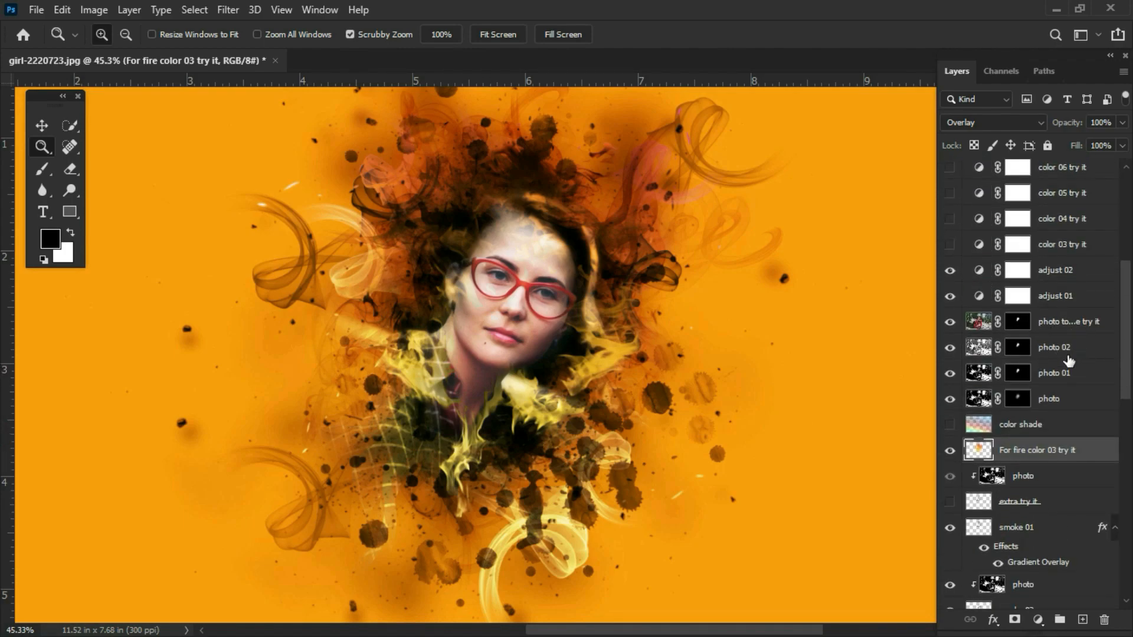
left_click(1019, 400)
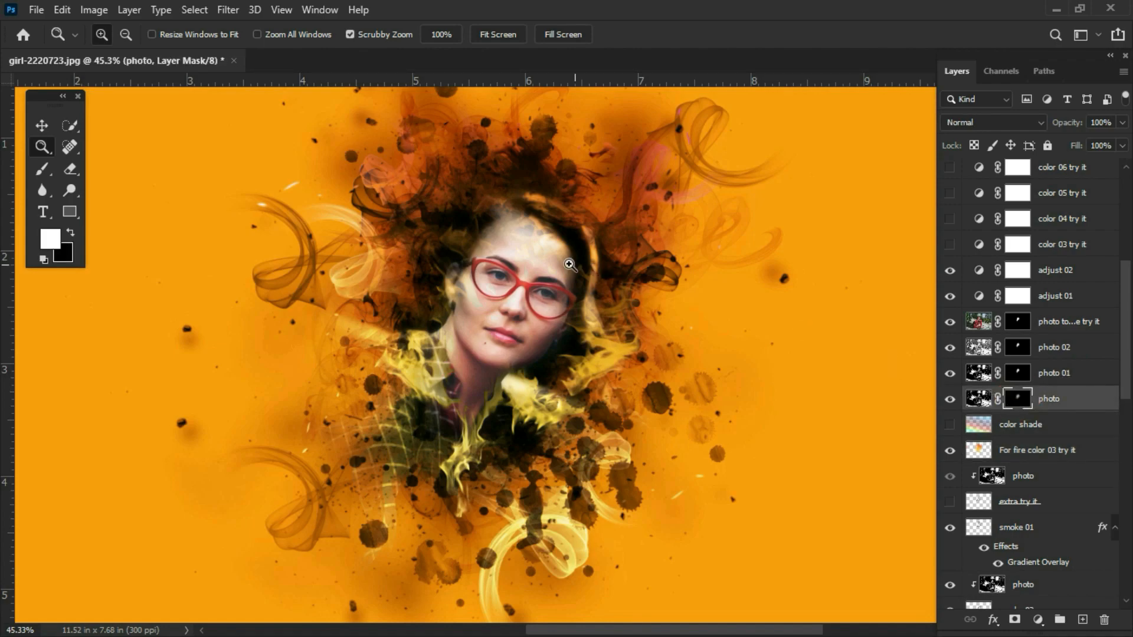
left_click_drag(509, 243, 589, 244)
left_click(38, 172)
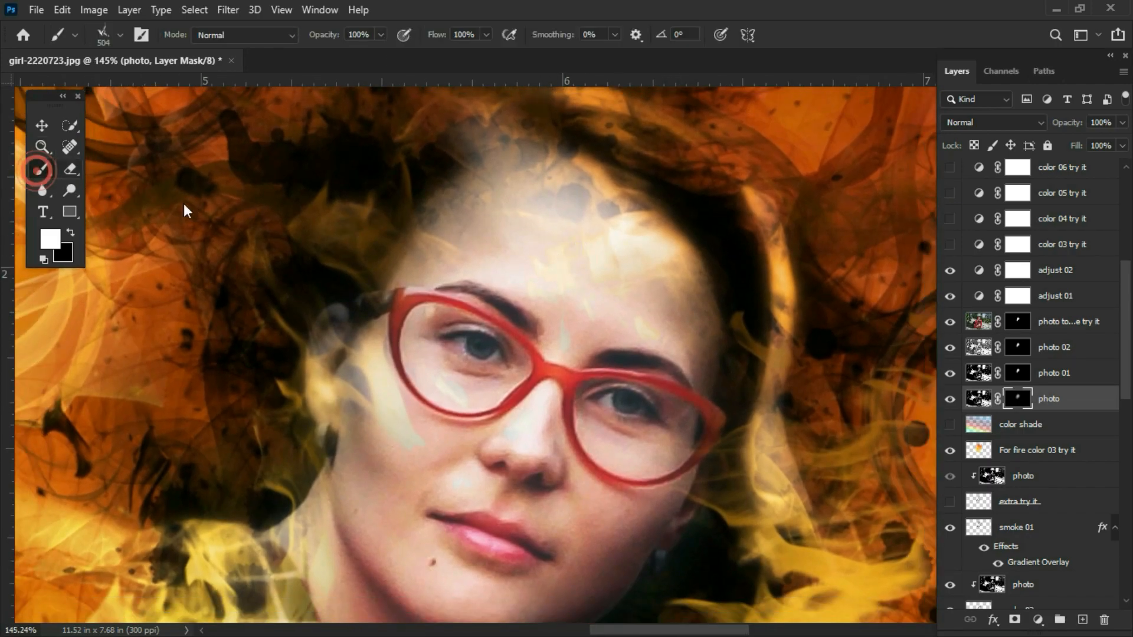
left_click_drag(595, 392, 589, 340)
right_click(544, 305)
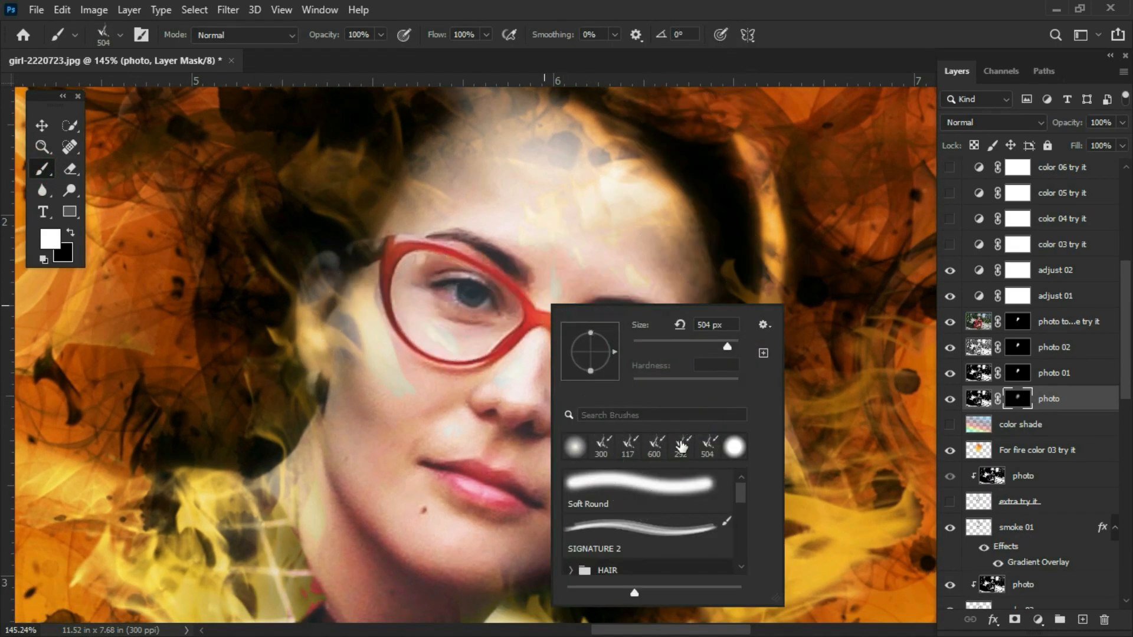
left_click(641, 487)
left_click(811, 8)
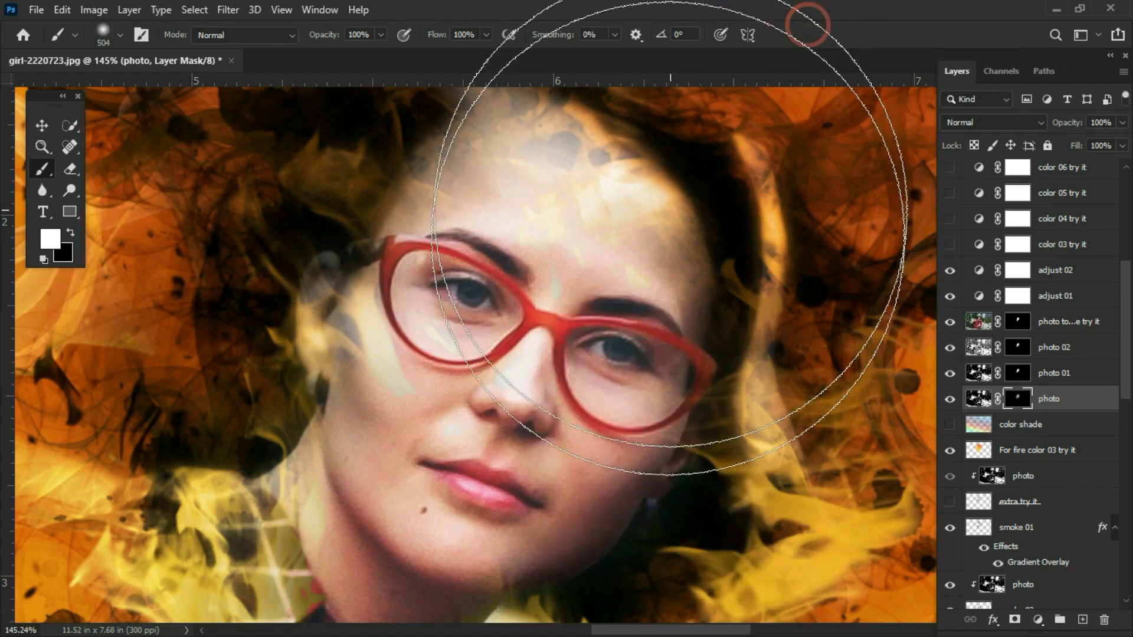
left_click_drag(665, 218, 422, 226)
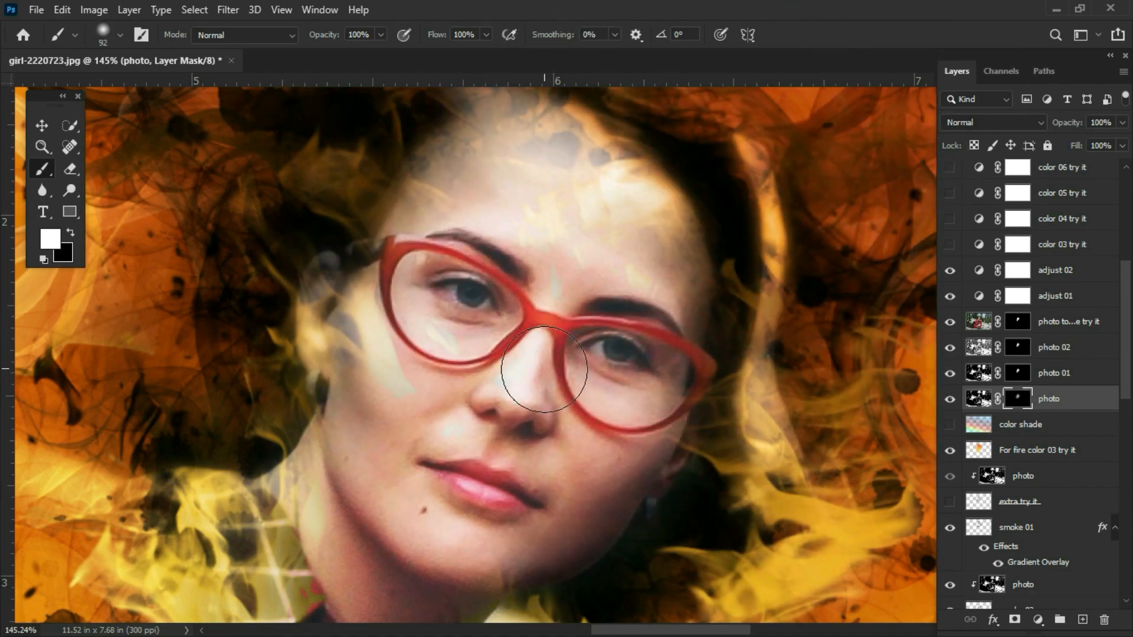
Step: Paint over the face on the "photo" layer's mask with white, swap the foreground to black and refine the forehead area
mouse_move(540, 364)
left_mouse_down()
mouse_move(514, 395)
mouse_move(545, 324)
mouse_move(537, 361)
mouse_move(510, 380)
mouse_move(534, 334)
mouse_move(457, 430)
mouse_move(528, 464)
mouse_move(541, 495)
mouse_move(607, 415)
mouse_move(535, 399)
mouse_move(500, 355)
mouse_move(466, 361)
mouse_move(535, 328)
left_mouse_up()
left_click(72, 233)
scroll(531, 296, "up", 2)
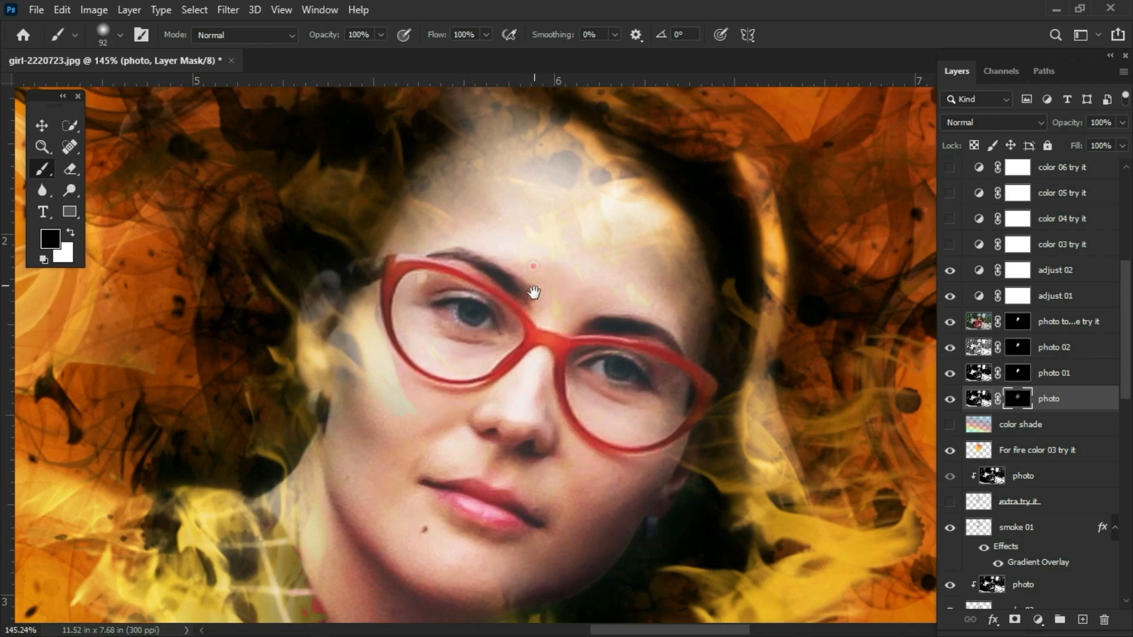
mouse_move(542, 210)
left_mouse_down()
mouse_move(534, 253)
mouse_move(486, 257)
mouse_move(458, 281)
mouse_move(504, 319)
mouse_move(473, 329)
left_mouse_up()
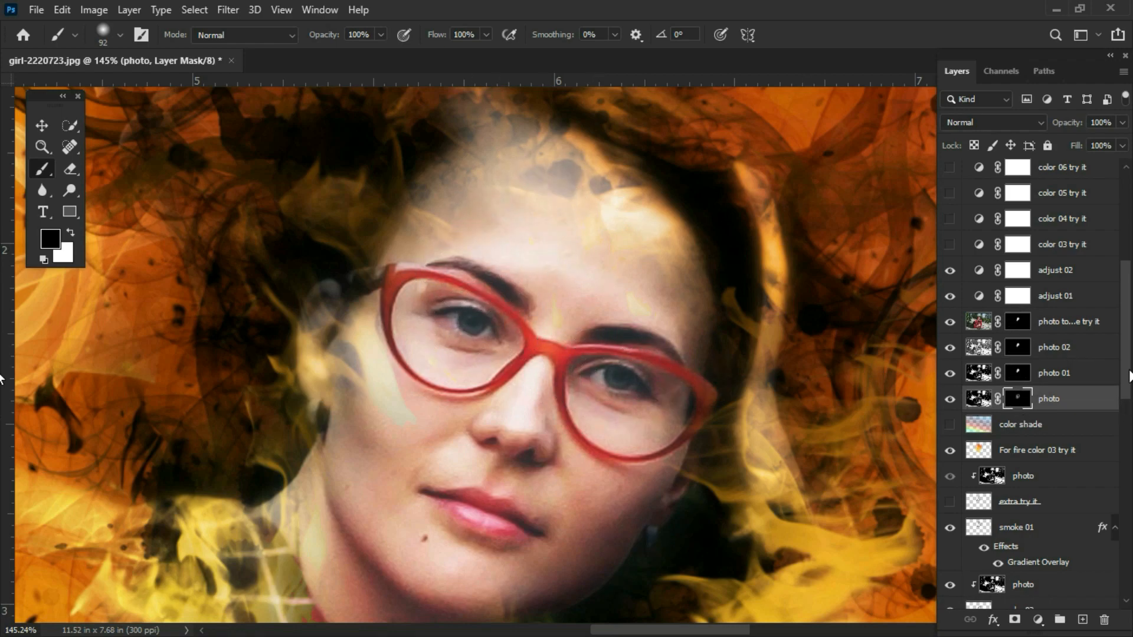
Step: Try the "color 16", "color 15" and "color 14" adjustment layers one at a time, hiding each again
scroll(952, 307, "up", 5)
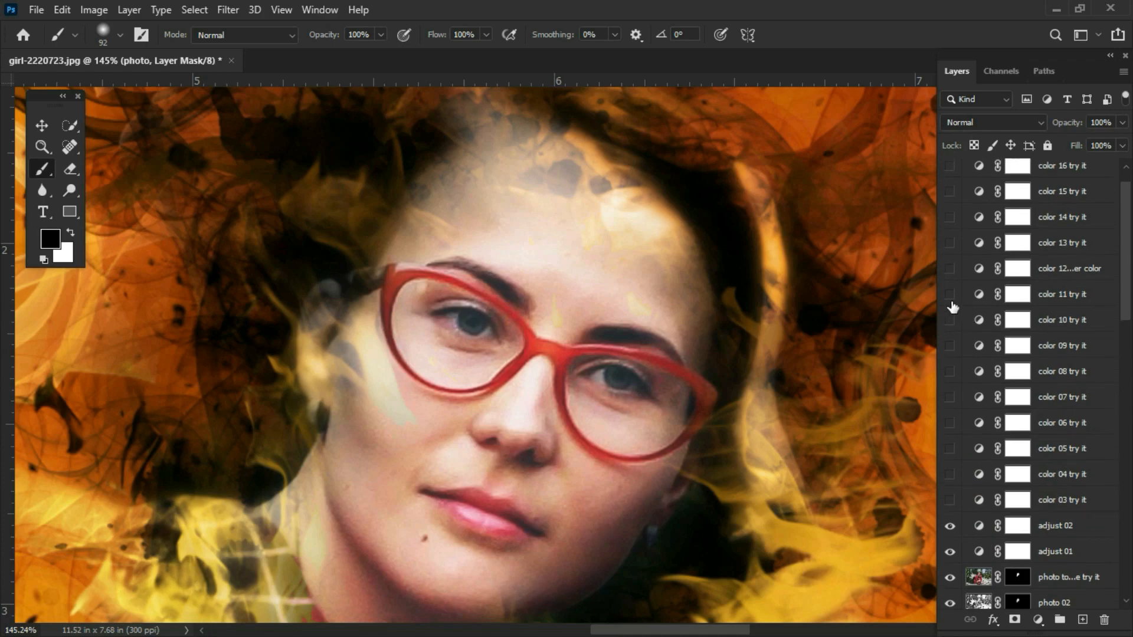
scroll(1117, 278, "up", 1)
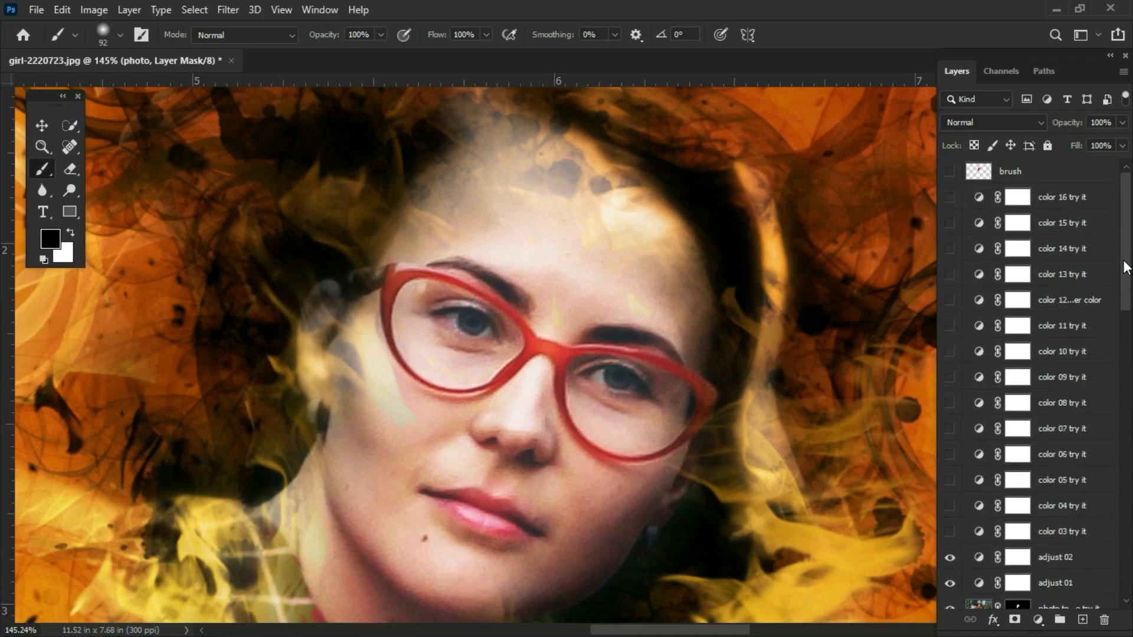
key("ctrl+minus")
key("ctrl+minus")
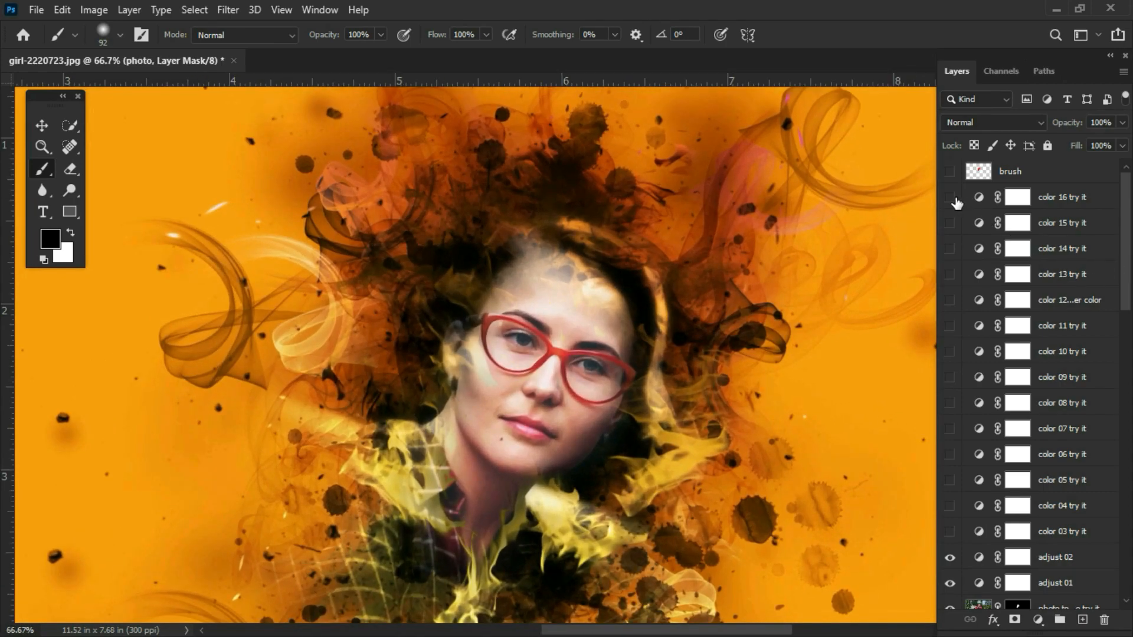
left_click(949, 197)
left_click(950, 198)
left_click(949, 222)
left_click(949, 222)
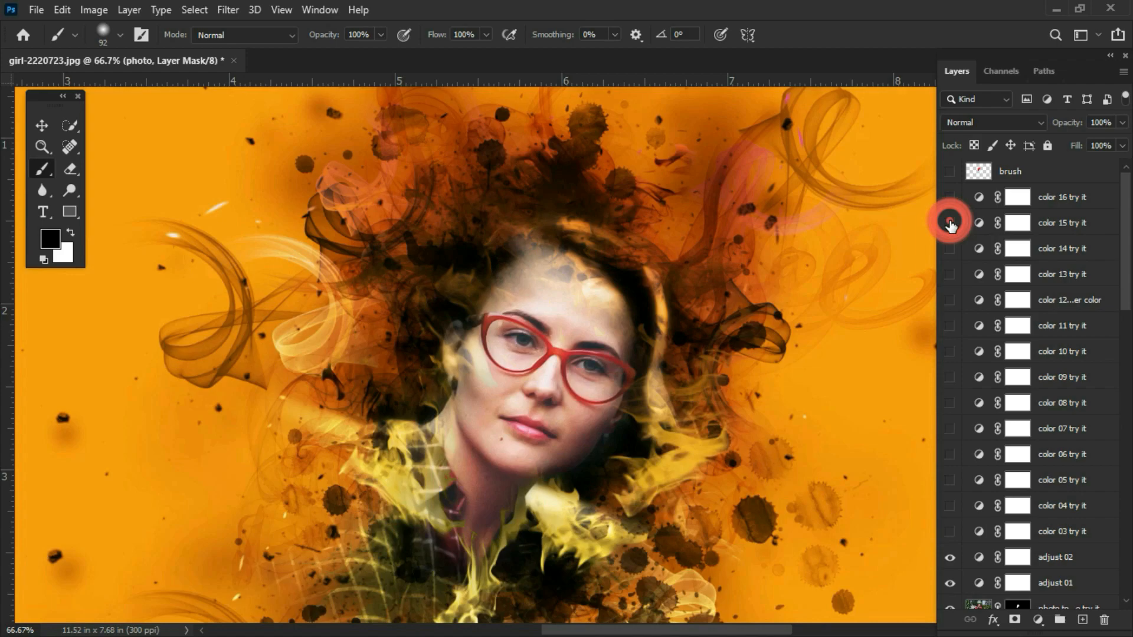
left_click(950, 248)
left_click(951, 248)
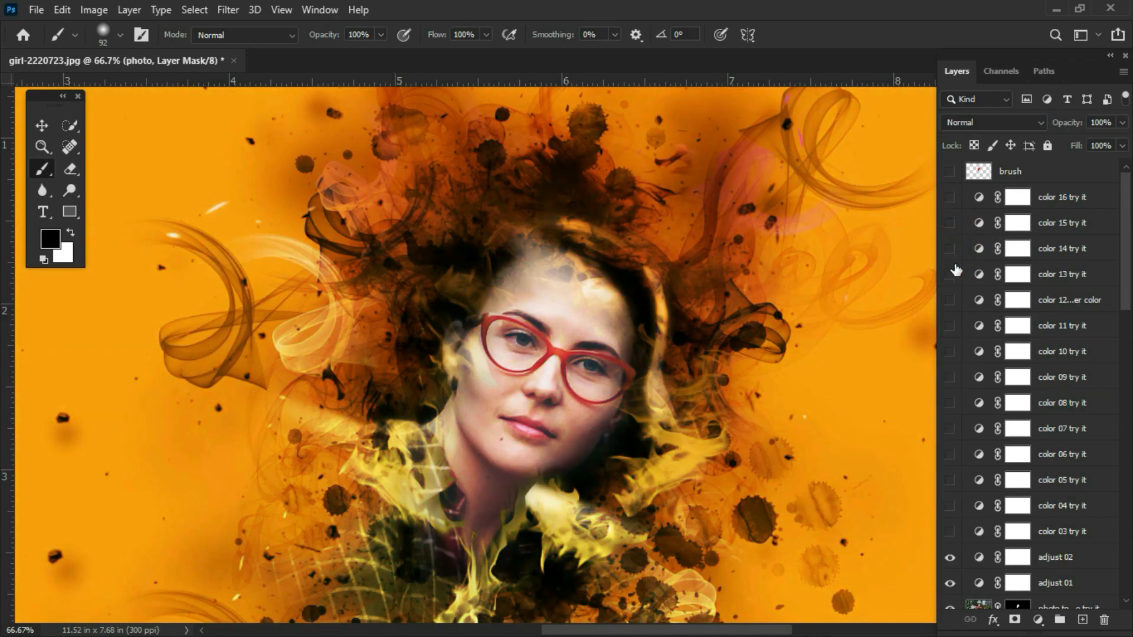
Step: Try the "color 13", "color 12", "color 11", "color 10" and "color 09" adjustment layers one at a time, hiding each again
left_click(950, 275)
left_click(950, 274)
left_click(948, 301)
left_click(948, 301)
left_click(949, 326)
left_click(950, 326)
left_click(951, 351)
left_click(950, 351)
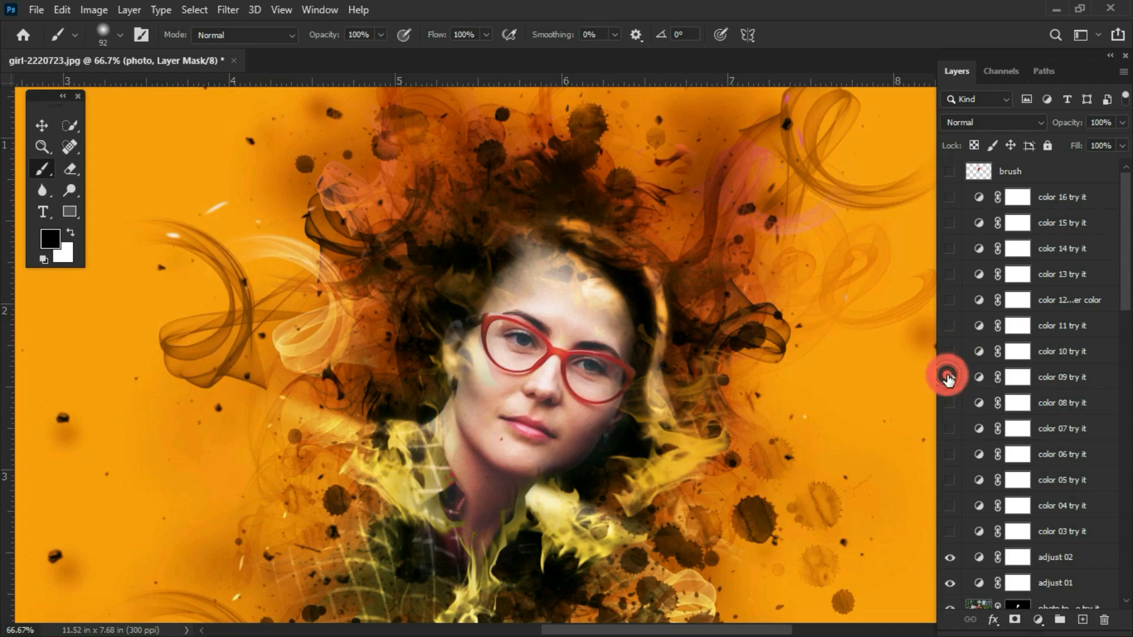
left_click(949, 377)
left_click(949, 377)
Step: Choose the SIGNATURE 2 brush preset for signing the artwork
scroll(1014, 236, "down", 3)
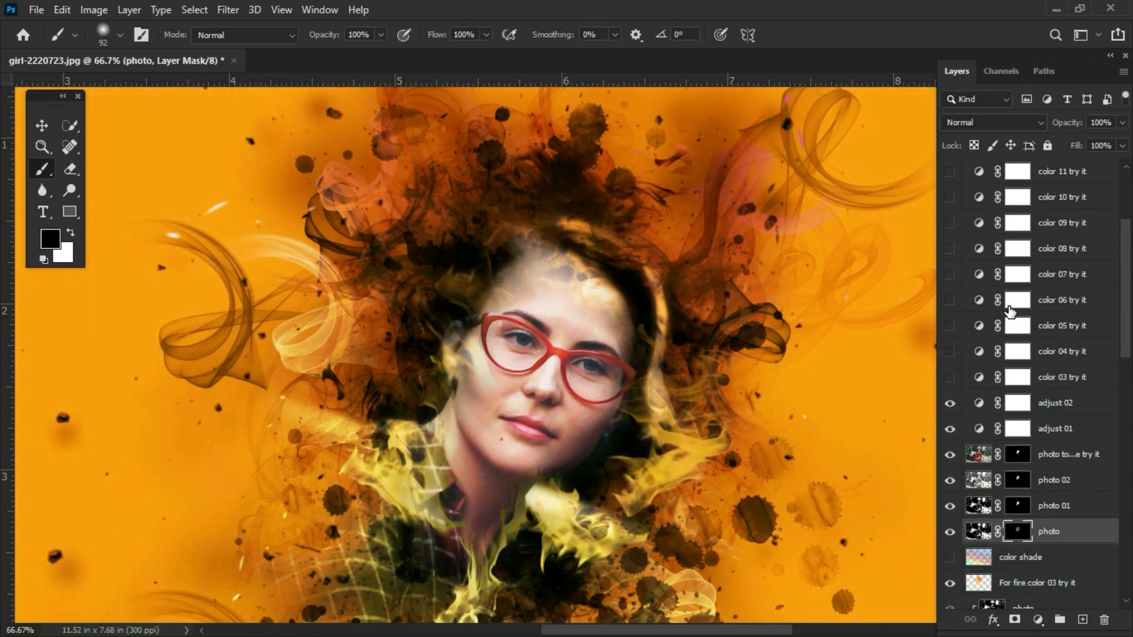
left_click_drag(1123, 314, 1126, 566)
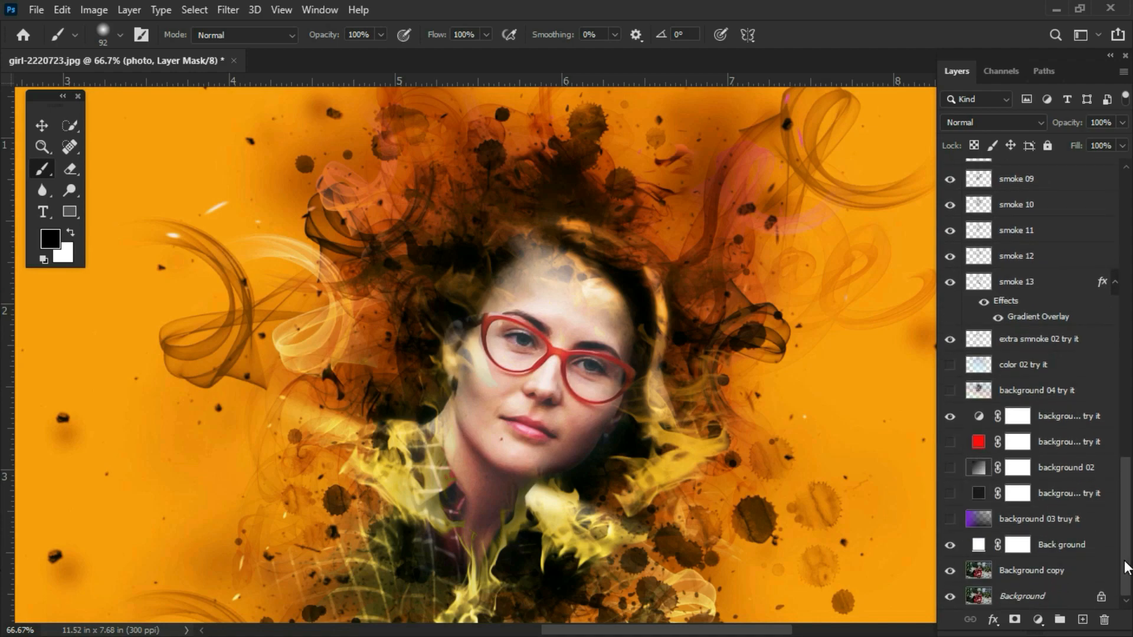
key("ctrl+minus")
key("ctrl+minus")
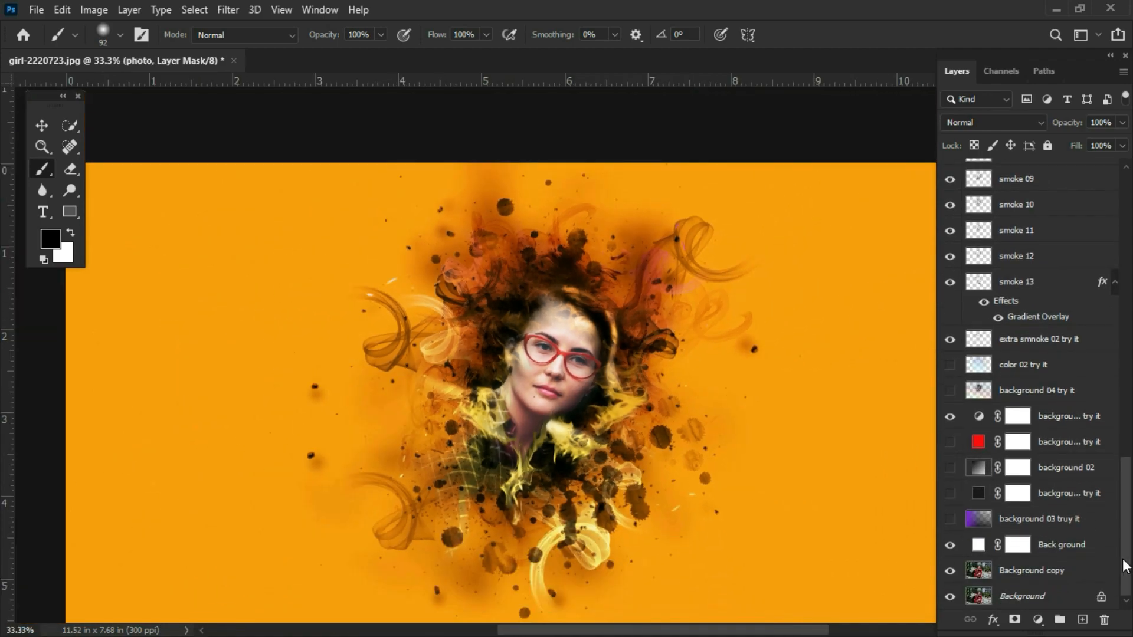
left_click_drag(588, 363, 511, 285)
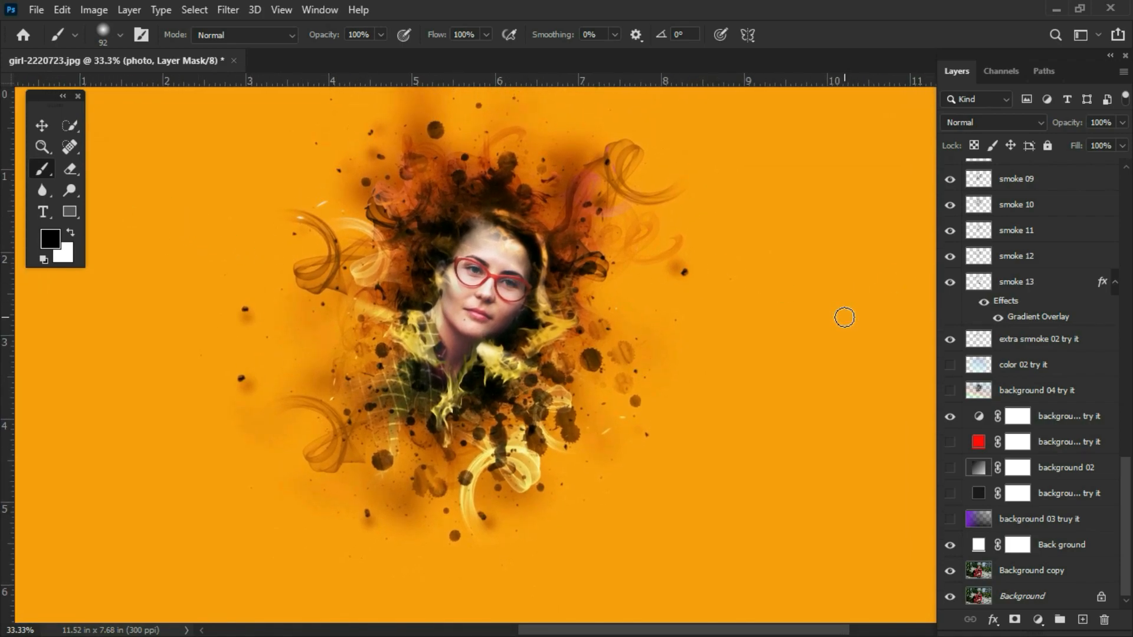
key("alt+F9")
left_click(784, 293)
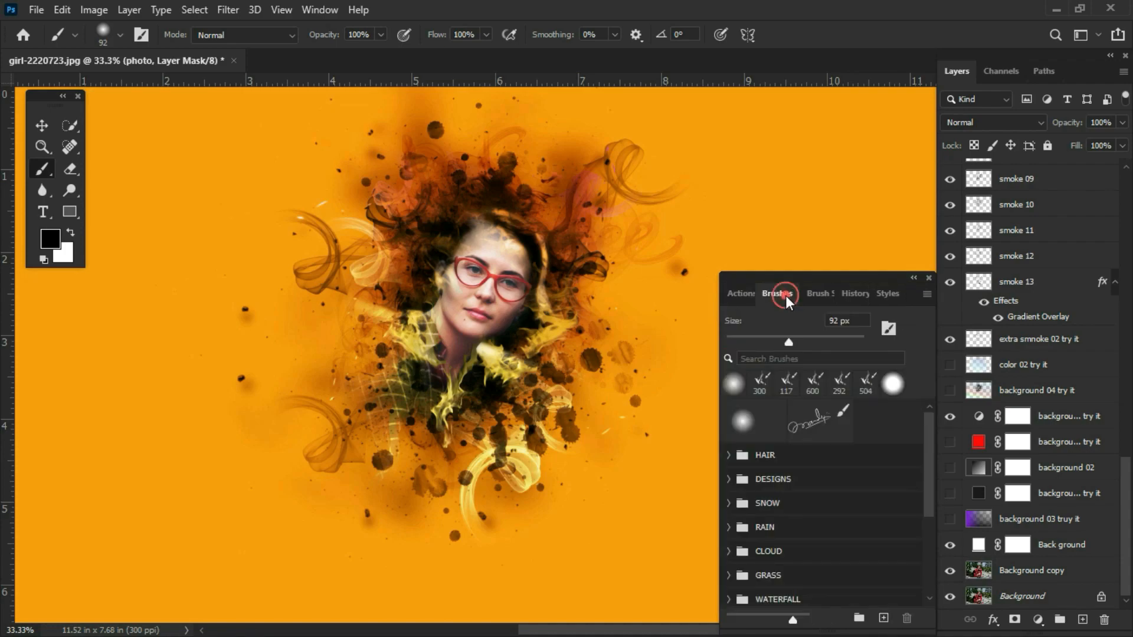
left_click(809, 418)
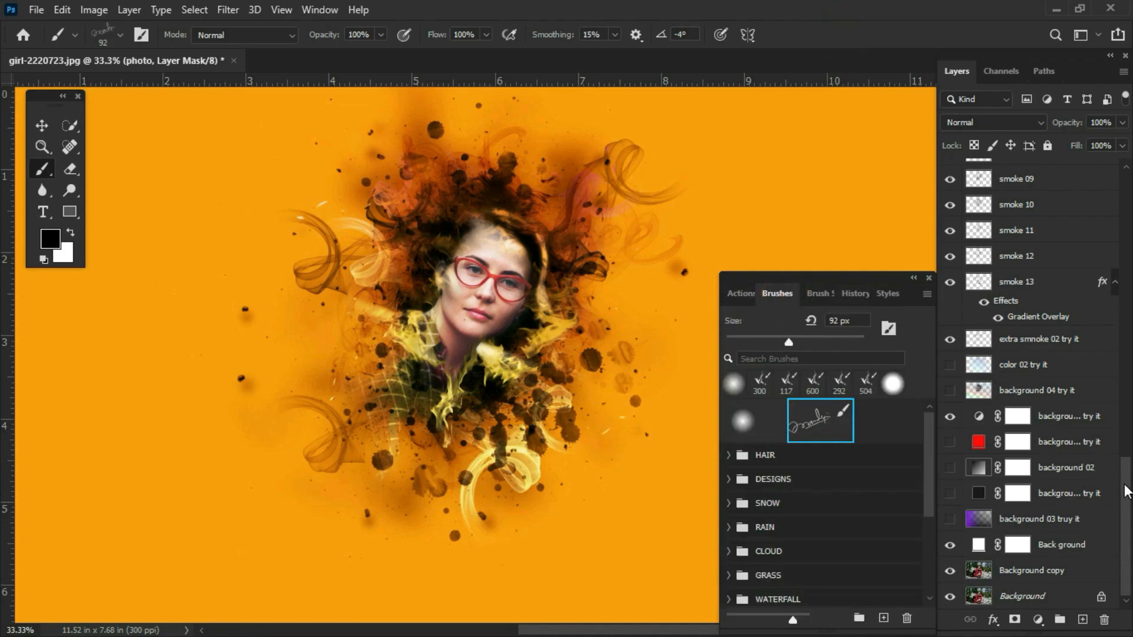
Step: Add a new empty layer above the "brush" layer at the top of the layer stack
scroll(1062, 481, "up", 15)
left_click(1056, 171)
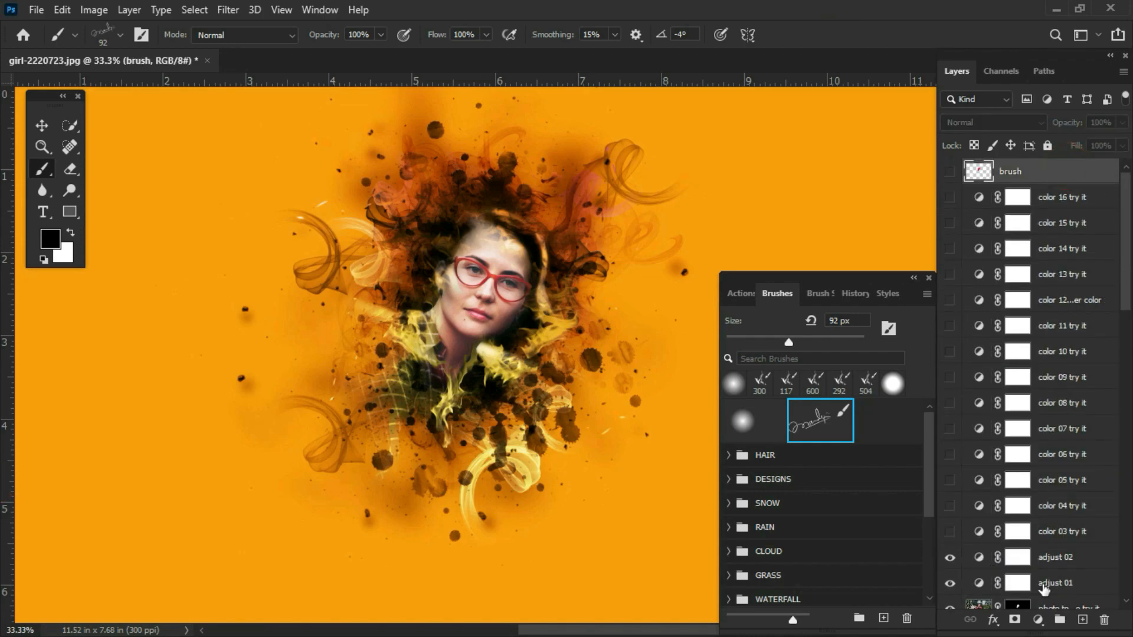
left_click(1084, 620)
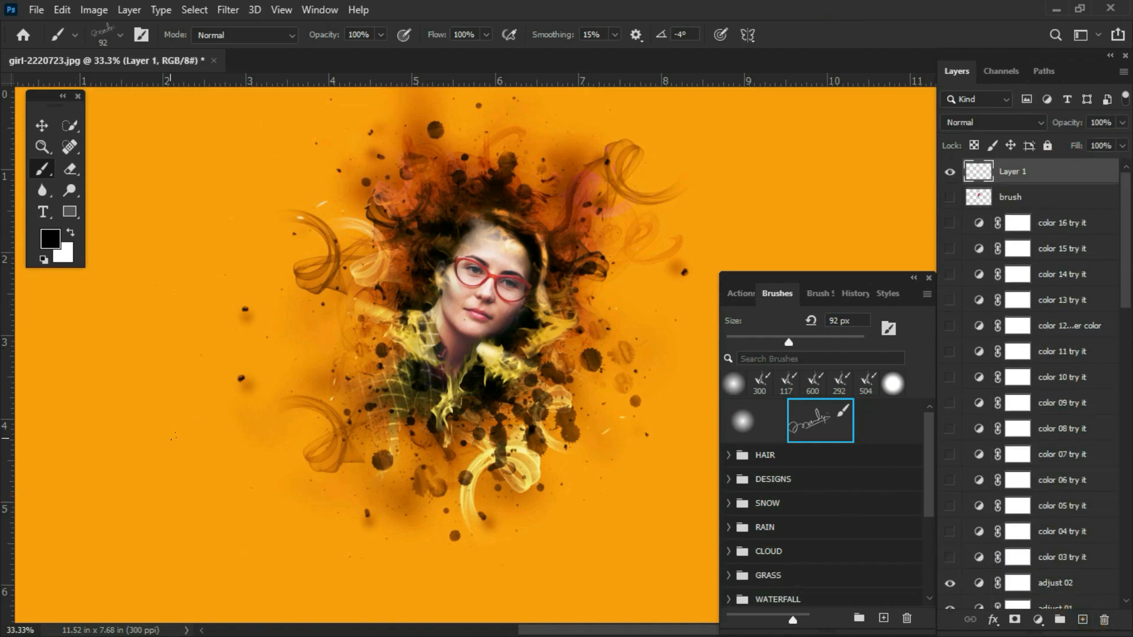
Step: Stamp the signature in black at 452 px on the new layer, on the orange area below and to the right of the portrait
mouse_move(535, 324)
left_mouse_down()
mouse_move(390, 299)
mouse_move(309, 262)
mouse_move(331, 236)
left_mouse_up()
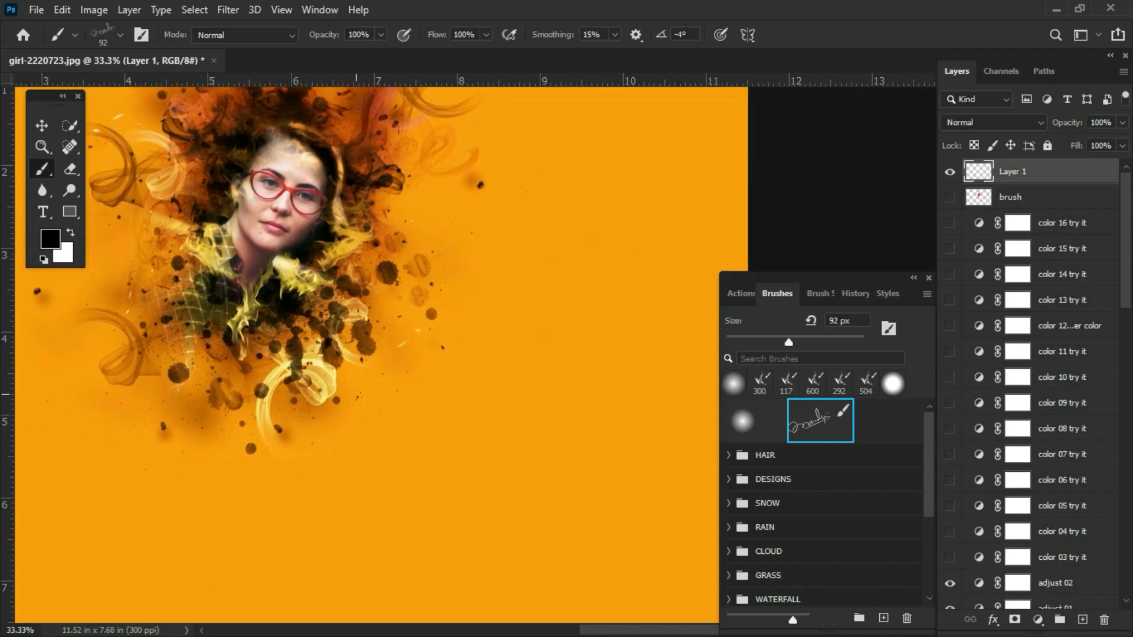
left_click_drag(378, 451, 498, 435)
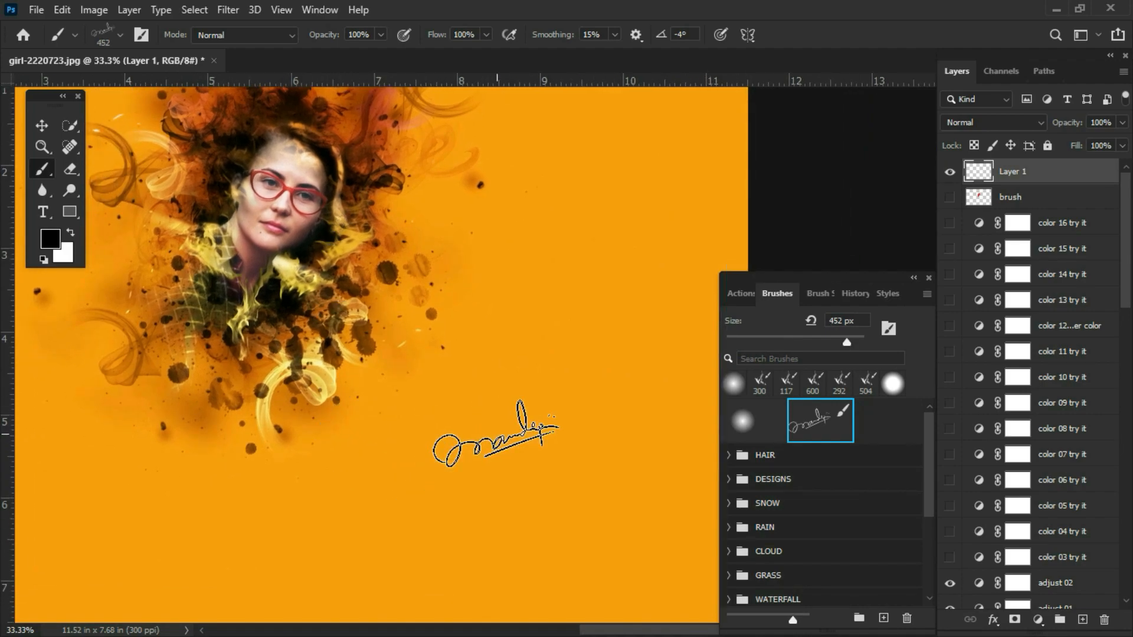
left_click(498, 435)
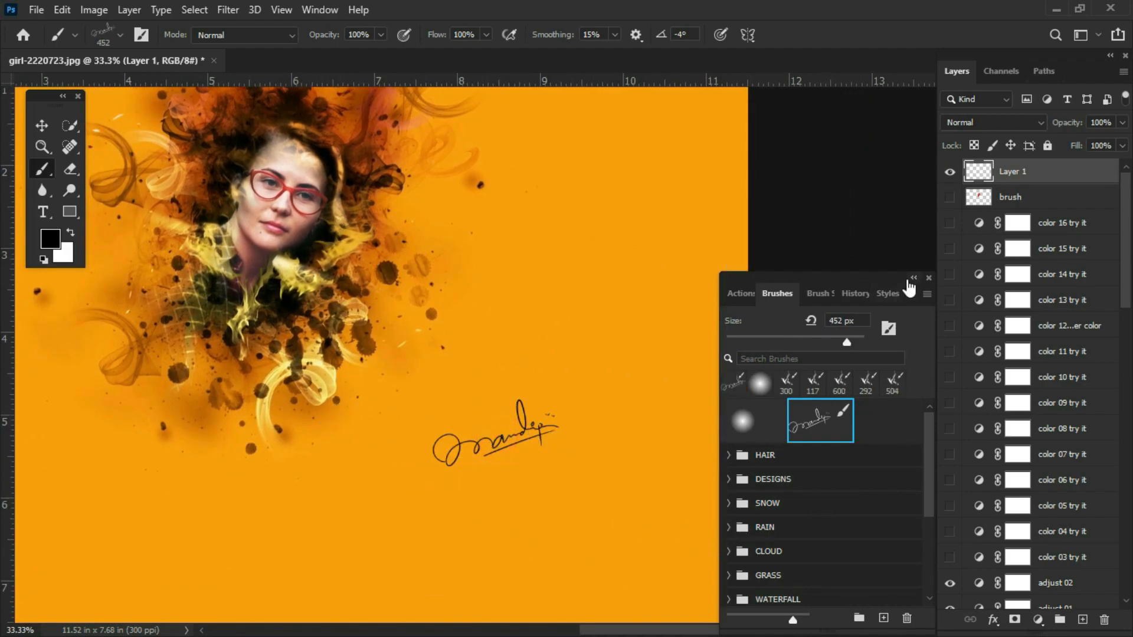
key("alt+F9")
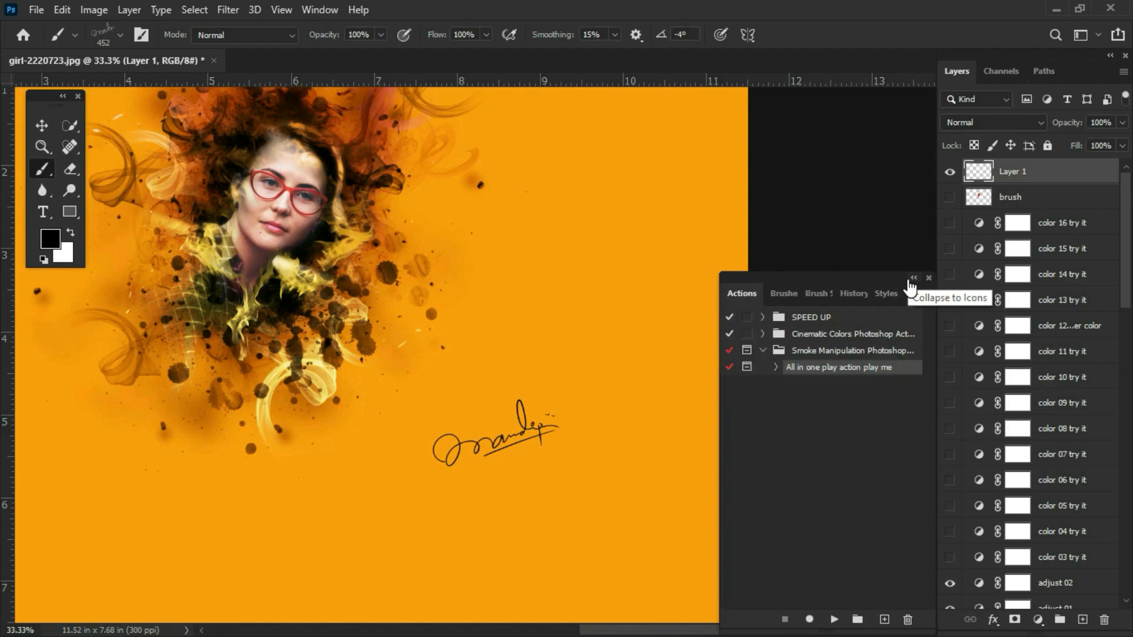
key("alt+F9")
scroll(951, 274, "down", 1)
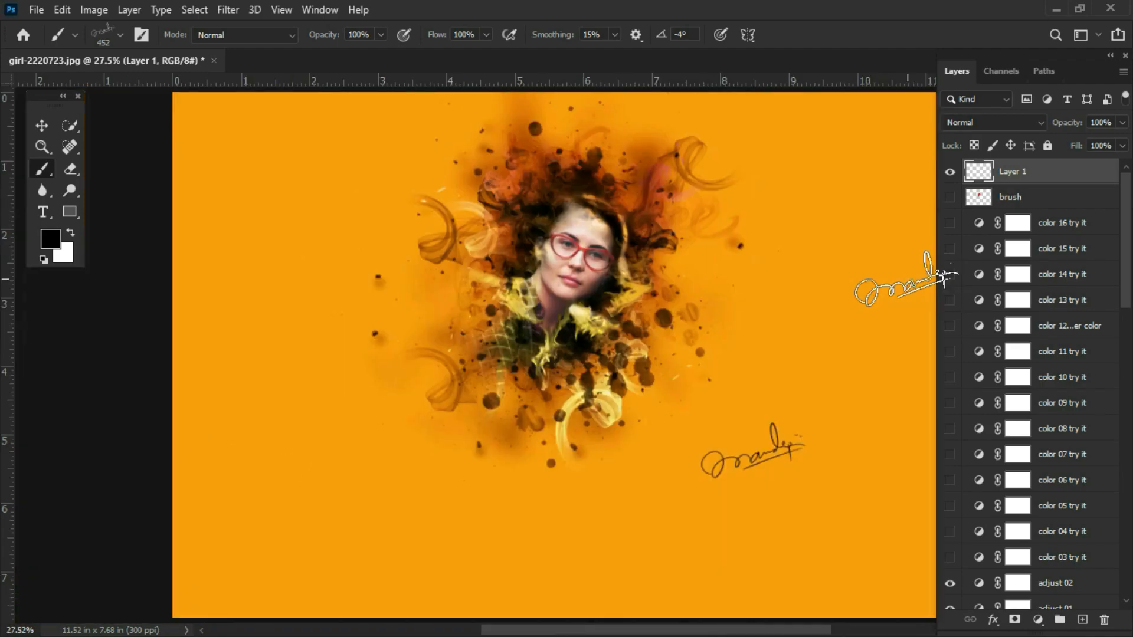
left_click_drag(685, 248, 682, 271)
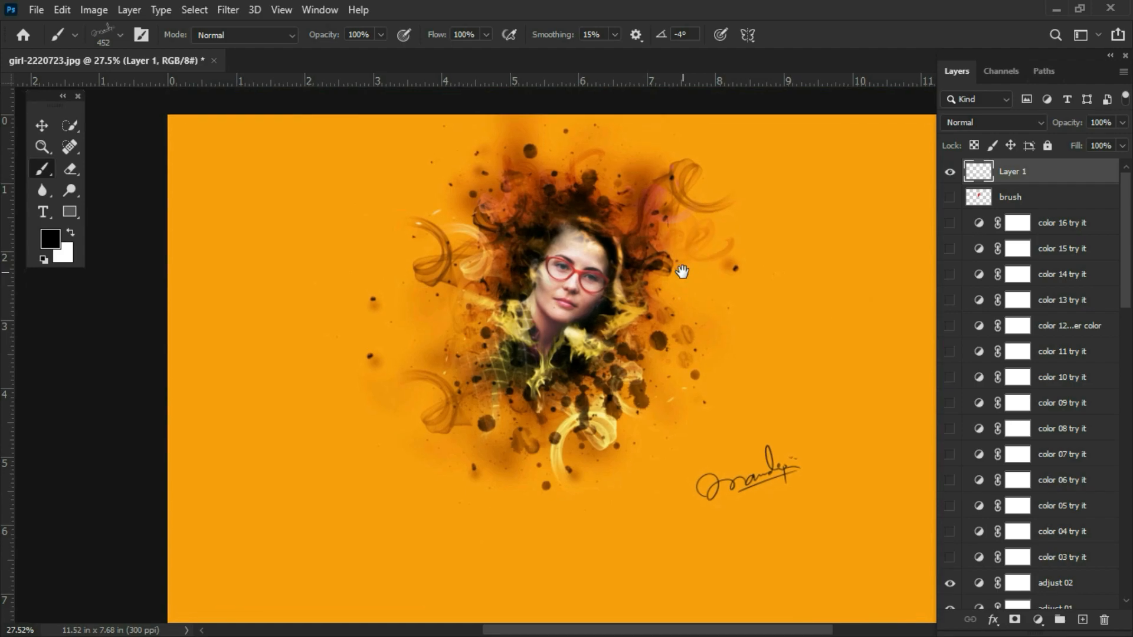
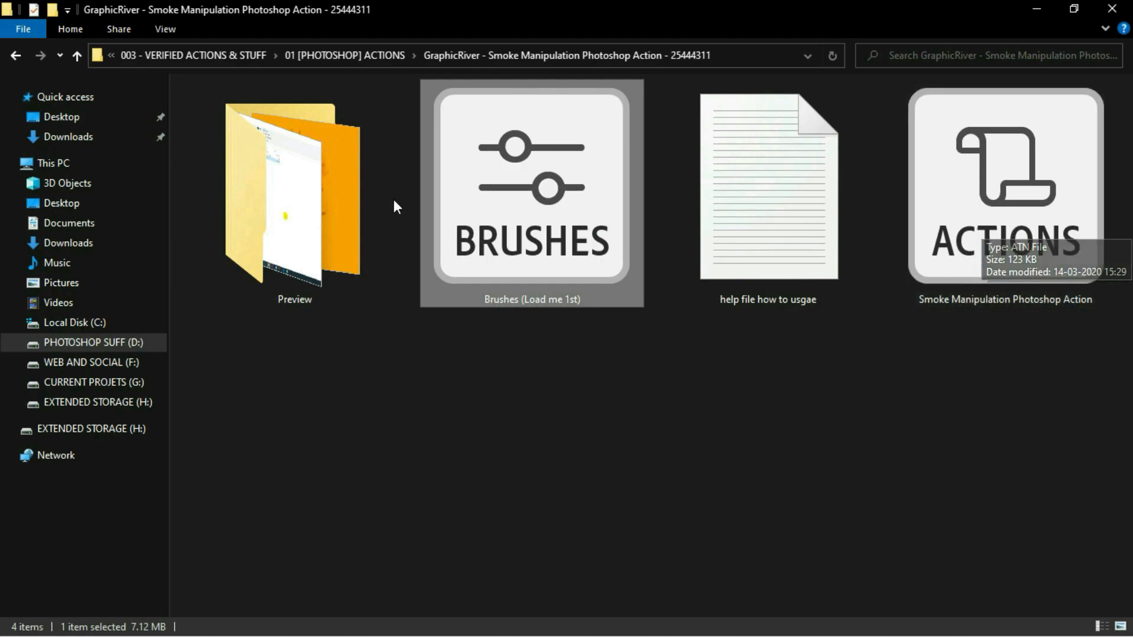
Step: Deselect the brushes file in the smoke action's folder and switch to Photoshop
left_click(769, 377)
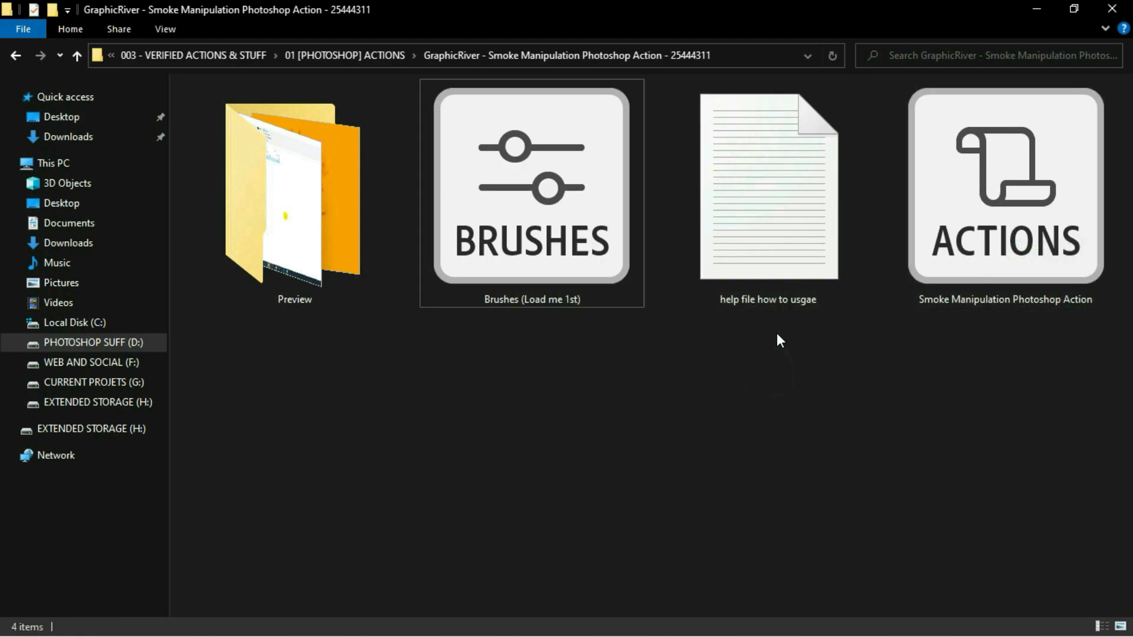
key("alt+Tab")
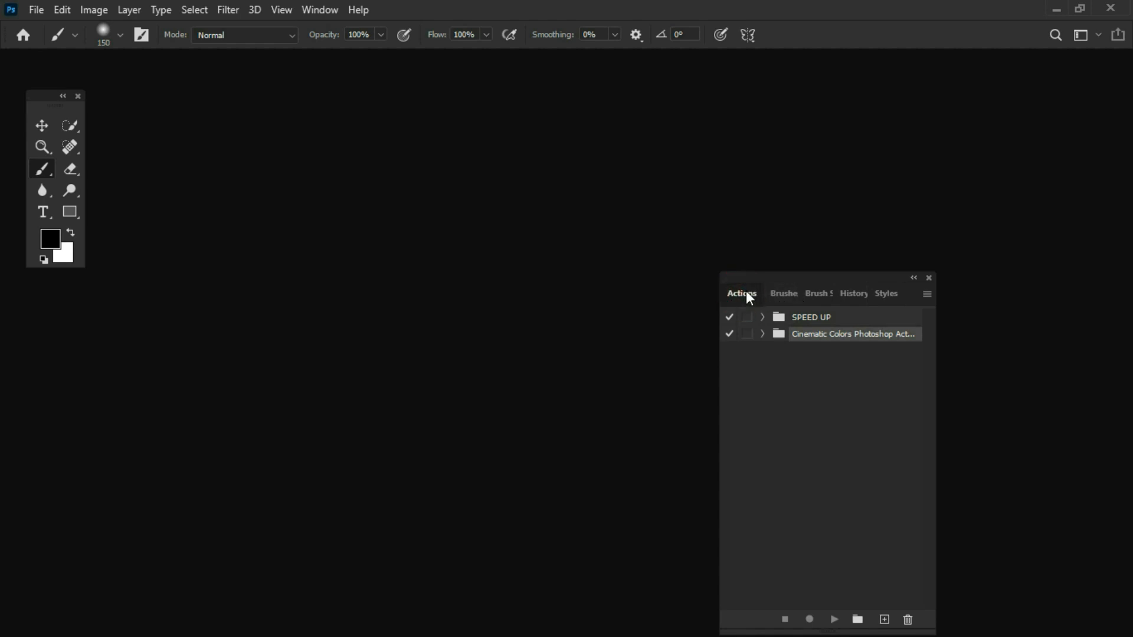
Step: Load the Smoke Manipulation Photoshop Action file from its File Explorer folder into Photoshop's actions list and collapse the new set
key("alt+Tab")
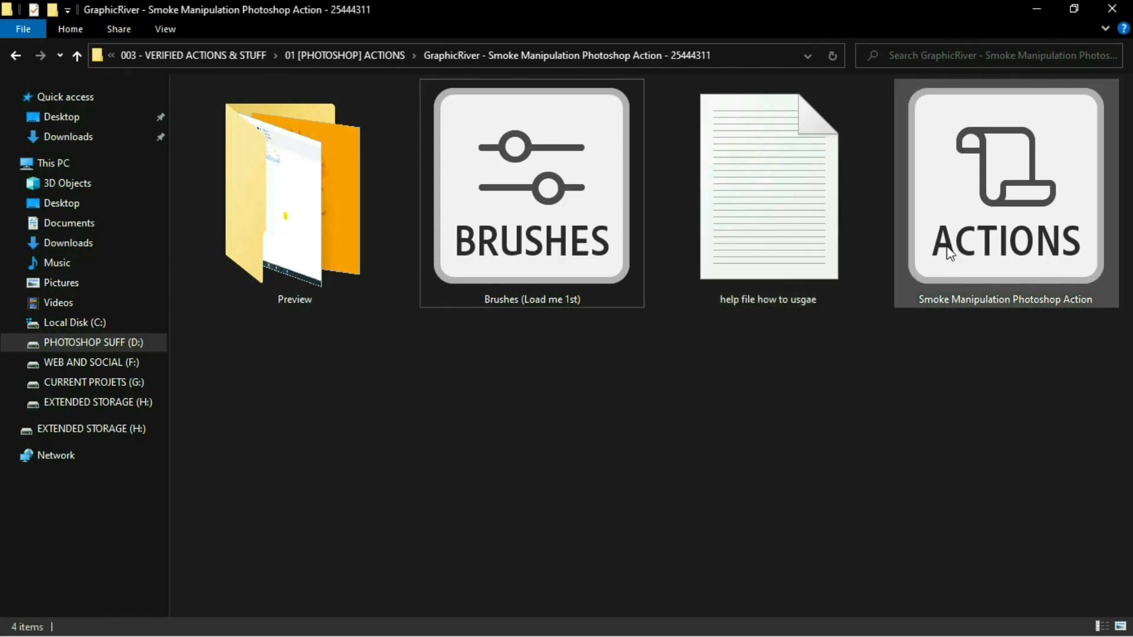
left_click_drag(971, 207, 810, 464)
key("alt+Tab")
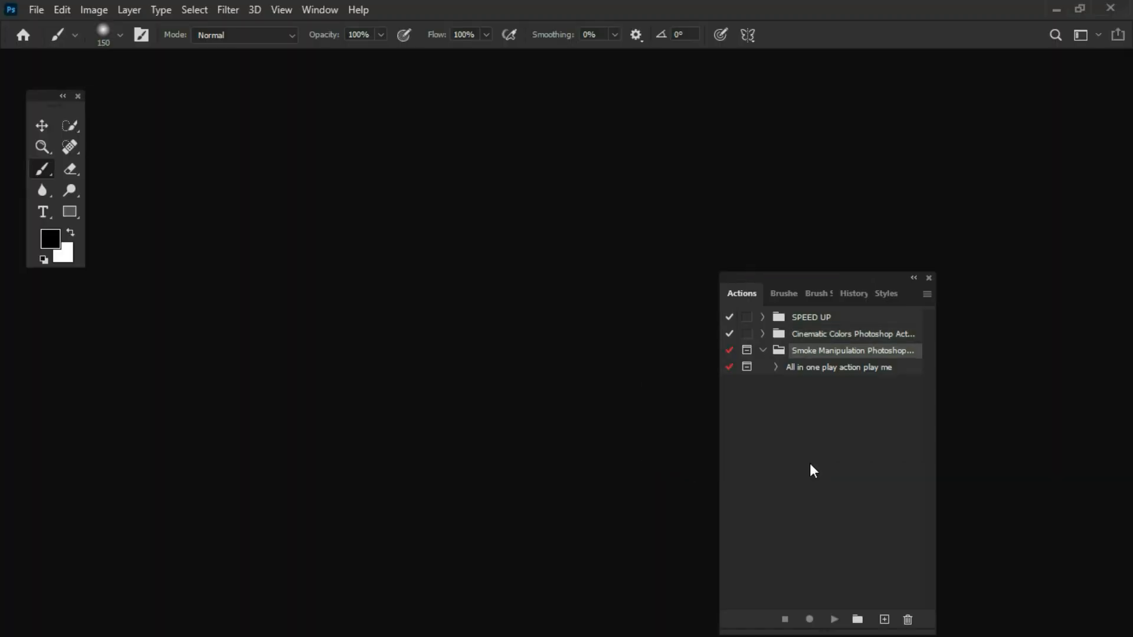
left_click(762, 350)
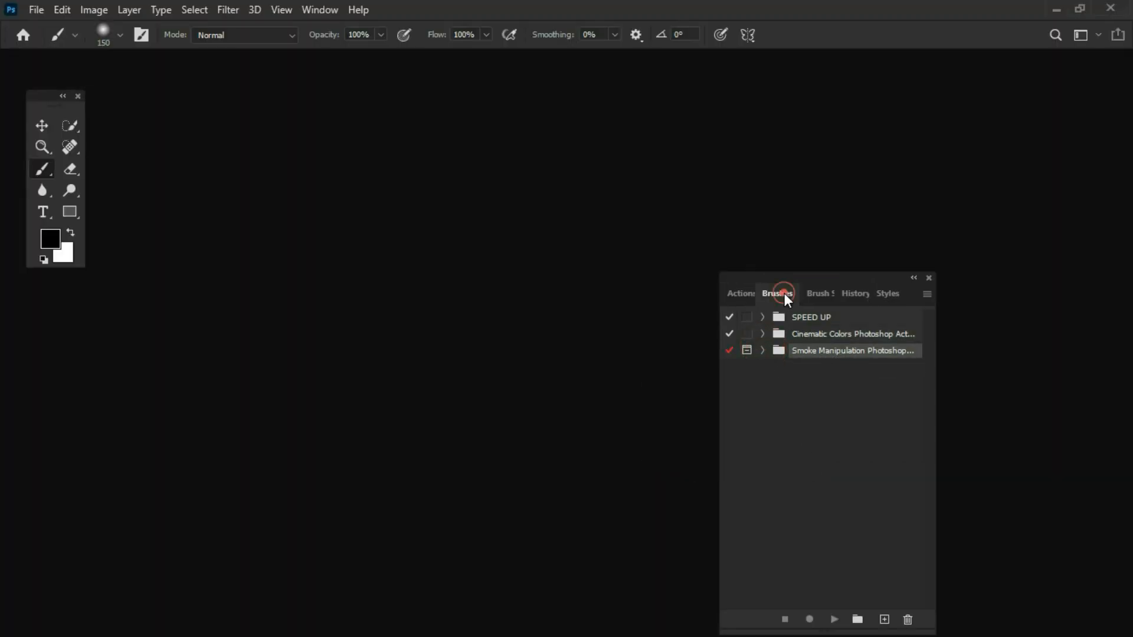
Step: Load the Brushes (Load me 1st) file from the File Explorer folder into the end of Photoshop's brush list
left_click(784, 292)
left_click_drag(929, 422, 924, 530)
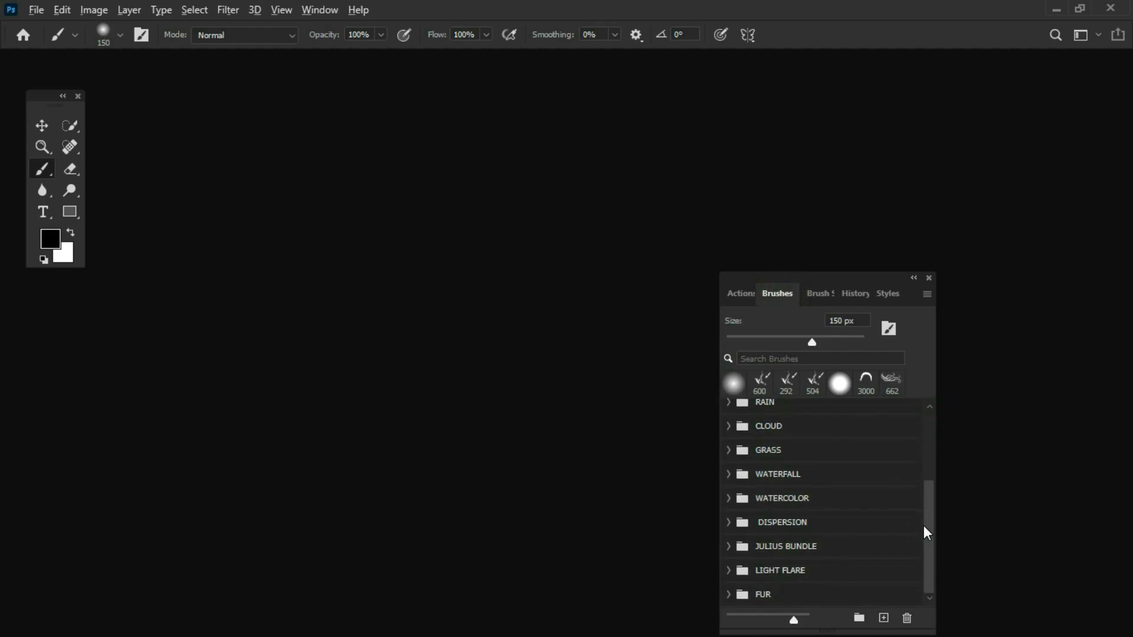
key("alt+Tab")
mouse_move(499, 234)
left_mouse_down()
mouse_move(561, 445)
mouse_move(844, 497)
left_mouse_up()
key("alt+Tab")
left_click_drag(927, 496, 930, 551)
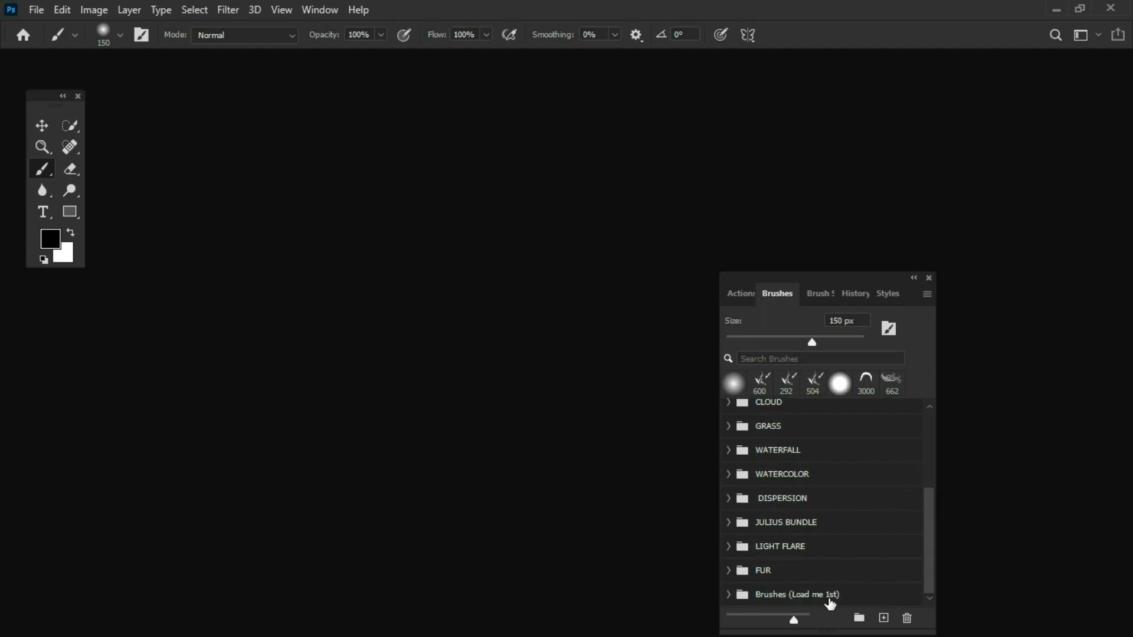
Step: Show the Actions, Properties and Layers panels and hide them again
key("F9")
key("F8")
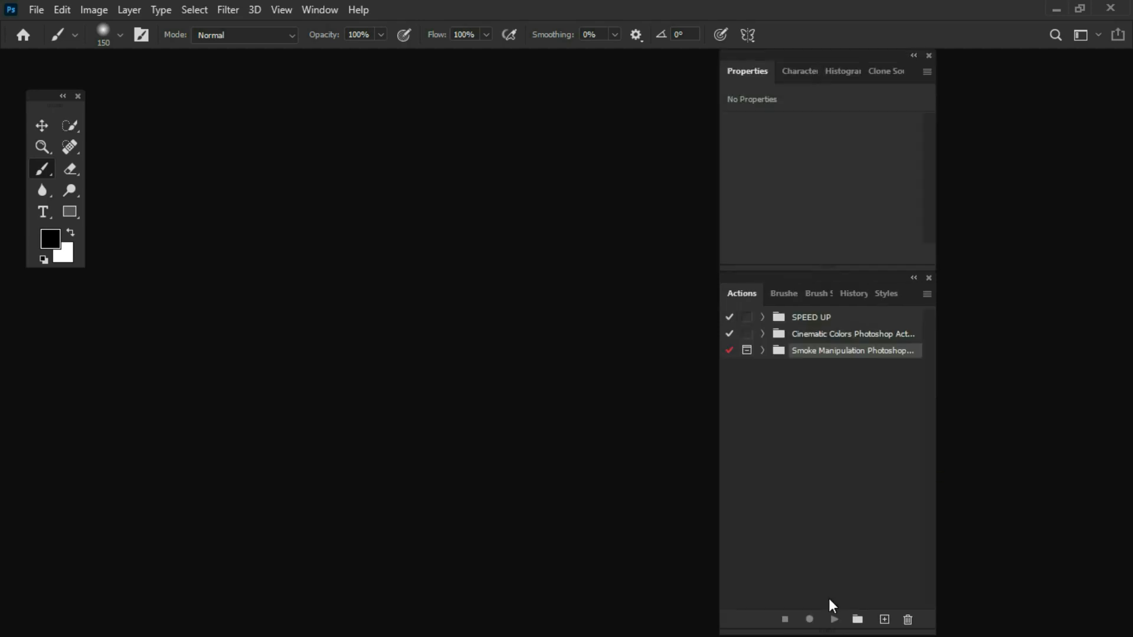
key("F7")
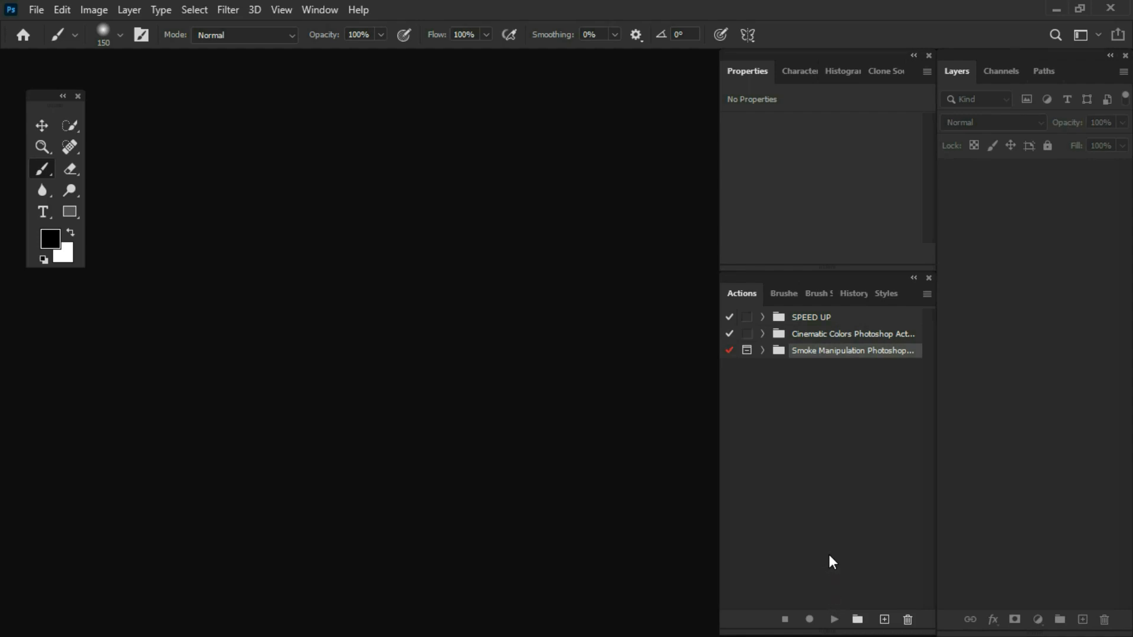
key("F9")
key("F8")
key("F7")
Step: Open the girl-2220723 photo from the Pictures folder in Photoshop
key("alt+Tab")
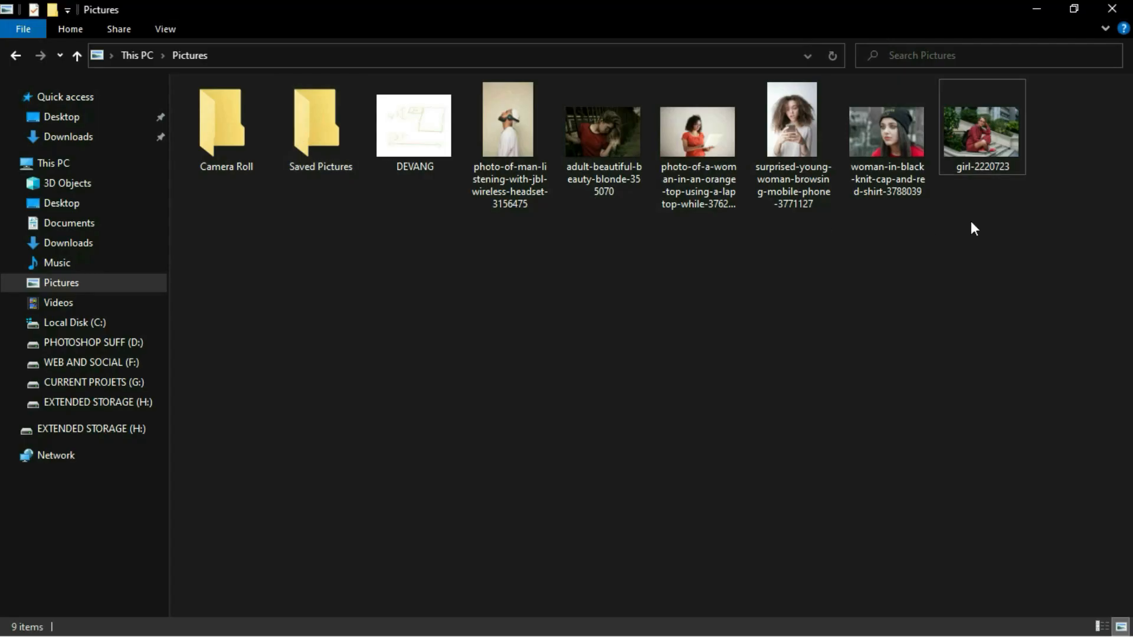
left_click_drag(989, 122, 518, 313)
key("alt+Tab")
Step: Add a new empty layer above the Background and name it brush
key("z")
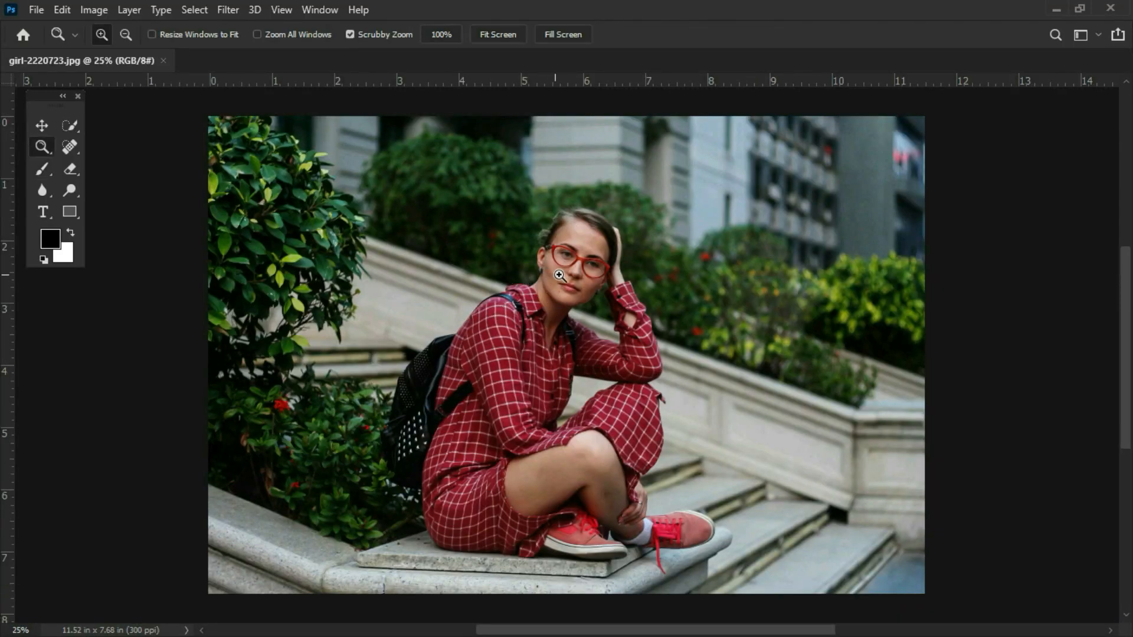
left_click_drag(567, 274, 466, 285)
key("space")
key("F7")
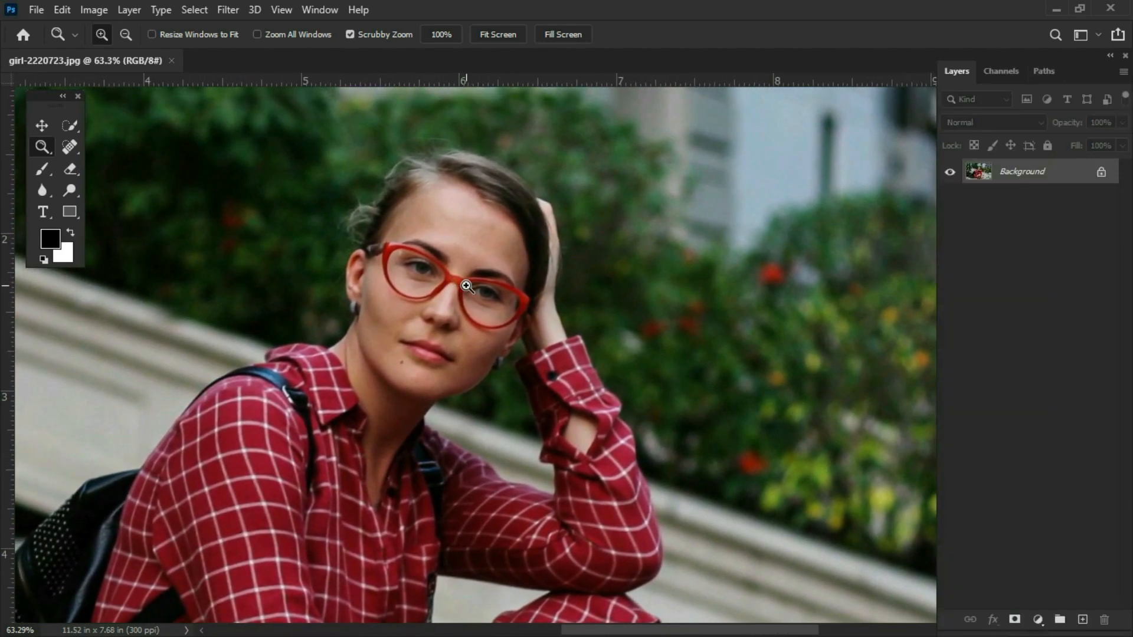
left_click(1090, 626)
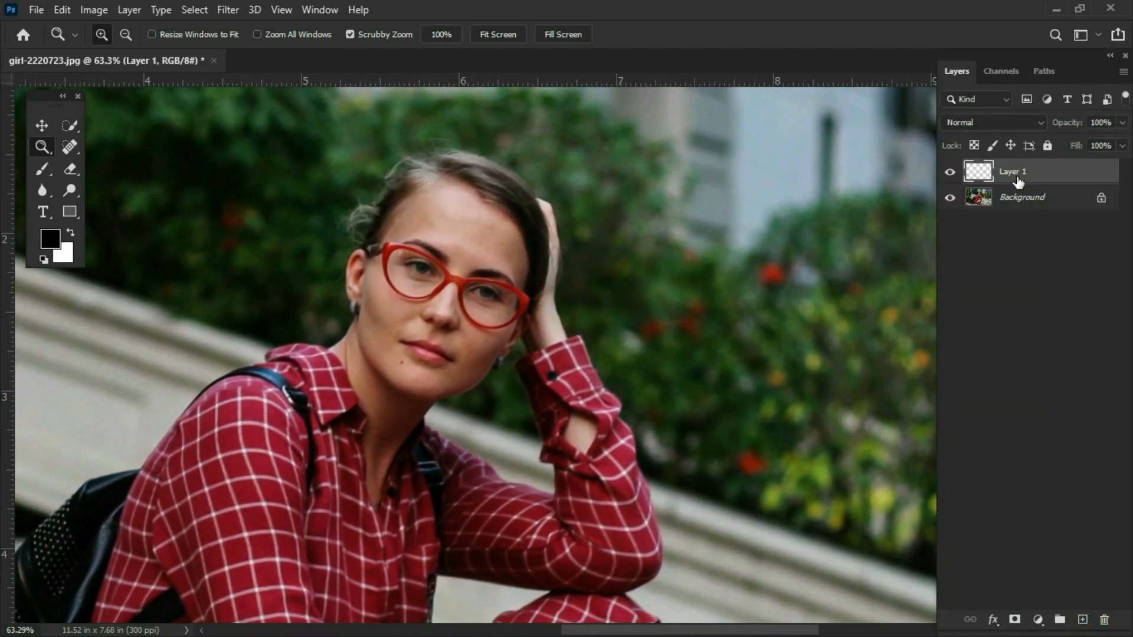
double_click(1016, 177)
key("Return")
Step: Paint over the woman's face and neck in red (ff0000) with a 144 px Soft Round brush on the "brush" layer
left_click(59, 247)
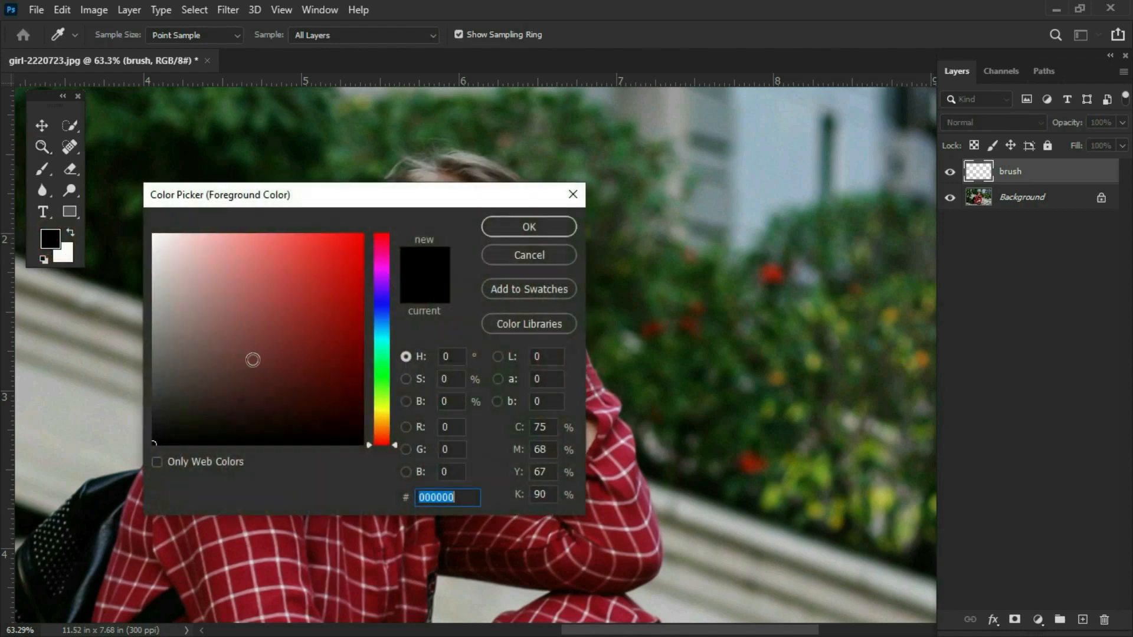
type("ff0000")
left_click(514, 223)
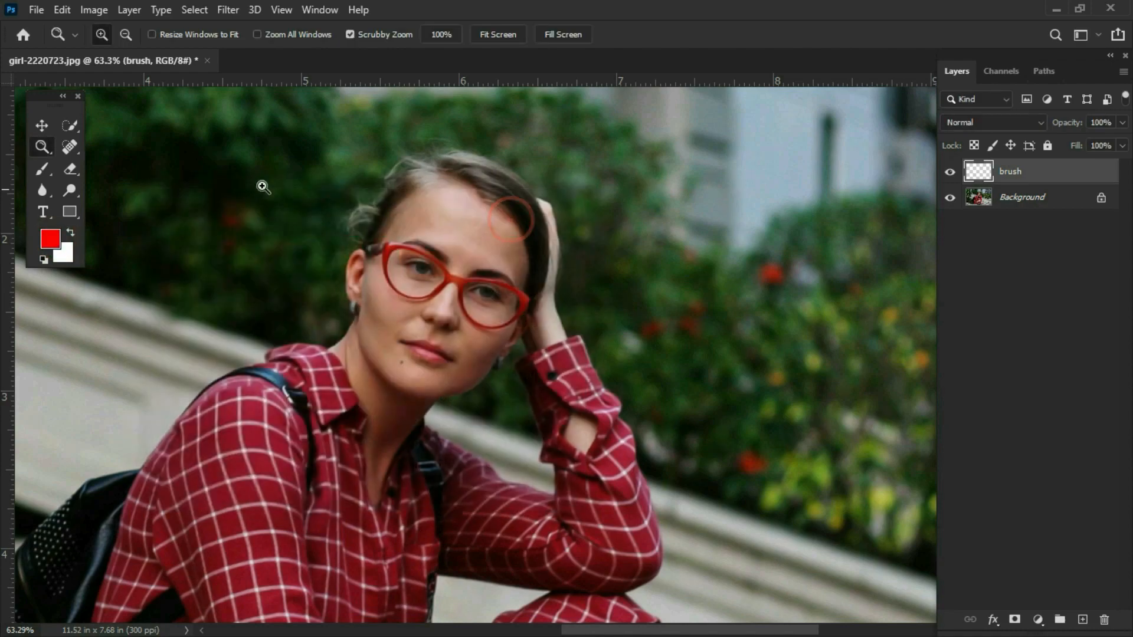
left_click(39, 168)
right_click(418, 253)
left_click(541, 438)
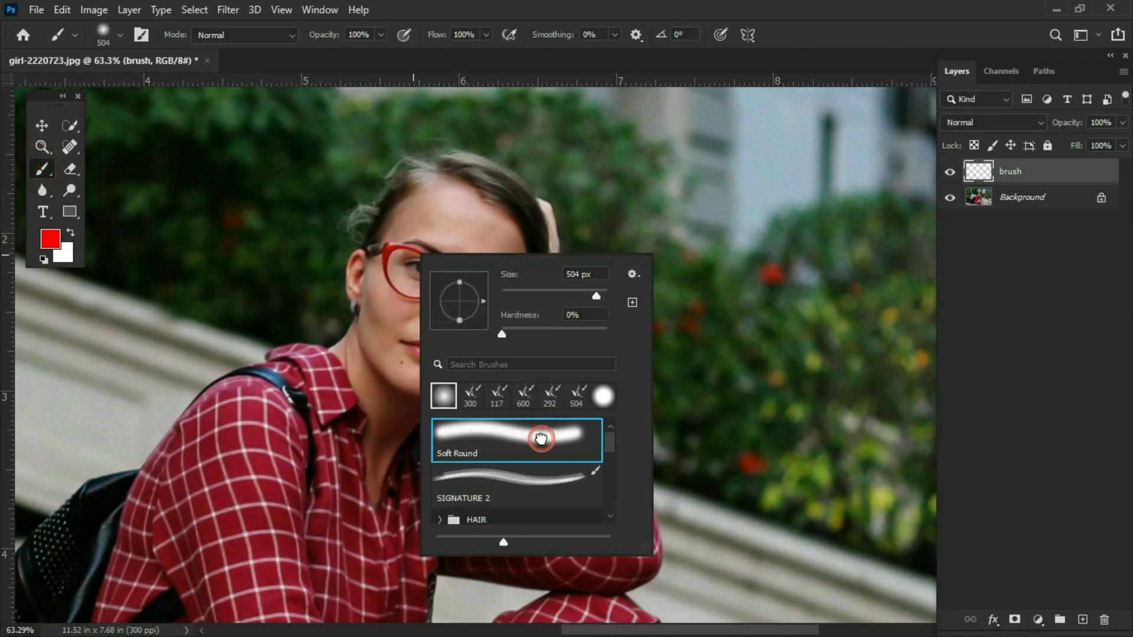
left_click(835, 25)
mouse_move(462, 241)
left_mouse_down()
mouse_move(369, 249)
mouse_move(481, 299)
mouse_move(461, 234)
mouse_move(442, 234)
mouse_move(406, 364)
mouse_move(444, 331)
mouse_move(392, 397)
mouse_move(376, 448)
mouse_move(390, 327)
mouse_move(425, 276)
mouse_move(459, 261)
mouse_move(489, 292)
mouse_move(473, 344)
mouse_move(436, 366)
mouse_move(486, 314)
left_mouse_up()
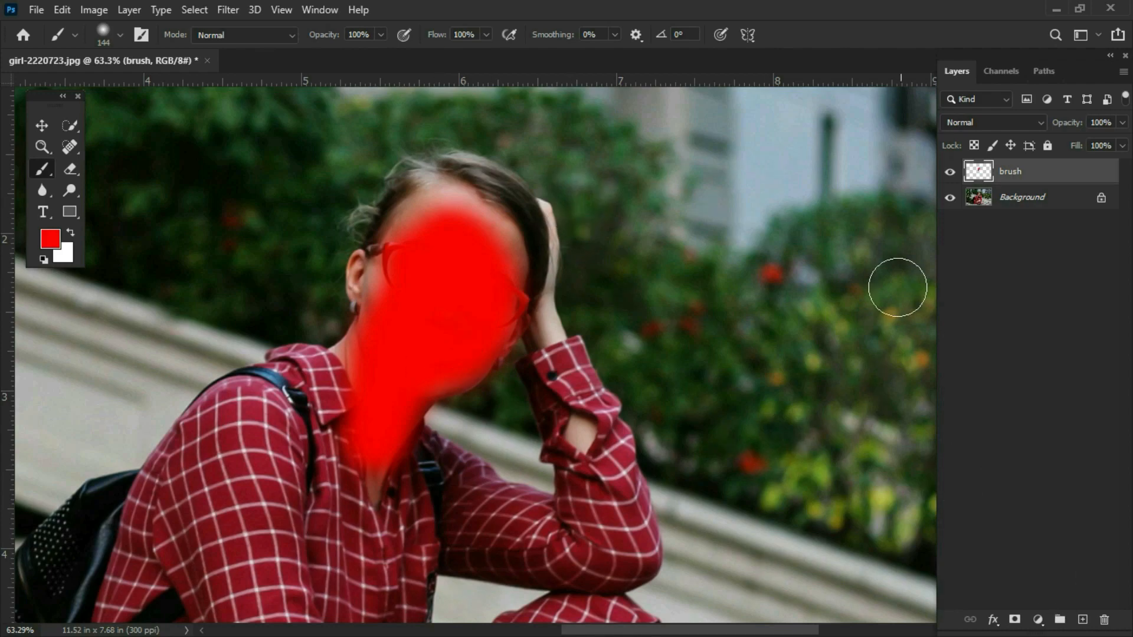
Step: Play "All in one play action play me" from the Smoke Manipulation set and dismiss its closing message
key("alt+F9")
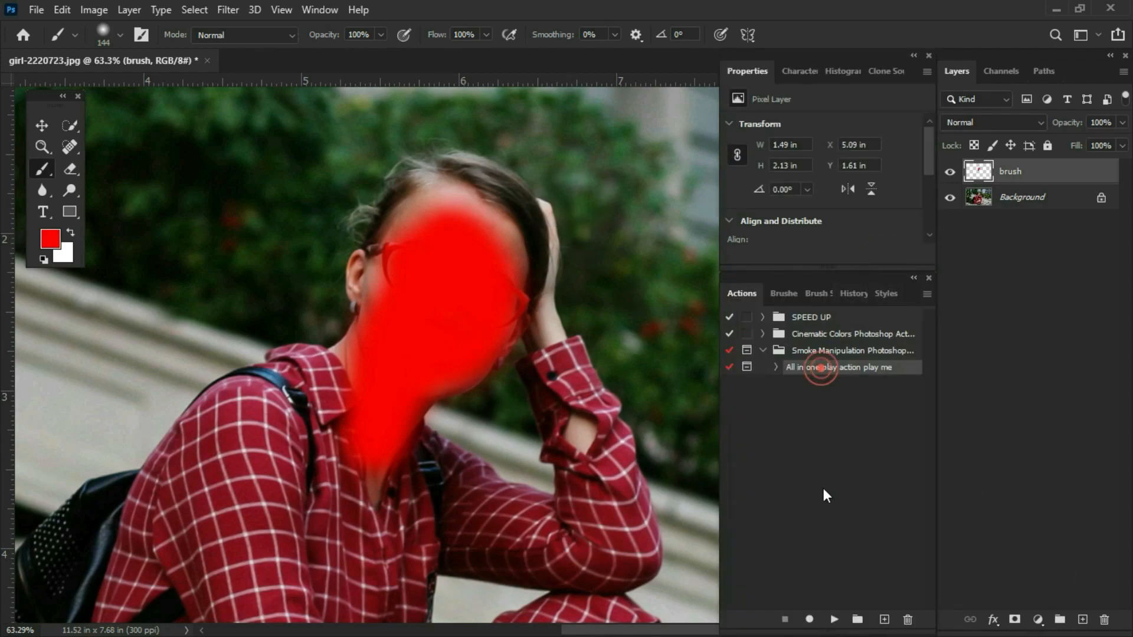
left_click(834, 620)
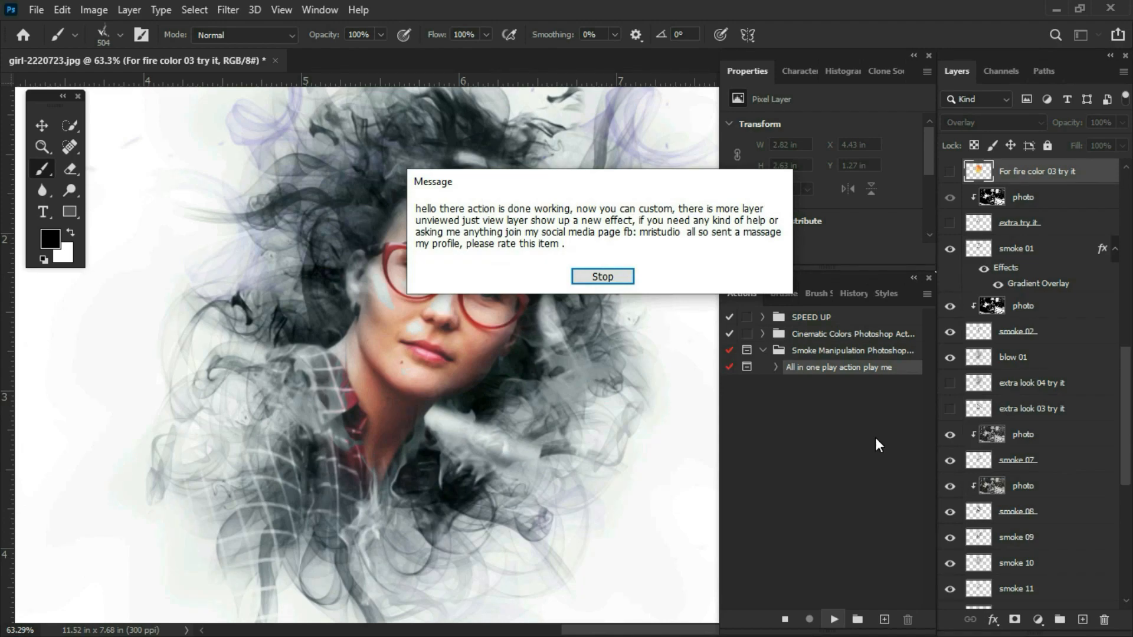
left_click(596, 276)
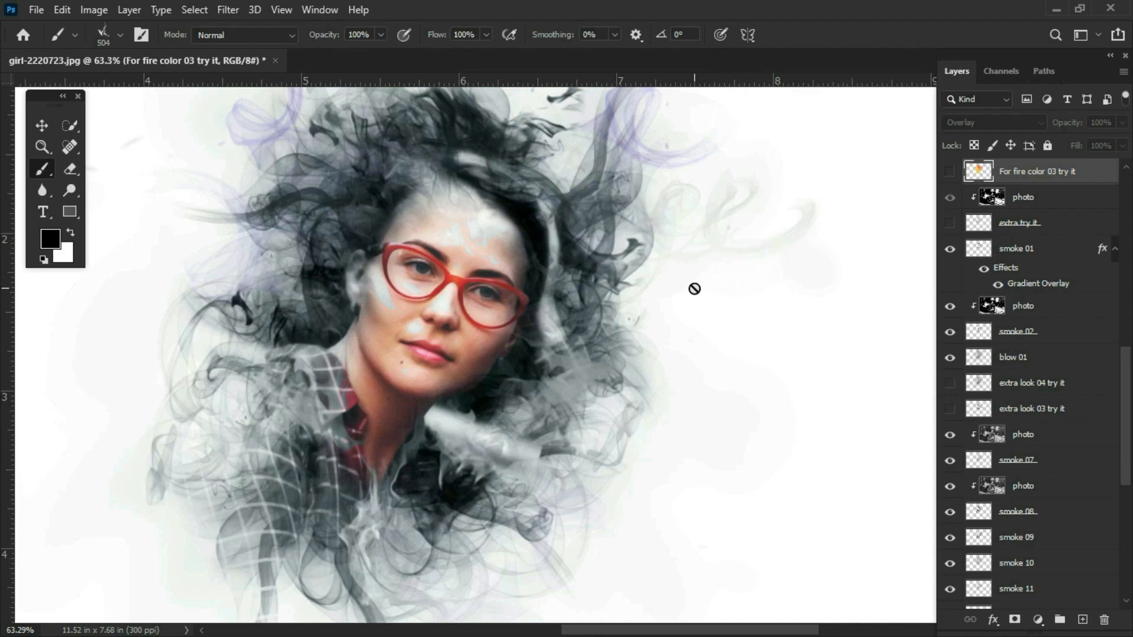
Step: Preview the purple "background 03 truy it" layer behind the portrait and hide it again
left_click_drag(1125, 371, 1121, 496)
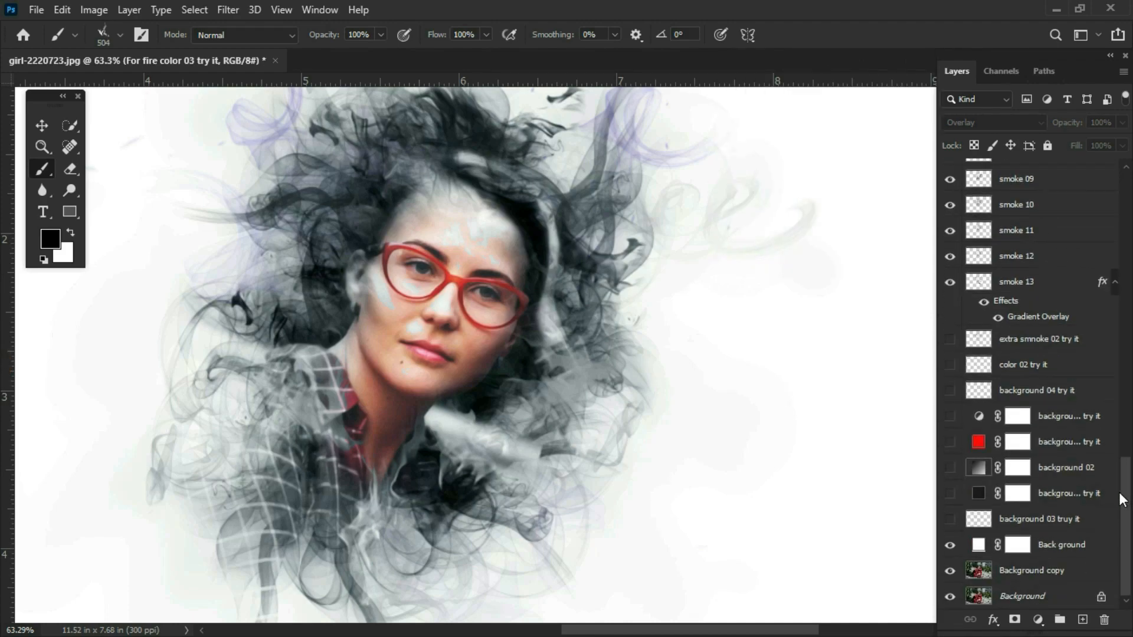
left_click(950, 519)
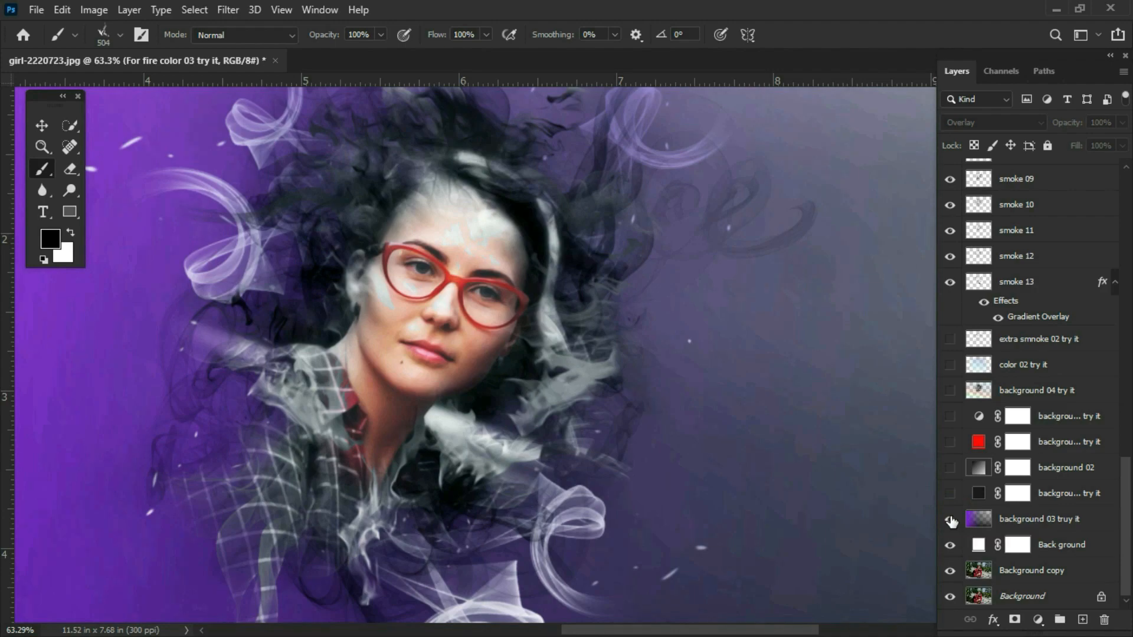
key("ctrl+0")
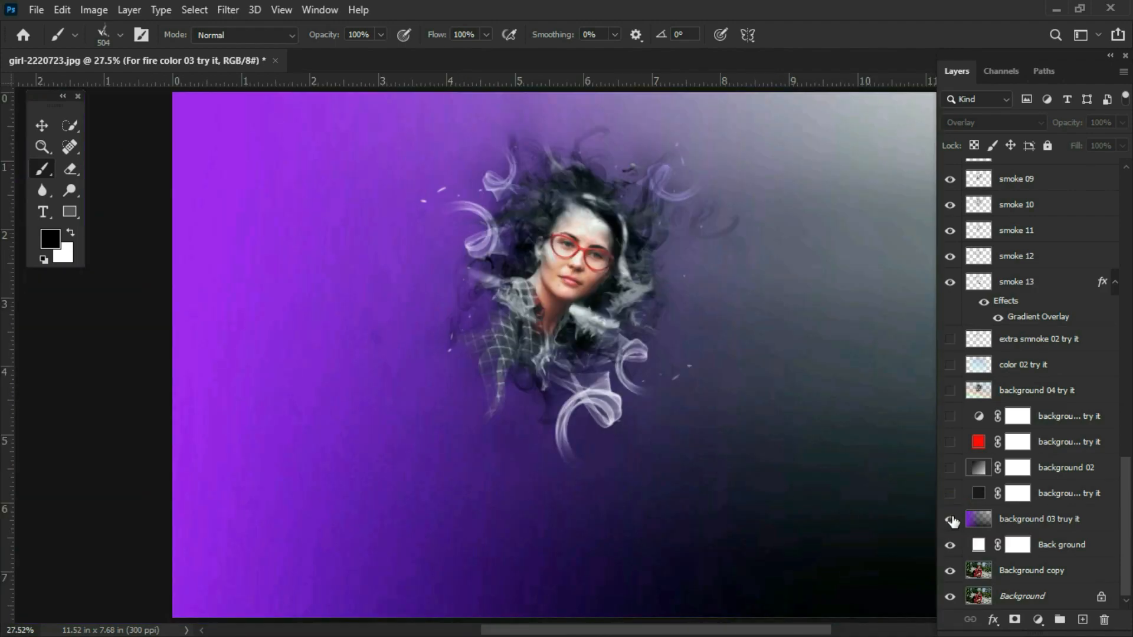
key("z")
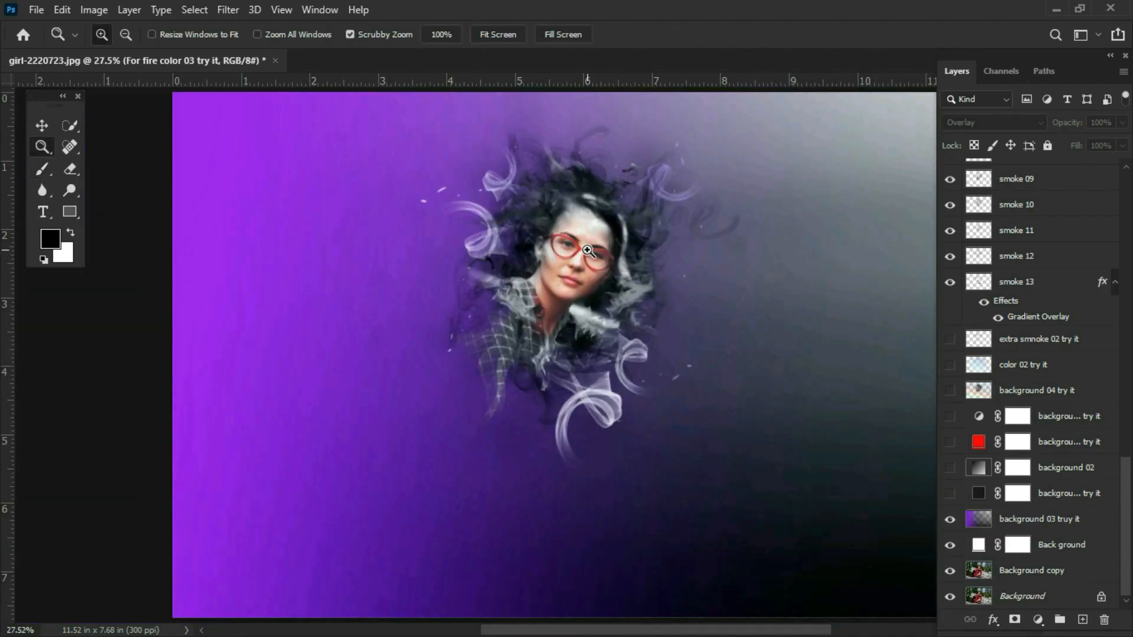
mouse_move(588, 248)
left_mouse_down()
mouse_move(626, 237)
mouse_move(620, 298)
mouse_move(553, 293)
left_mouse_up()
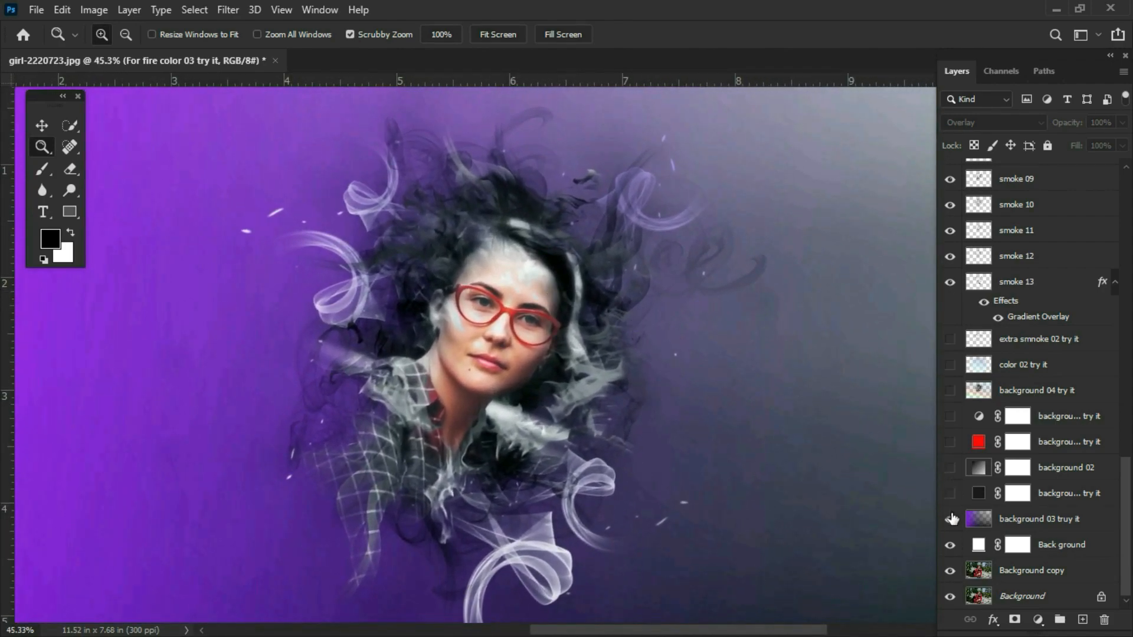
left_click(950, 521)
Step: Preview the dark, the "background 02" gradient and the red background layers one at a time, hiding each again
left_click(949, 494)
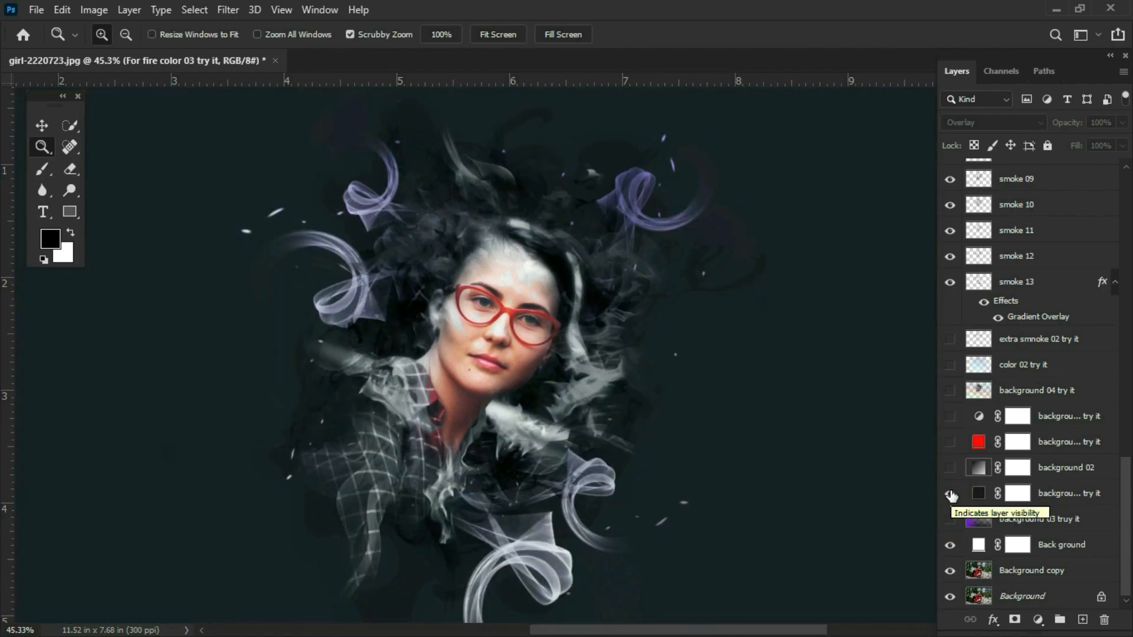
left_click(950, 493)
left_click(950, 468)
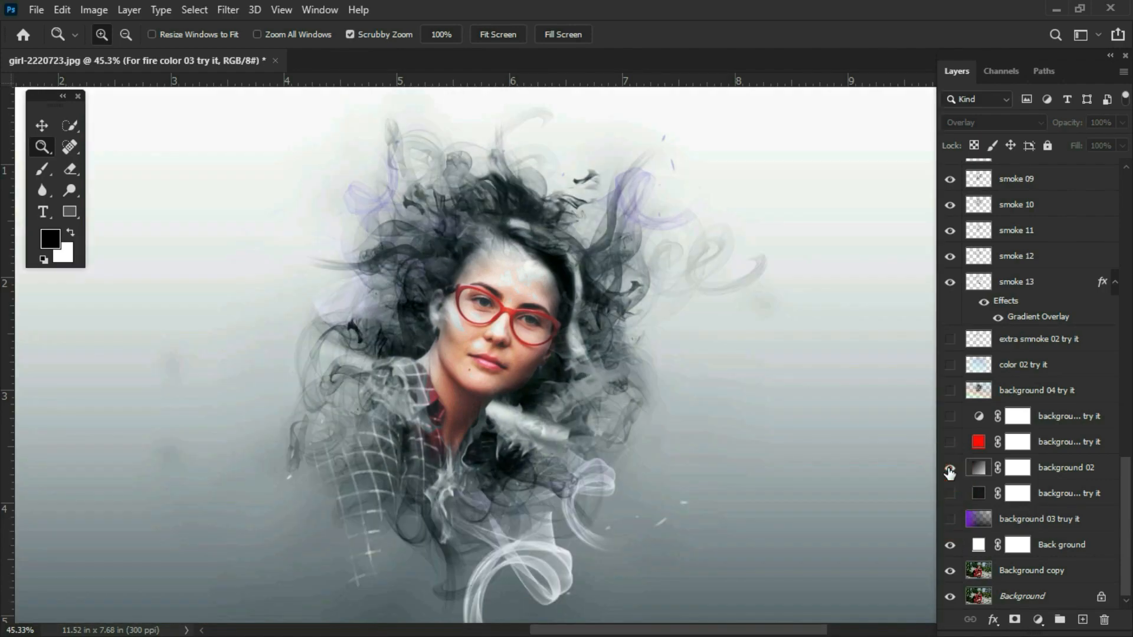
left_click(949, 468)
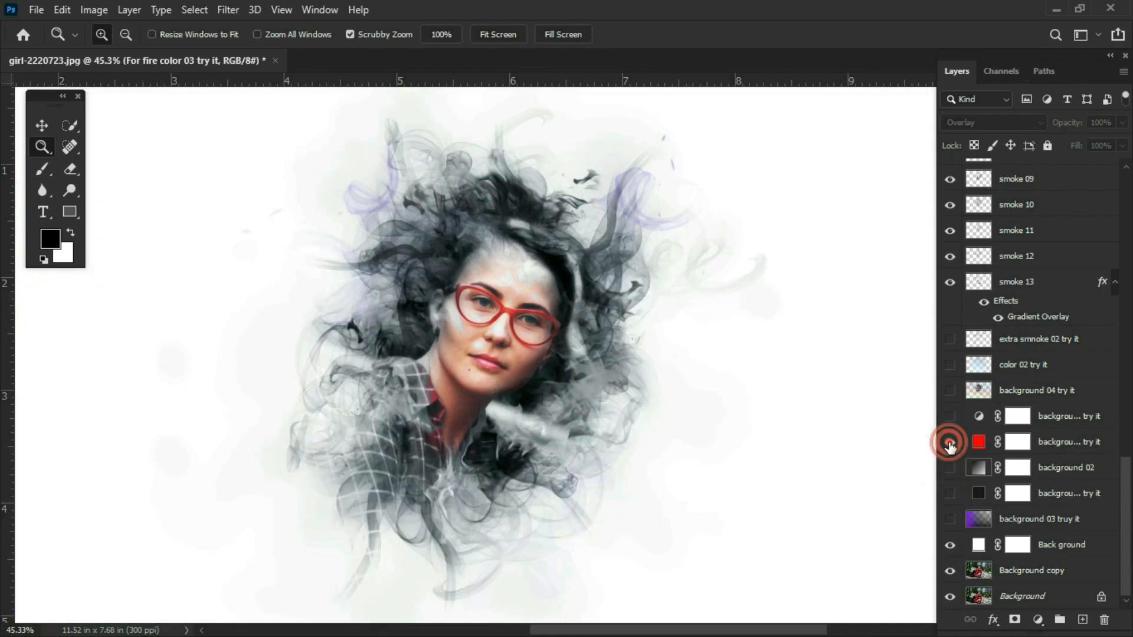
left_click(950, 442)
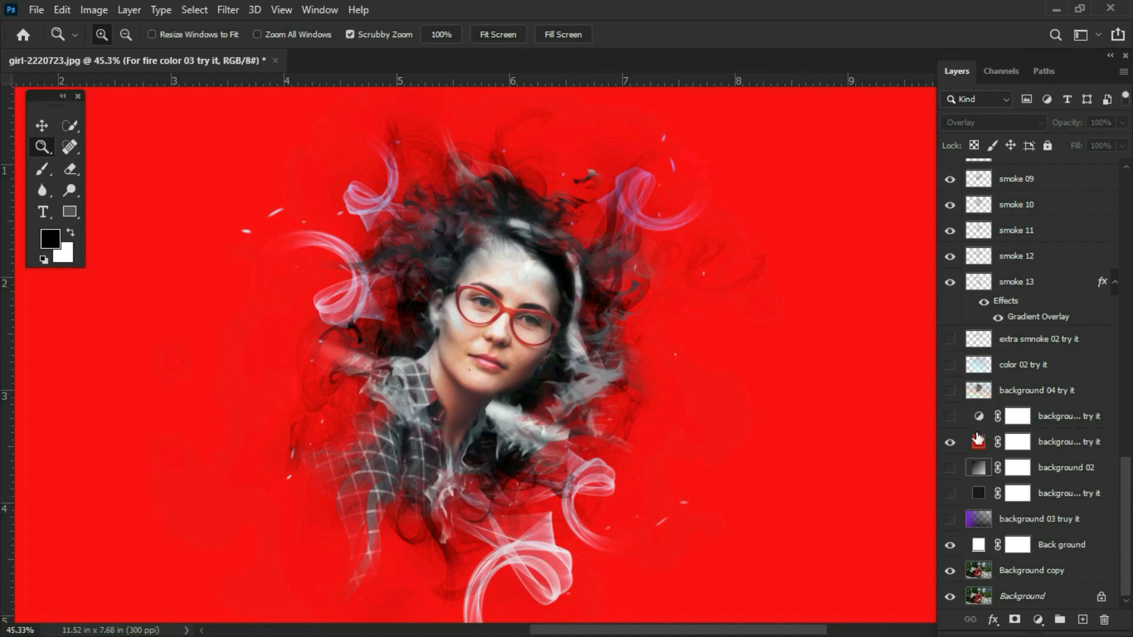
left_click(950, 442)
Step: Show the orange background adjustment layer and the "For fire color 03 try it" layer
left_click(949, 417)
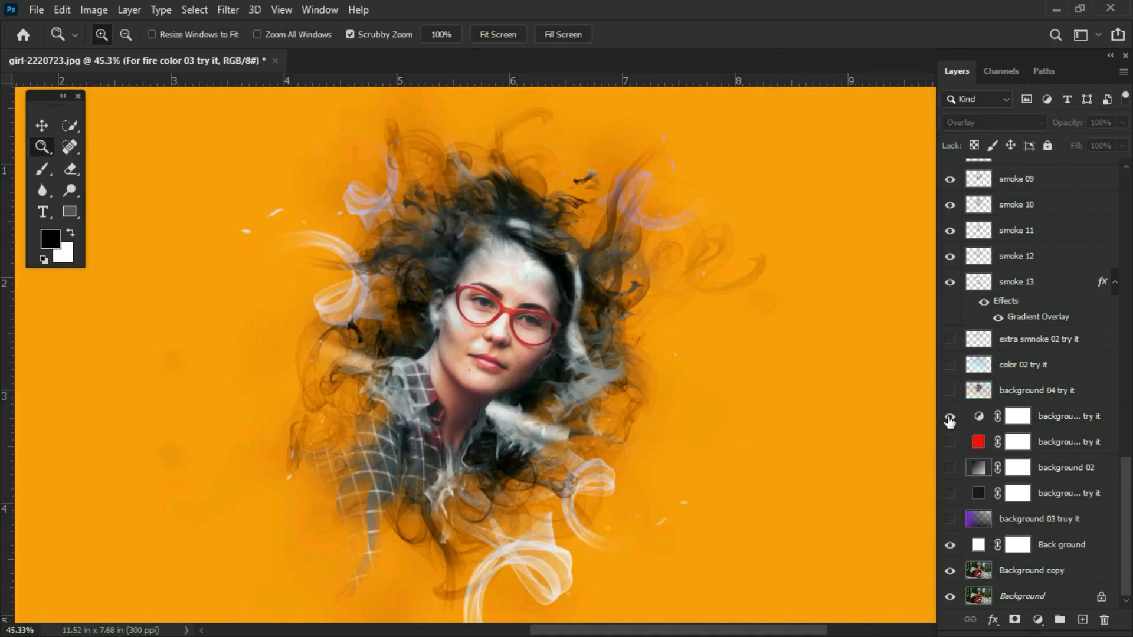
left_click_drag(576, 453, 590, 407)
left_click_drag(1127, 515, 1105, 347)
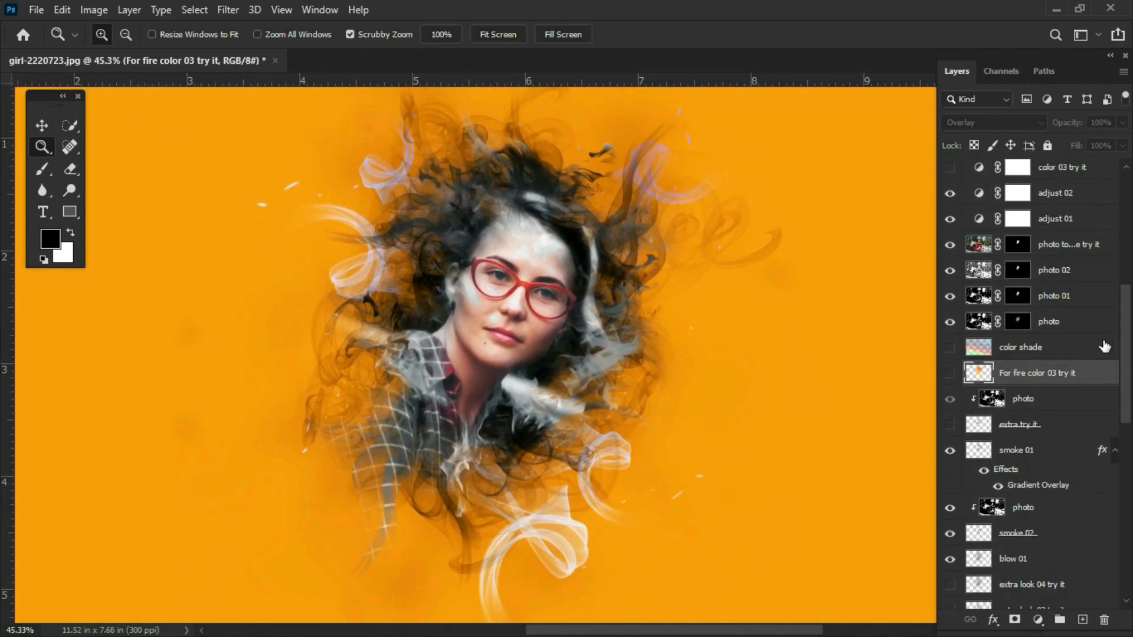
left_click(949, 375)
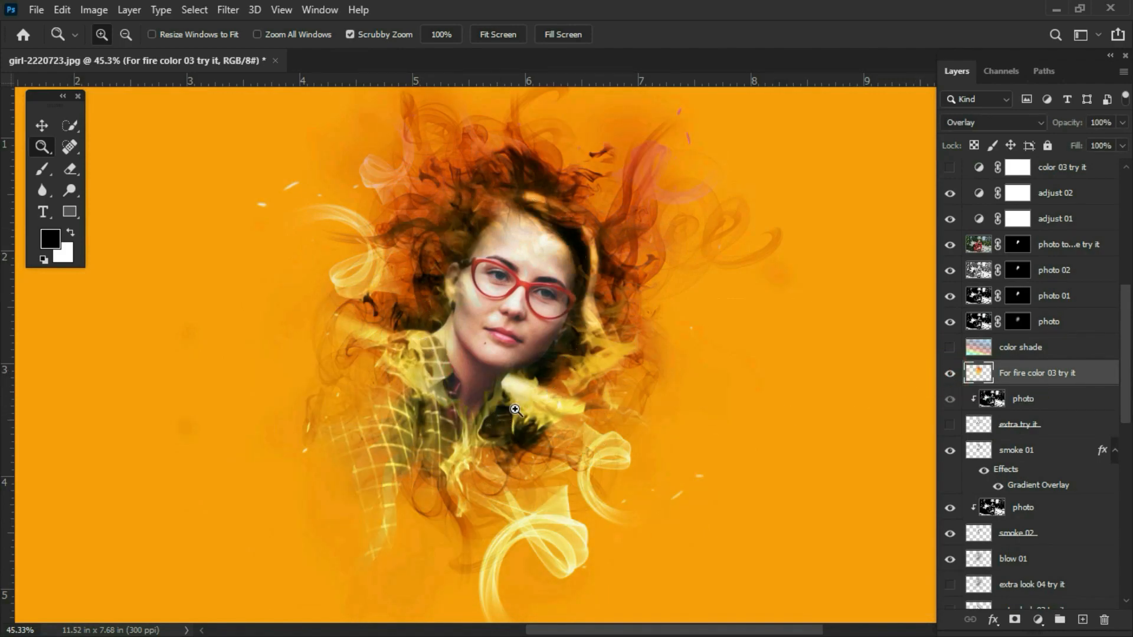
Step: Show the "extra smnoke 02 try it", "extra look 04 try it" and "extra look 03 try it" layers
left_click_drag(1127, 341, 1127, 489)
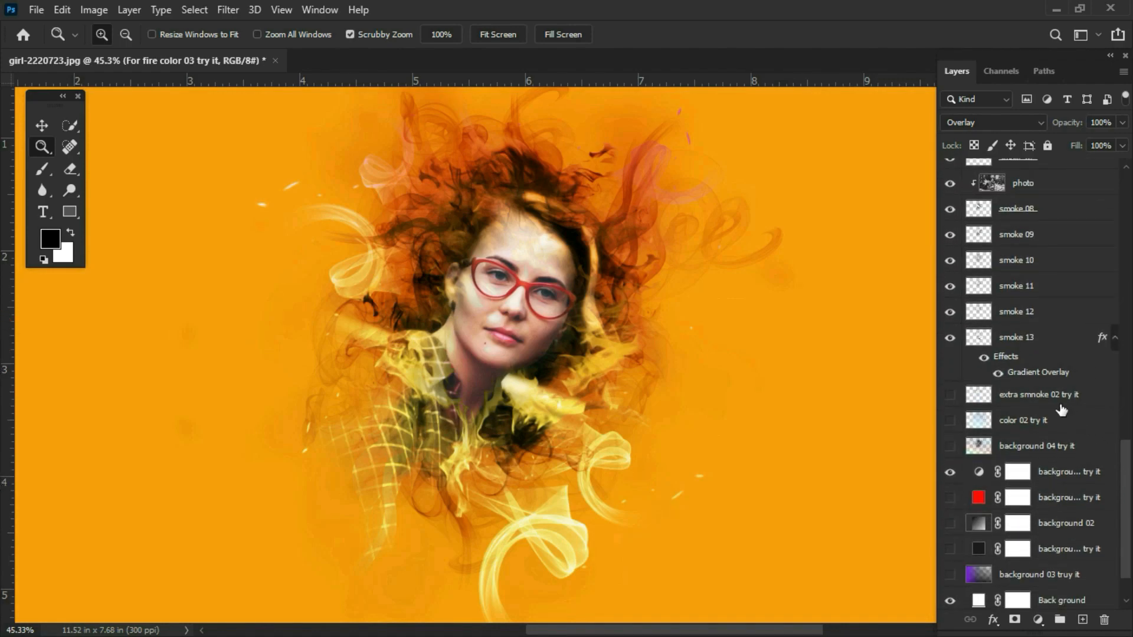
left_click(950, 395)
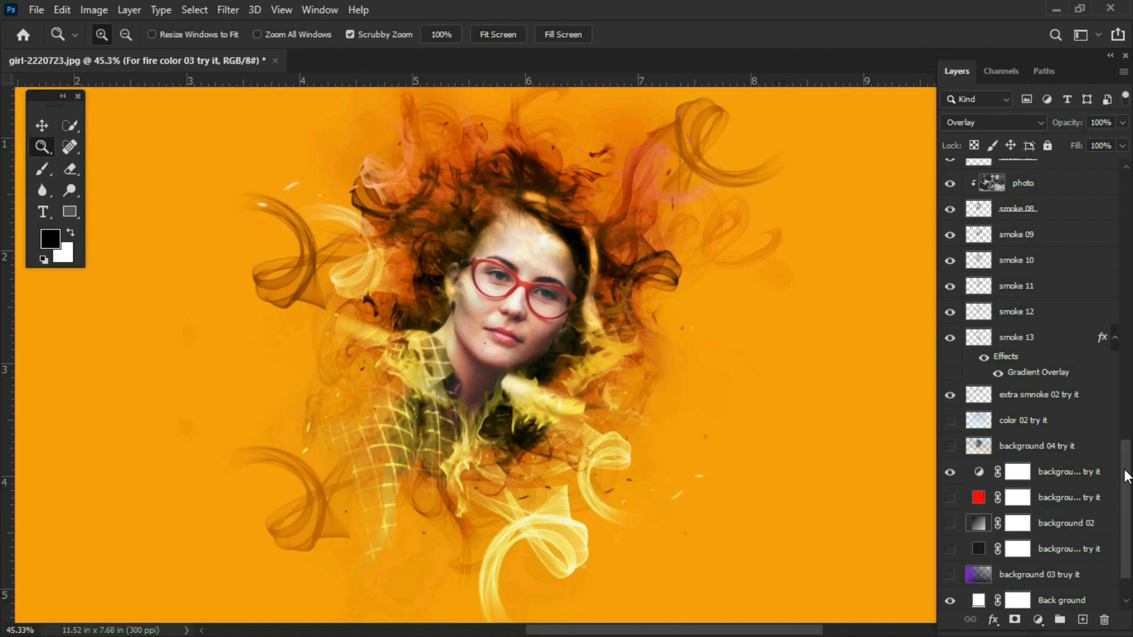
left_click_drag(1128, 479, 1124, 385)
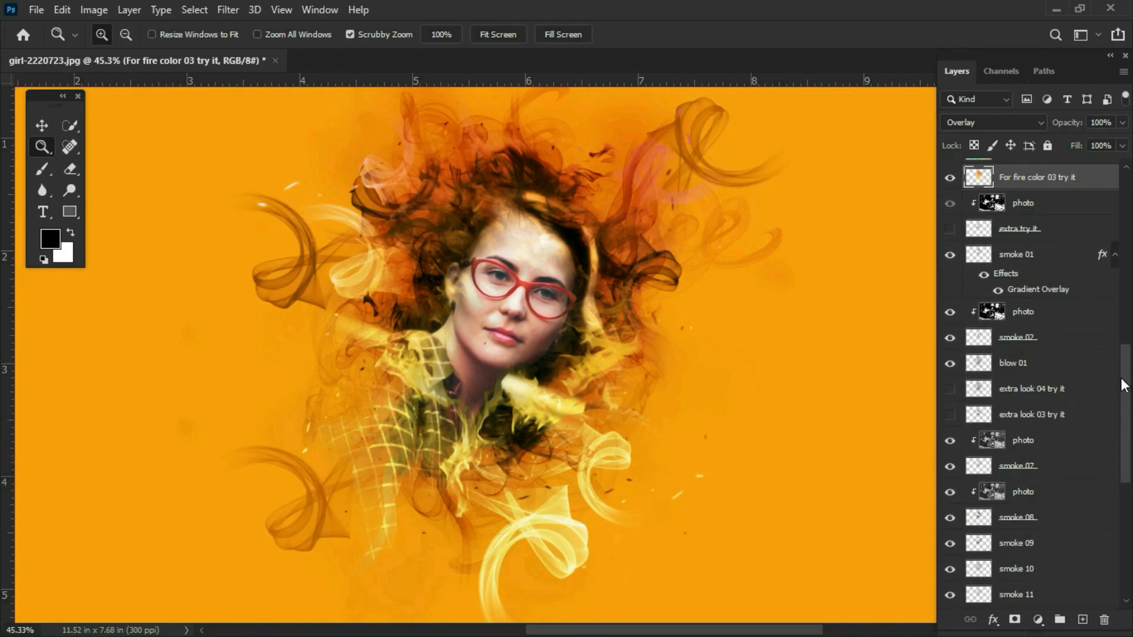
left_click(951, 390)
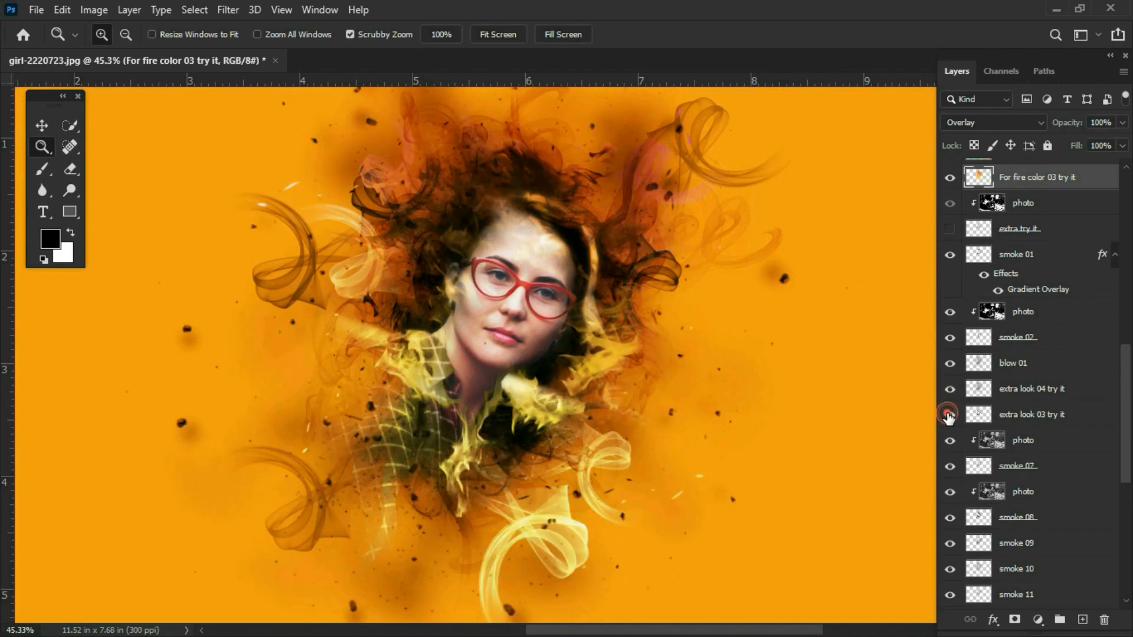
left_click(949, 415)
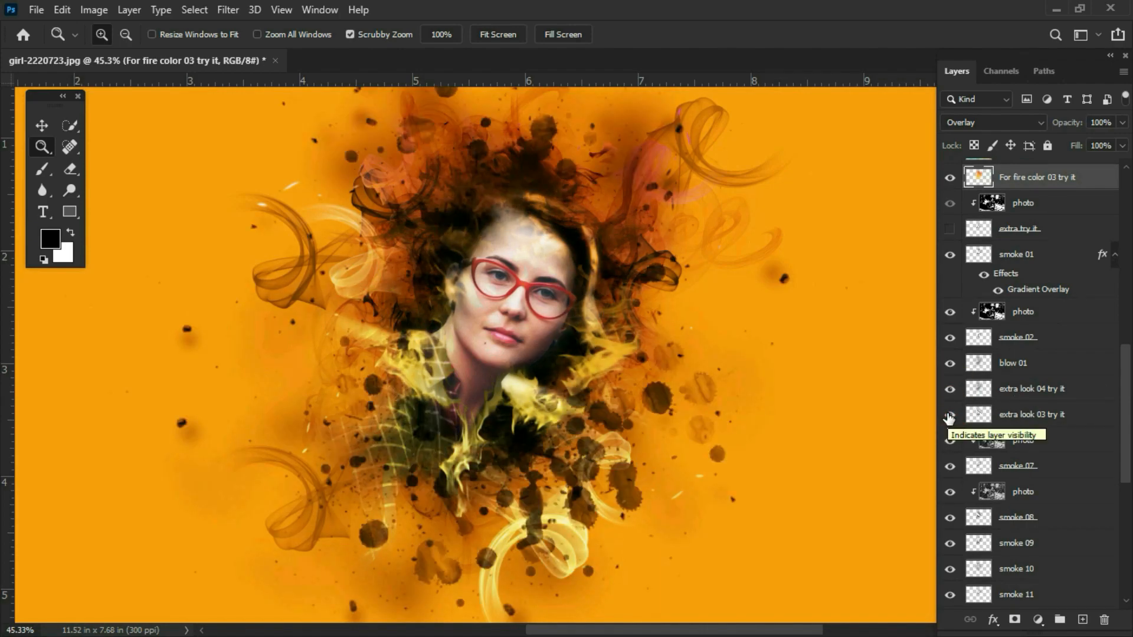
Step: Hide the "extra look 03 try it" and "extra look 04 try it" layers to compare the portrait, and show both again
left_click(949, 414)
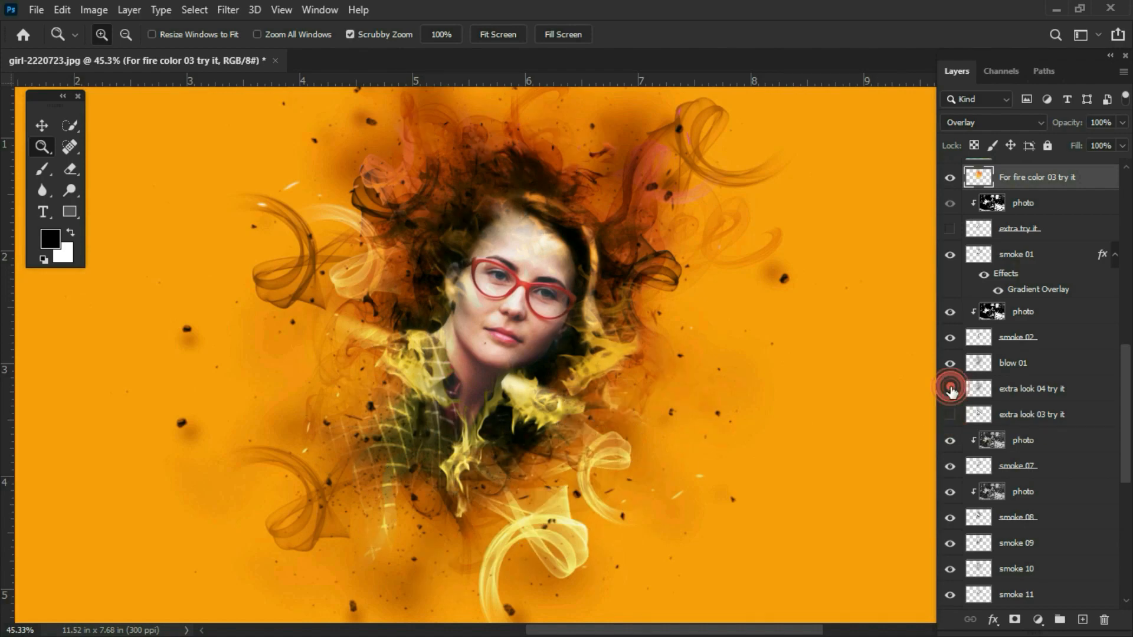
left_click(950, 390)
left_click(950, 390)
left_click(954, 418)
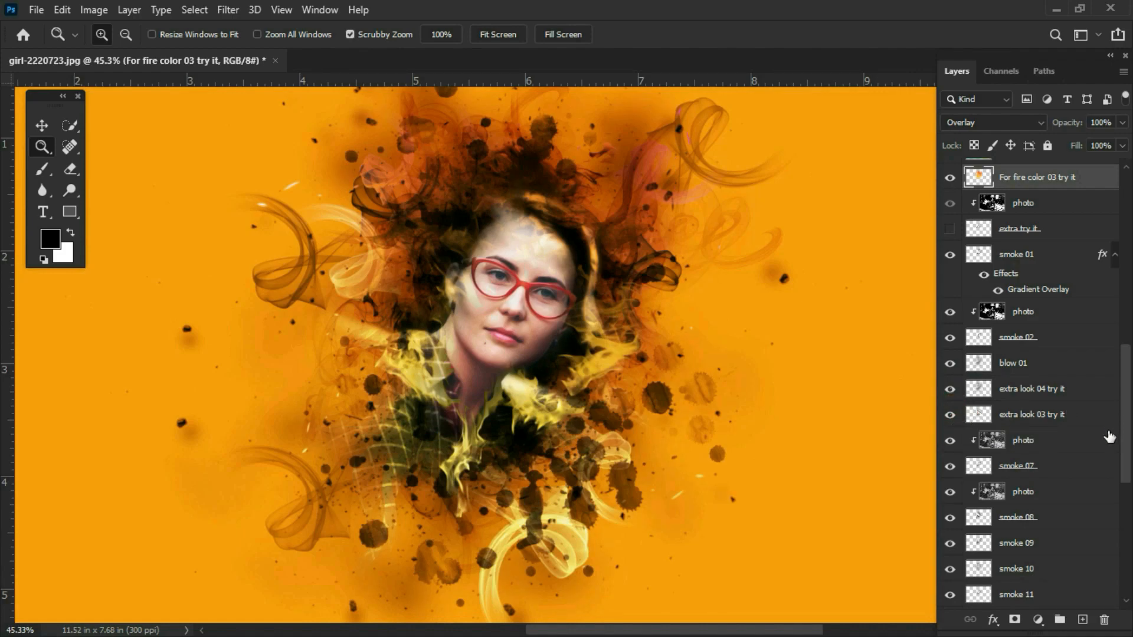
Step: Paint white on the "photo" layer's mask over the woman's nose with a 92 px Soft Round brush
left_click_drag(1123, 449, 1124, 360)
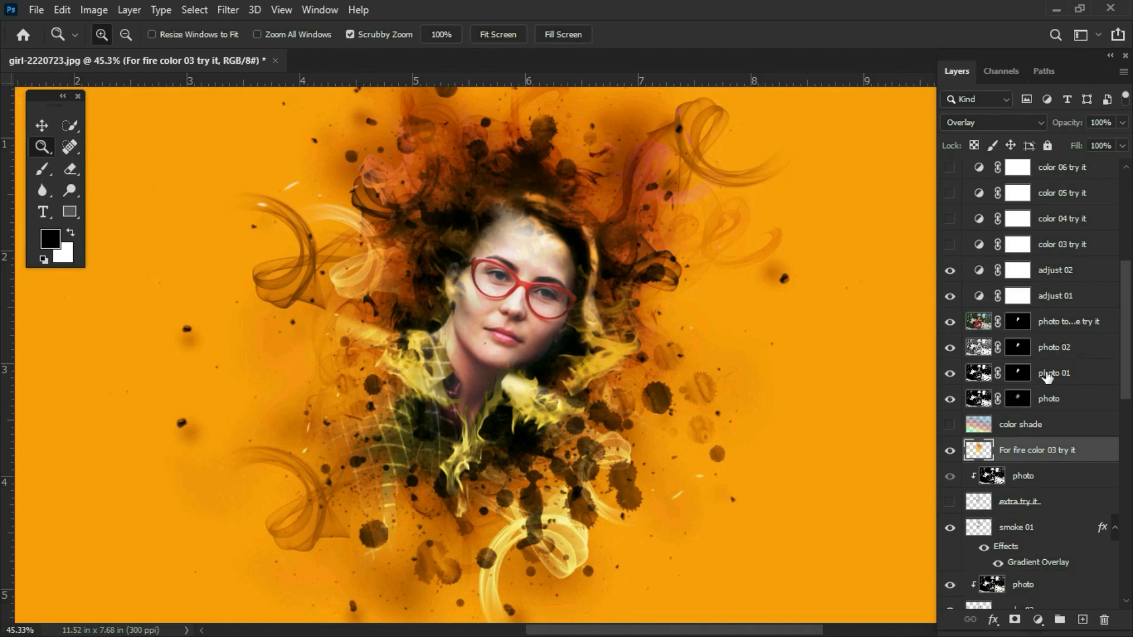
left_click(1018, 400)
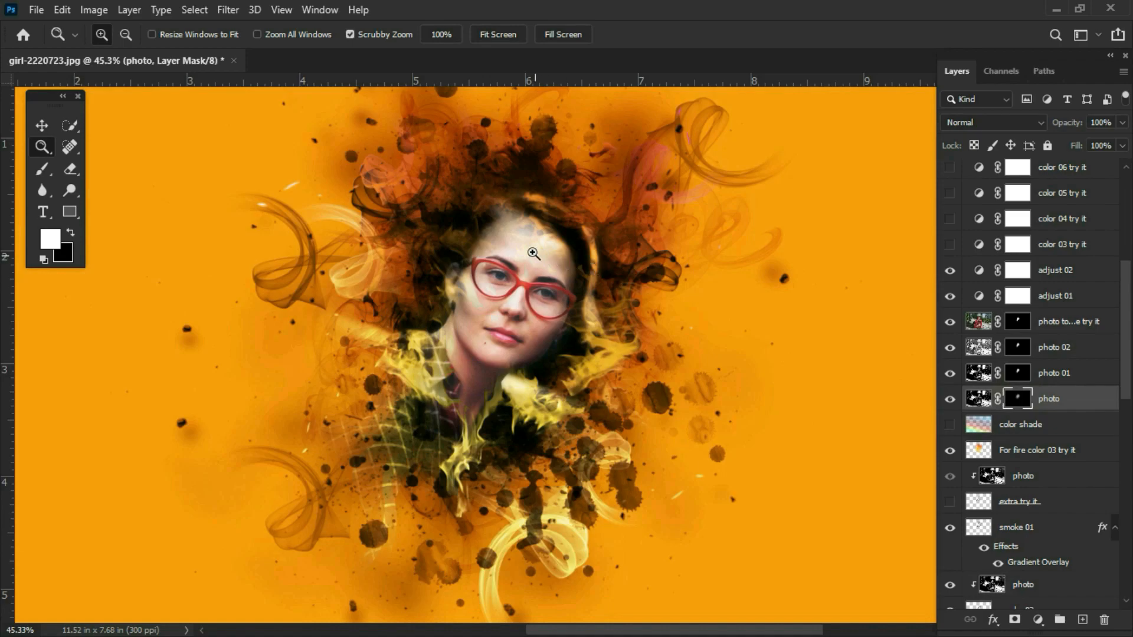
left_click_drag(518, 244, 589, 244)
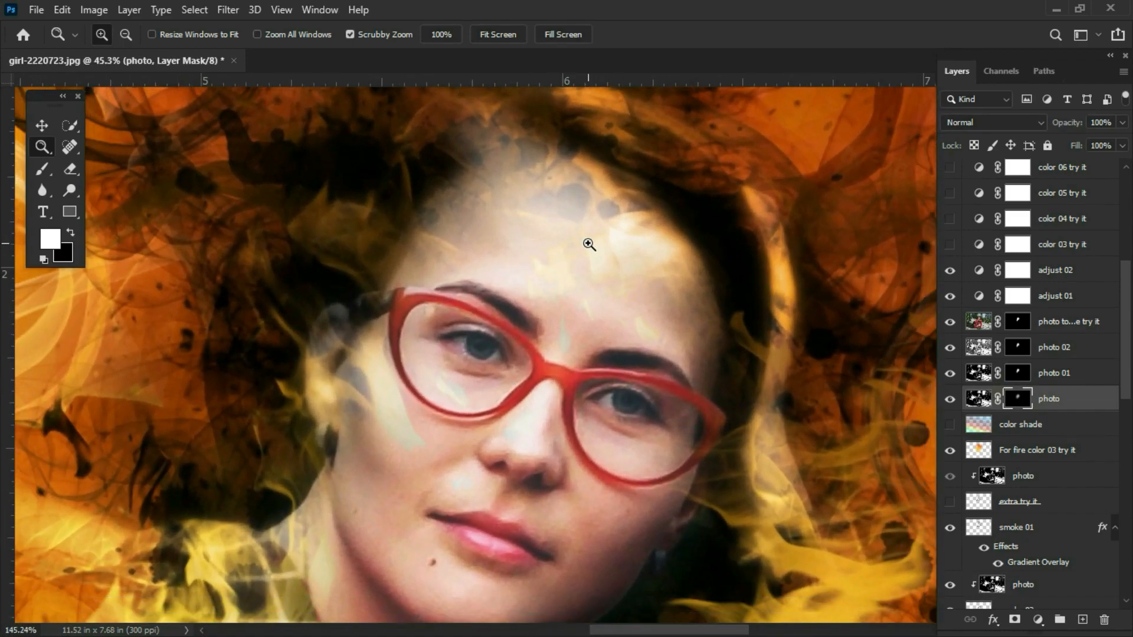
left_click(41, 169)
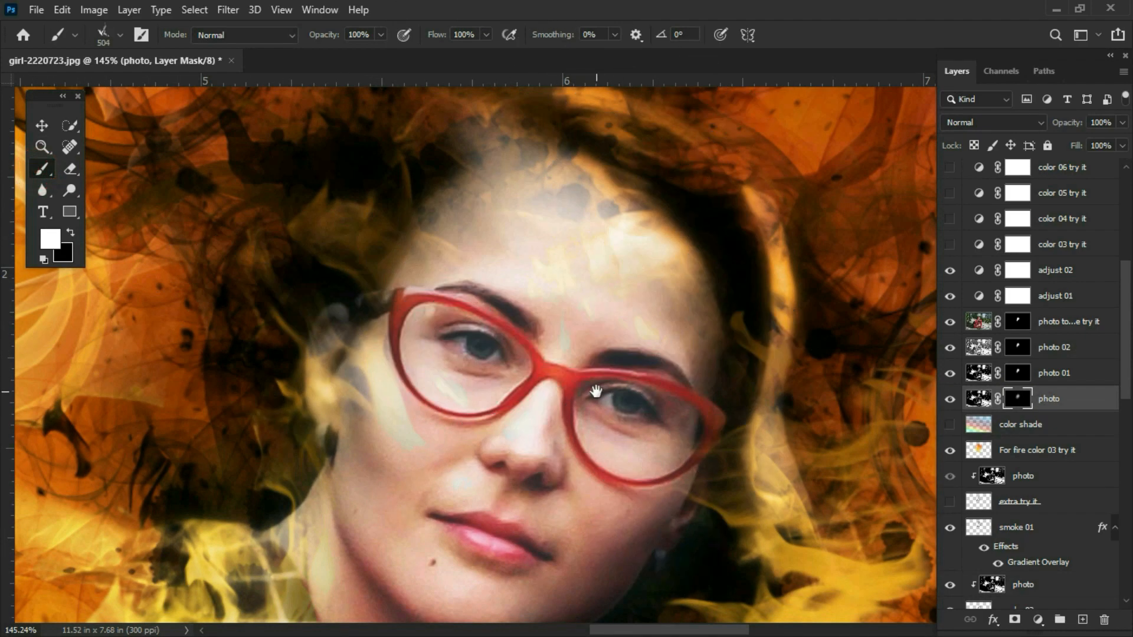
left_click_drag(596, 392, 587, 341)
right_click(603, 394)
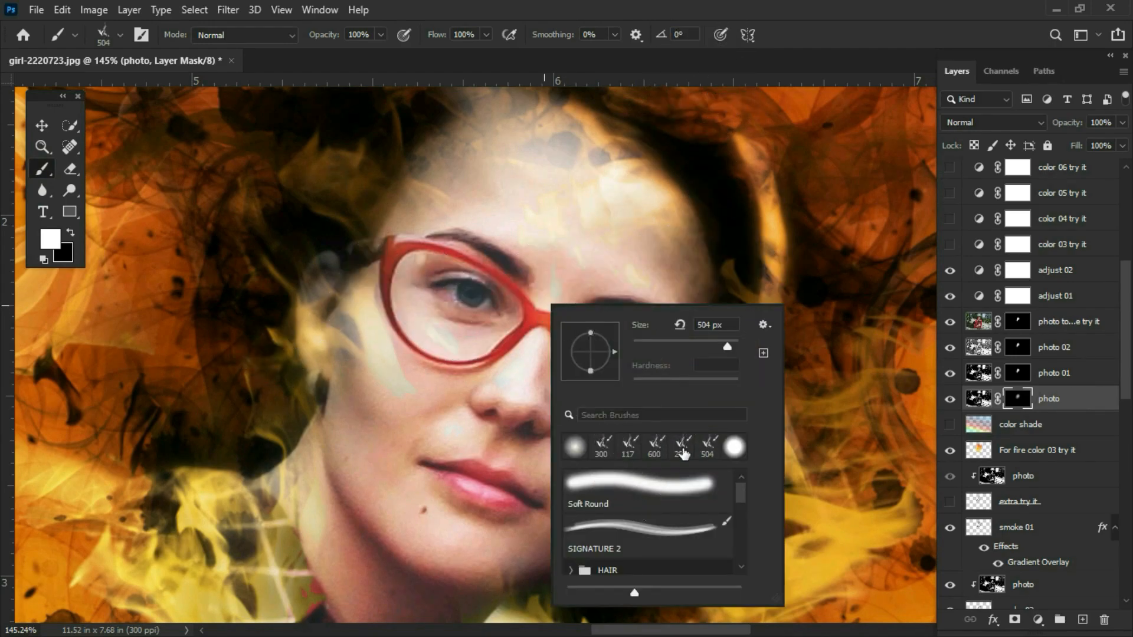
left_click(636, 486)
key("Return")
left_click_drag(666, 218, 425, 223)
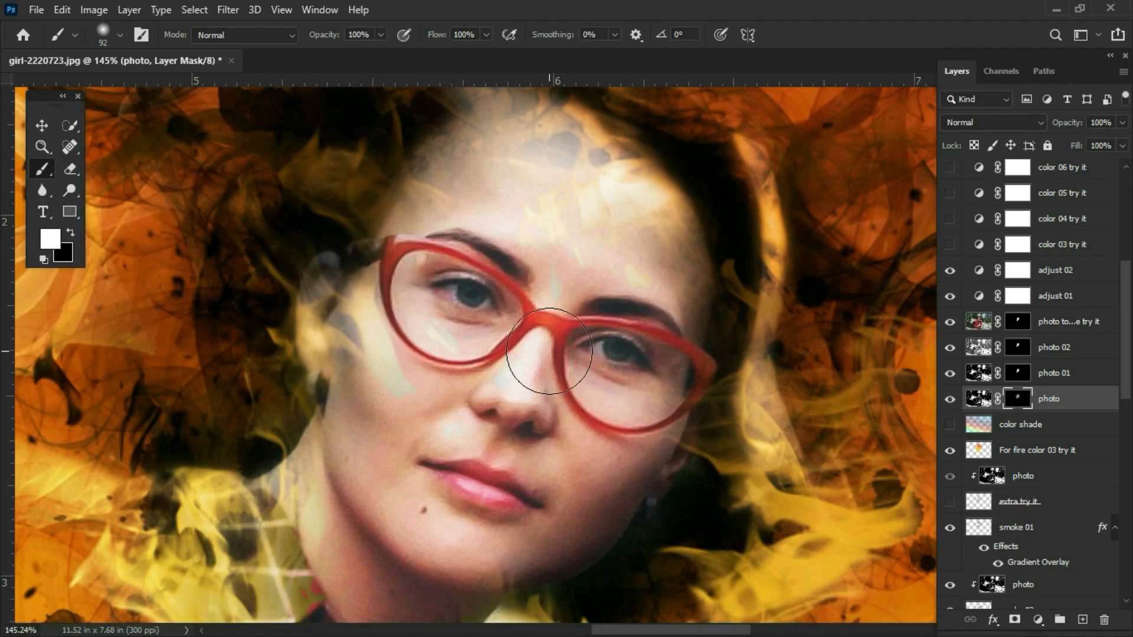
mouse_move(528, 376)
left_mouse_down()
mouse_move(519, 366)
mouse_move(534, 336)
mouse_move(522, 368)
left_mouse_up()
Step: Swap the foreground colour to black and paint over the nose, face and forehead on the "photo" layer's mask
left_click(70, 232)
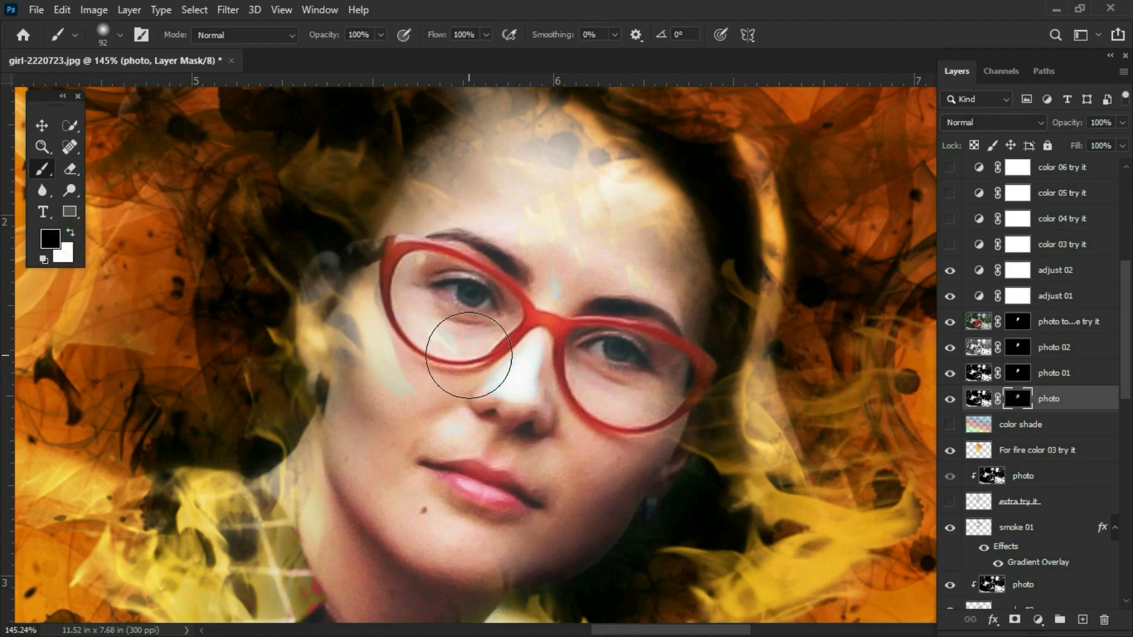
mouse_move(468, 337)
left_mouse_down()
mouse_move(511, 379)
mouse_move(519, 330)
mouse_move(454, 407)
mouse_move(543, 457)
mouse_move(571, 444)
mouse_move(480, 343)
mouse_move(536, 328)
mouse_move(552, 295)
mouse_move(538, 242)
left_mouse_up()
mouse_move(538, 239)
left_mouse_down()
mouse_move(539, 268)
mouse_move(574, 268)
mouse_move(569, 222)
mouse_move(592, 228)
mouse_move(539, 220)
mouse_move(486, 256)
left_mouse_up()
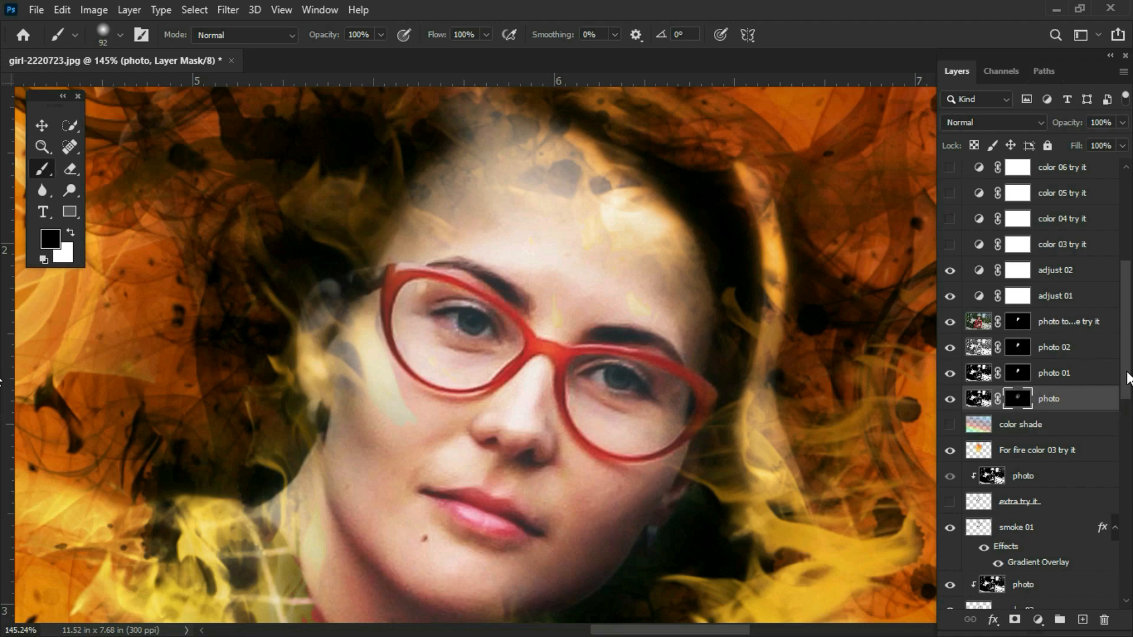
Step: Preview the "color 16 try it", "color 15 try it" and "color 14 try it" adjustment layers one at a time, hiding each again
left_click_drag(1129, 378, 1124, 268)
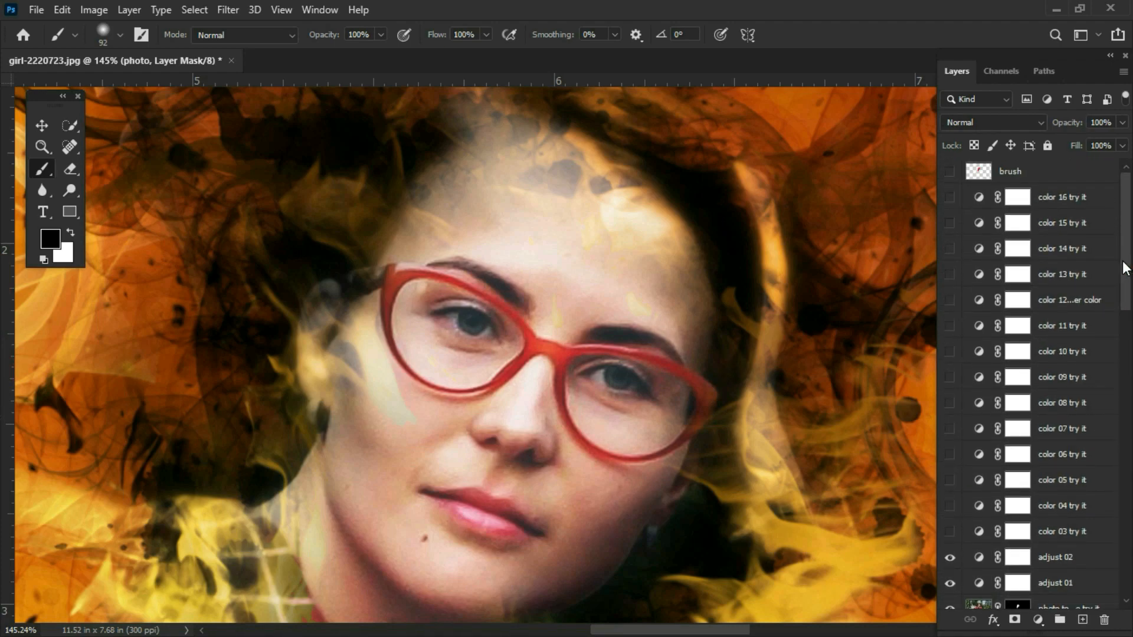
key("ctrl+minus")
key("ctrl+minus")
key("ctrl+minus")
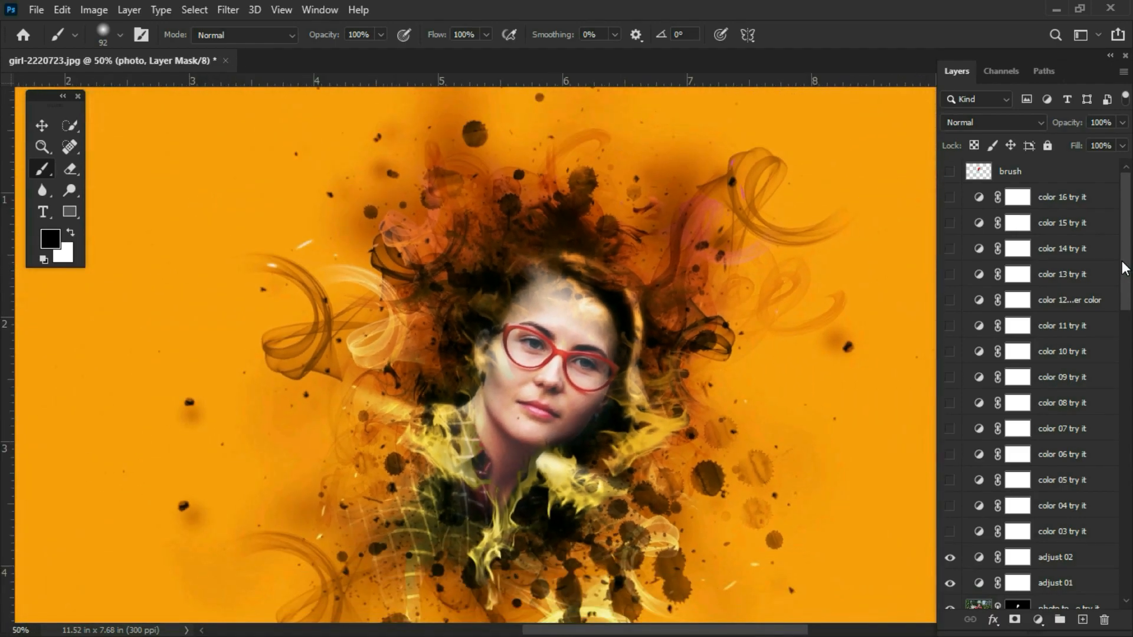
key("ctrl+plus")
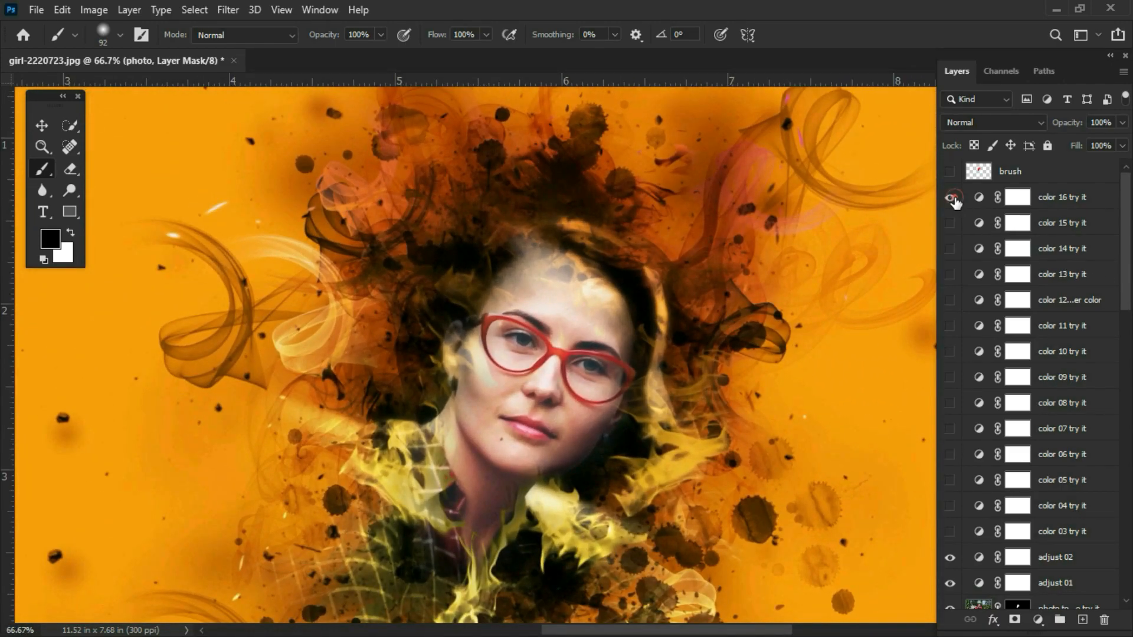
left_click(949, 198)
left_click(950, 198)
left_click(950, 223)
left_click(950, 223)
left_click(955, 248)
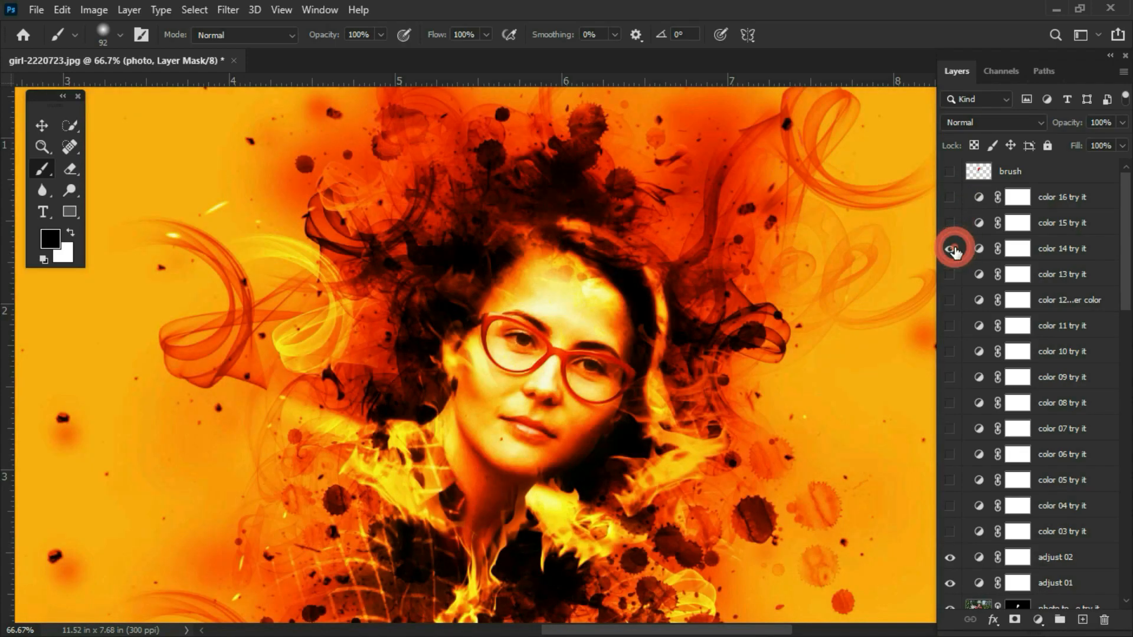
left_click(955, 249)
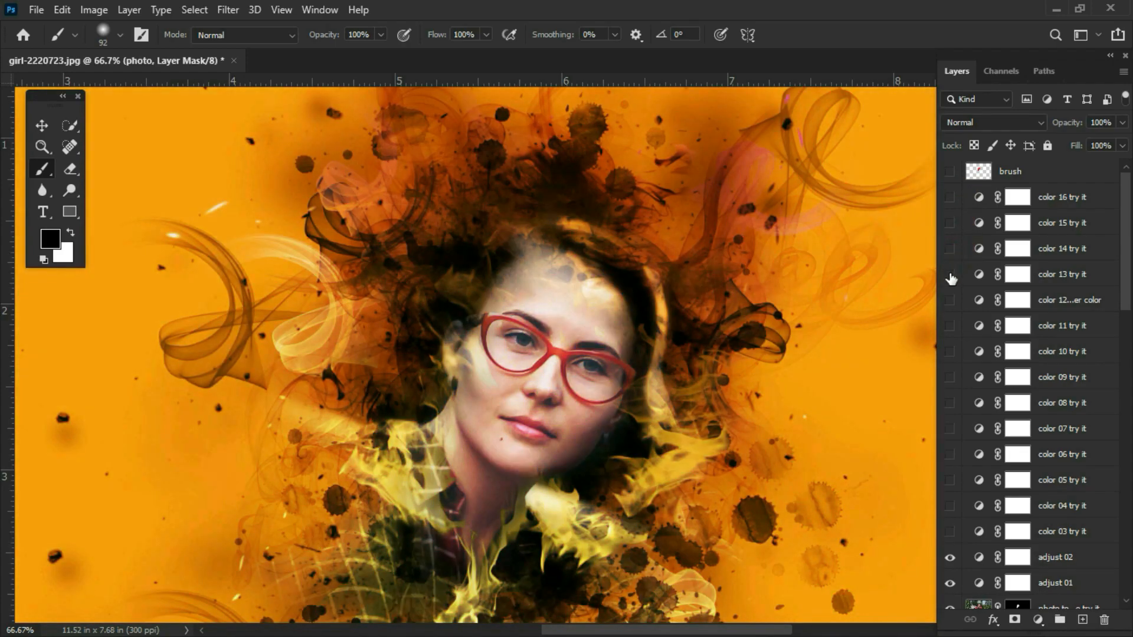
Step: Preview the colour adjustment layers from "color 13 try it" down to "color 09 try it" one at a time, hiding each again
left_click(950, 274)
left_click(950, 275)
left_click(948, 306)
left_click(948, 306)
left_click(950, 326)
left_click(950, 326)
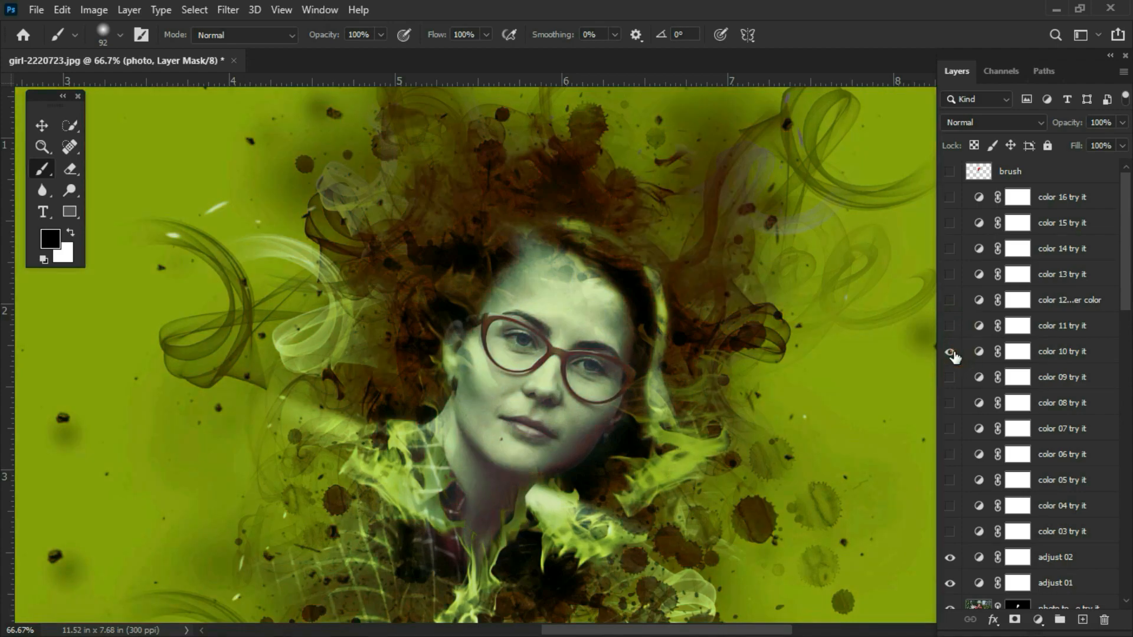
left_click(951, 351)
left_click(949, 378)
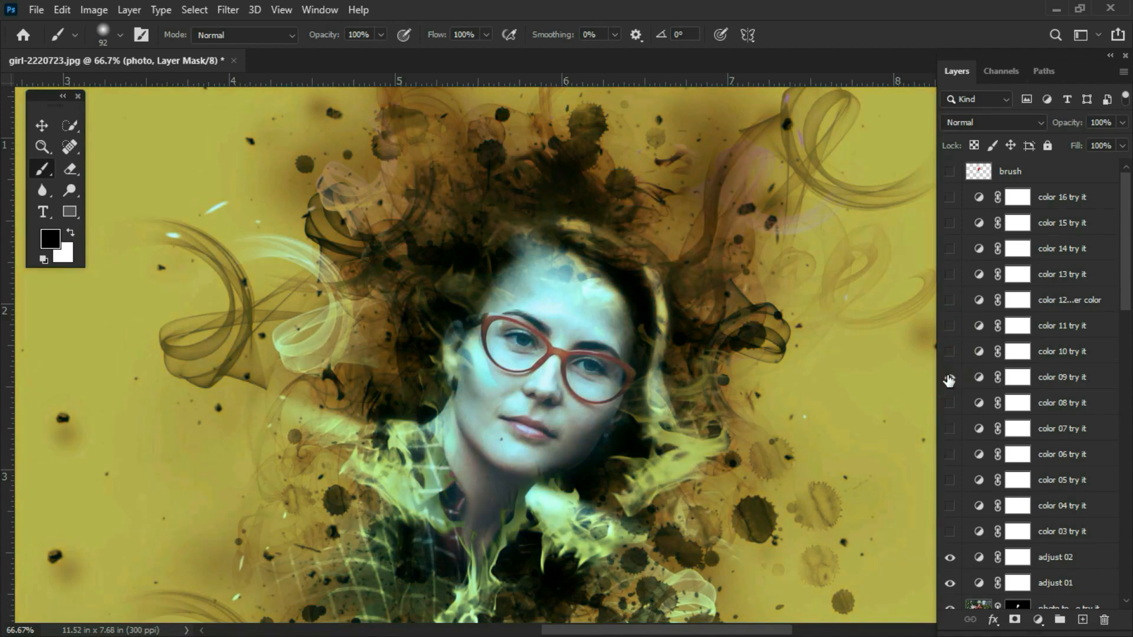
left_click(949, 378)
scroll(1006, 177, "down", 3)
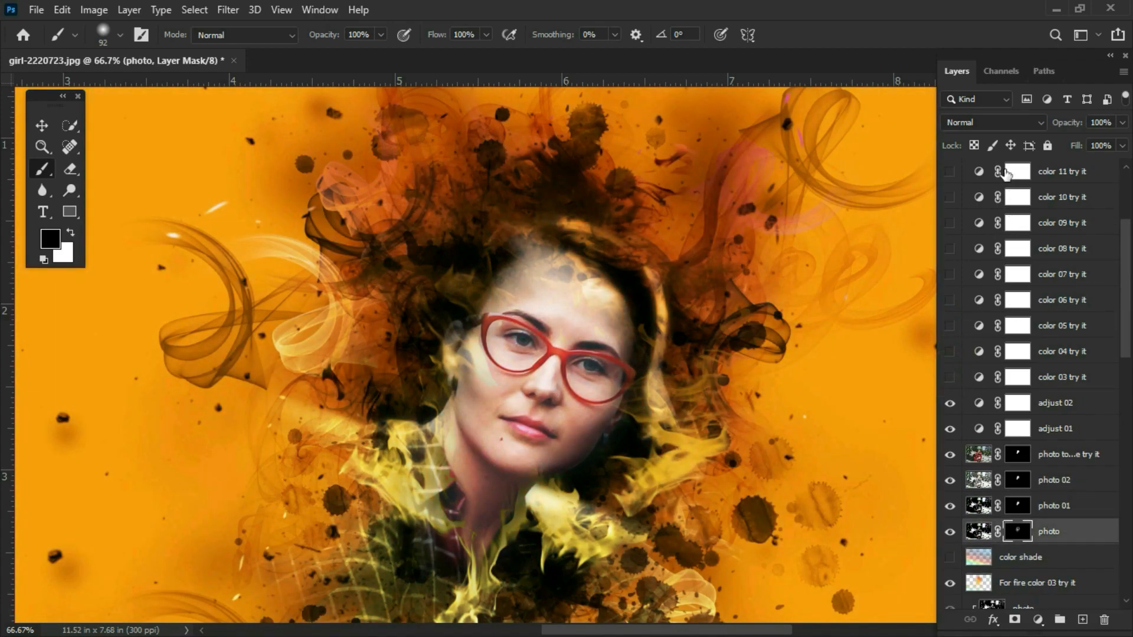
left_click_drag(1123, 323, 1128, 561)
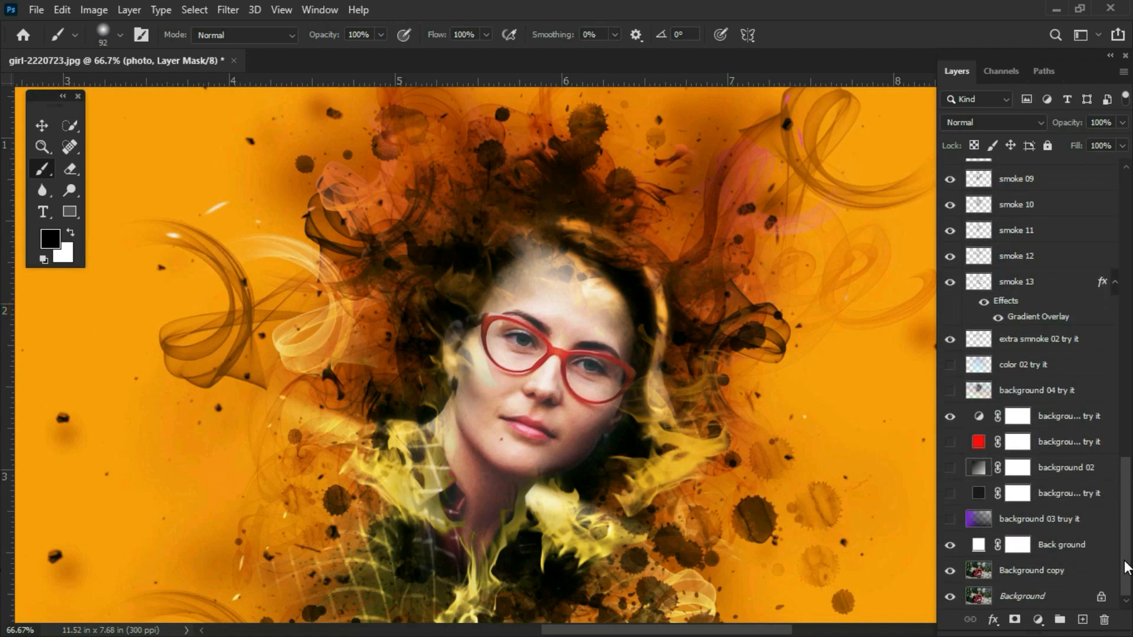
key("ctrl+minus")
key("ctrl+minus")
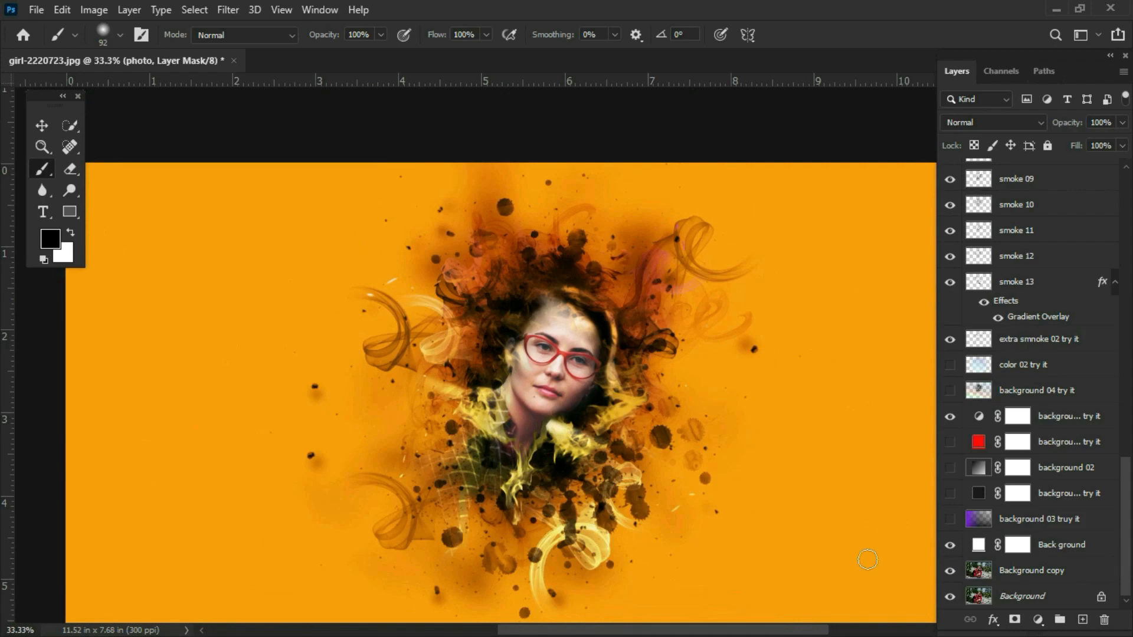
left_click_drag(580, 361, 512, 283)
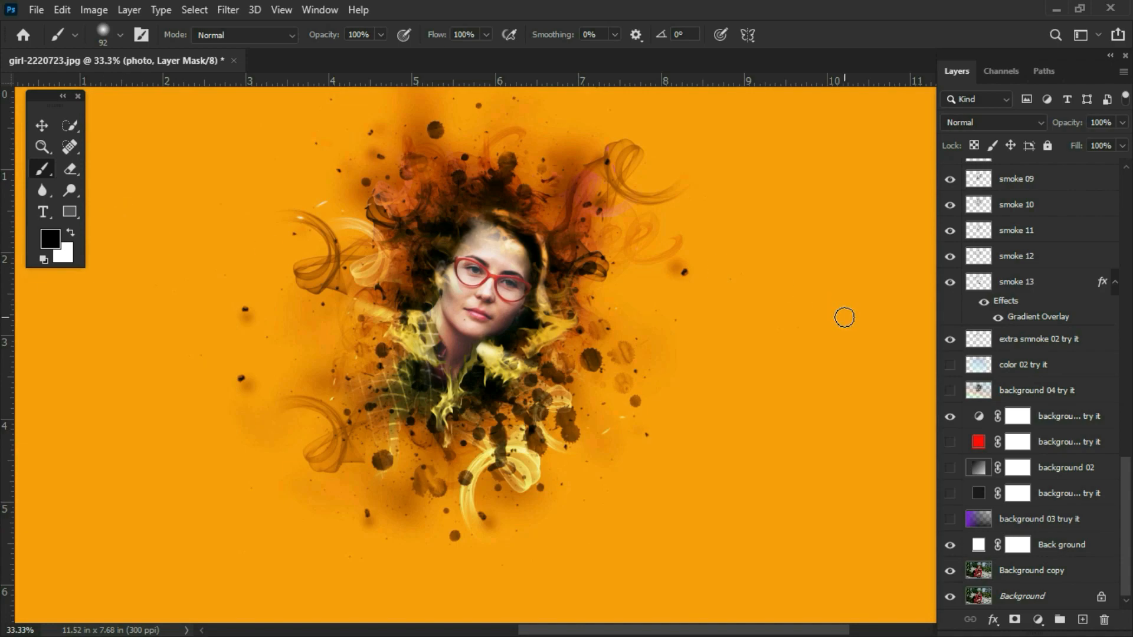
Step: Choose the signature brush preset and create a new empty layer above the "brush" layer
key("alt+F9")
left_click(785, 295)
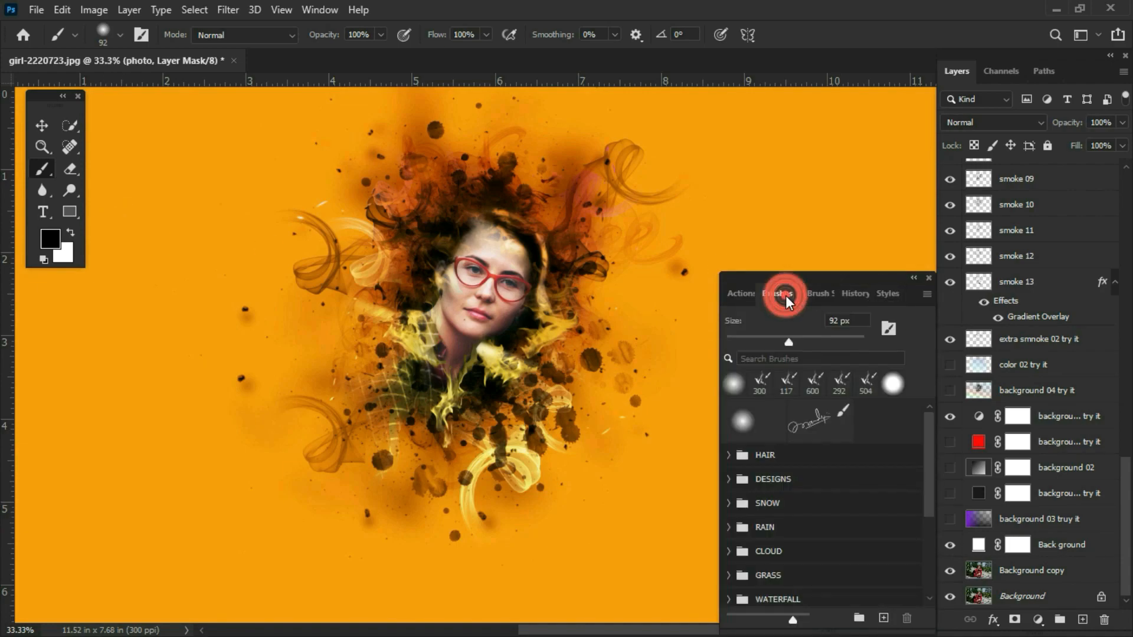
left_click(814, 420)
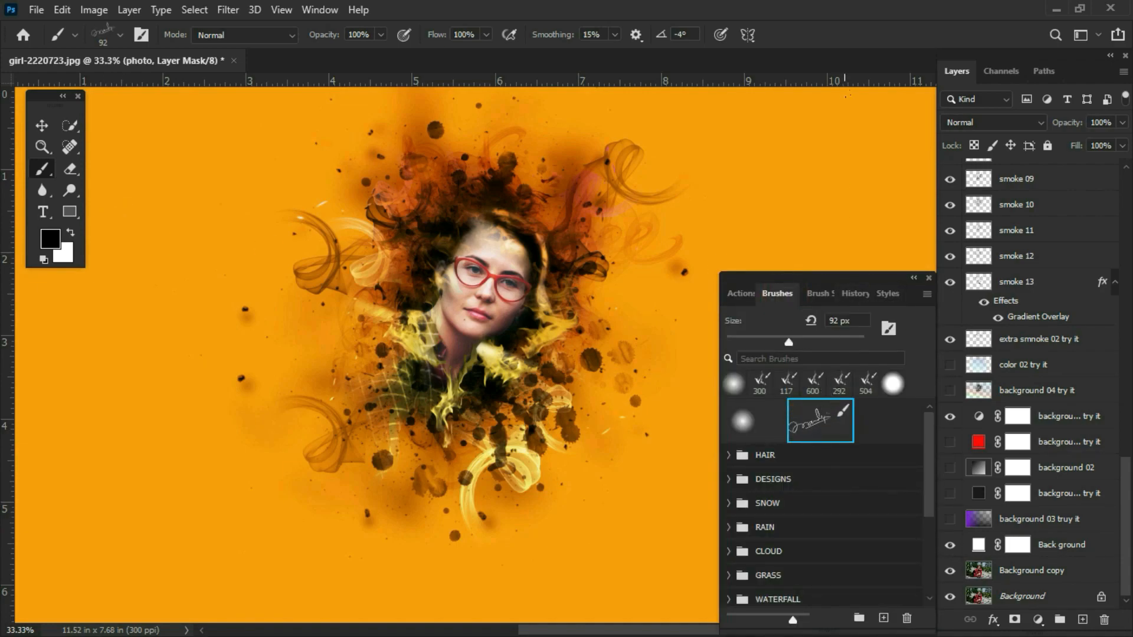
left_click_drag(1116, 480, 1112, 186)
left_click(1070, 172)
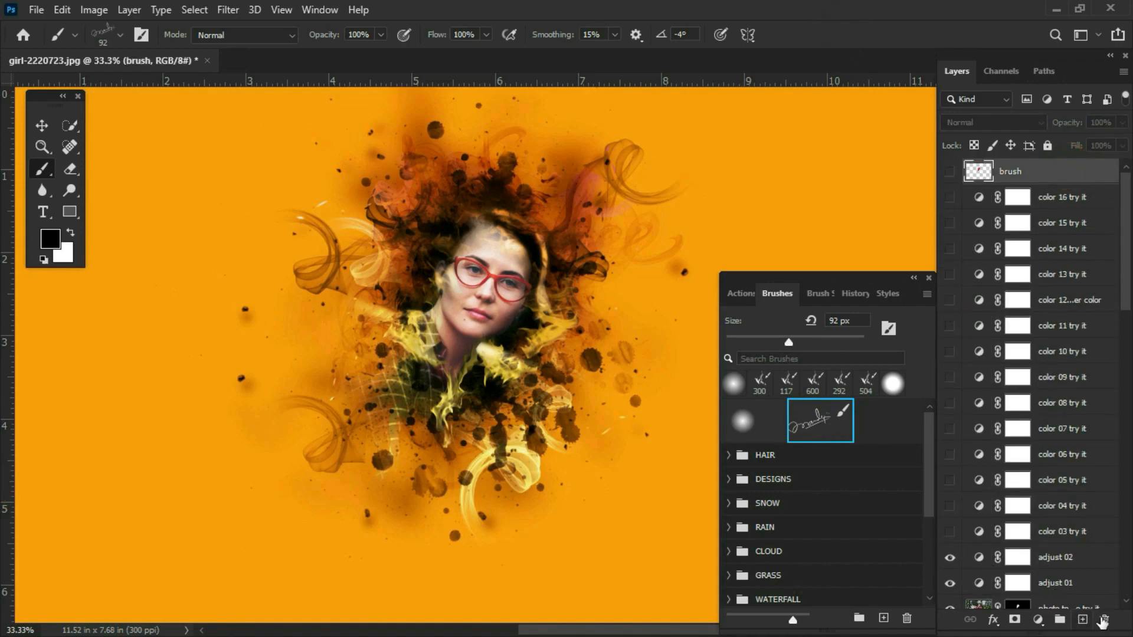
left_click(1082, 619)
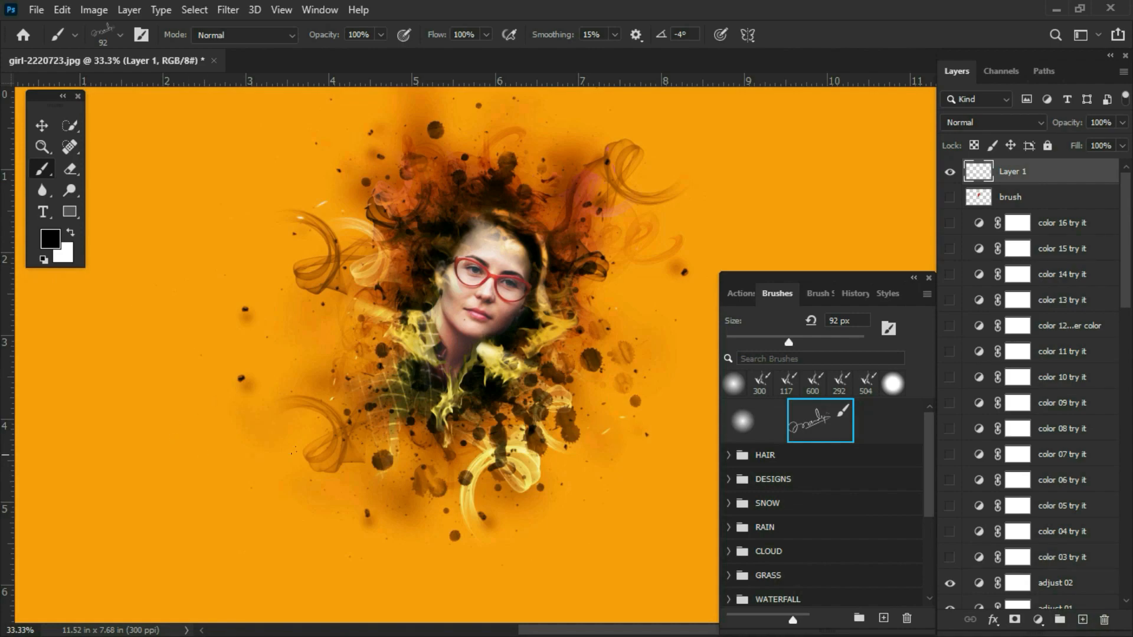
Step: Stamp the signature once in black at 452 px on the new layer, below and to the right of the portrait
left_click_drag(534, 323, 331, 236)
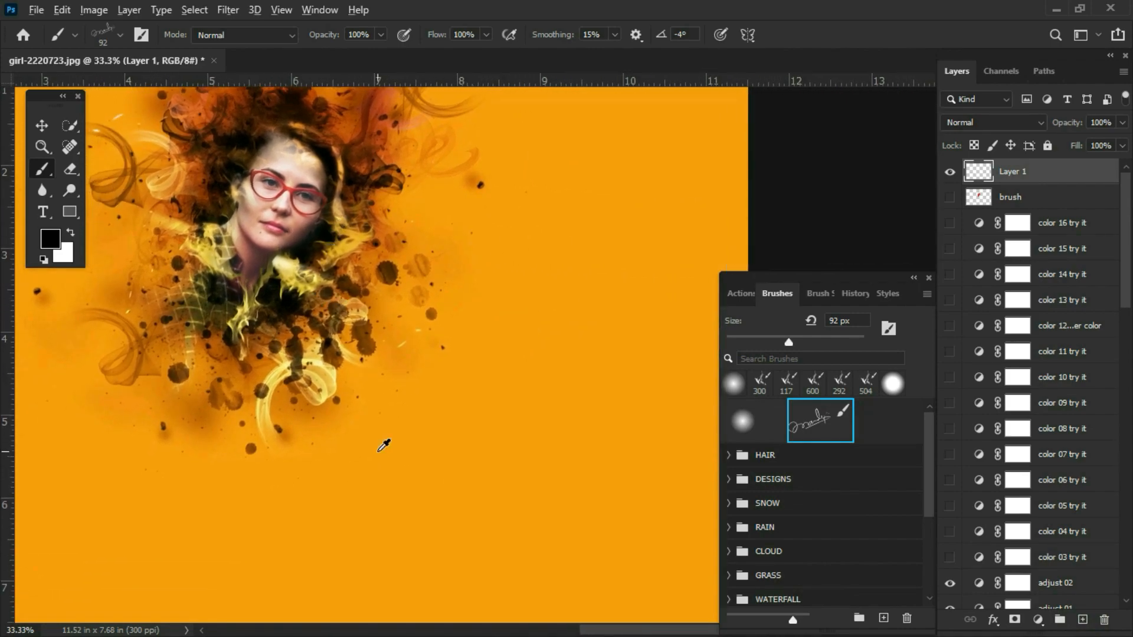
left_click(496, 433)
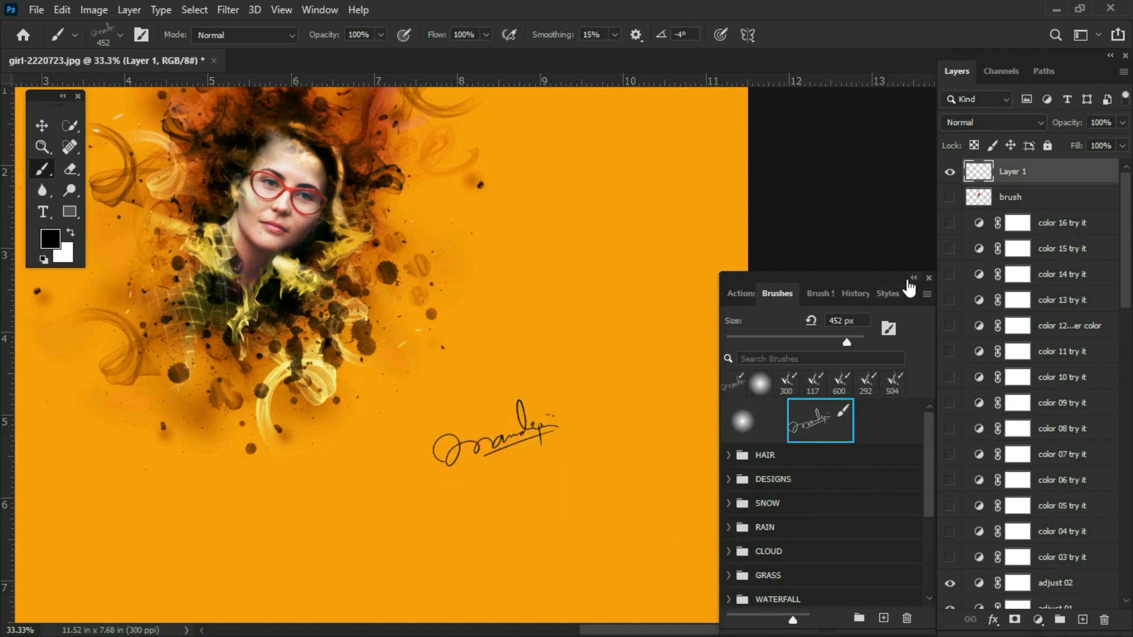
key("F9")
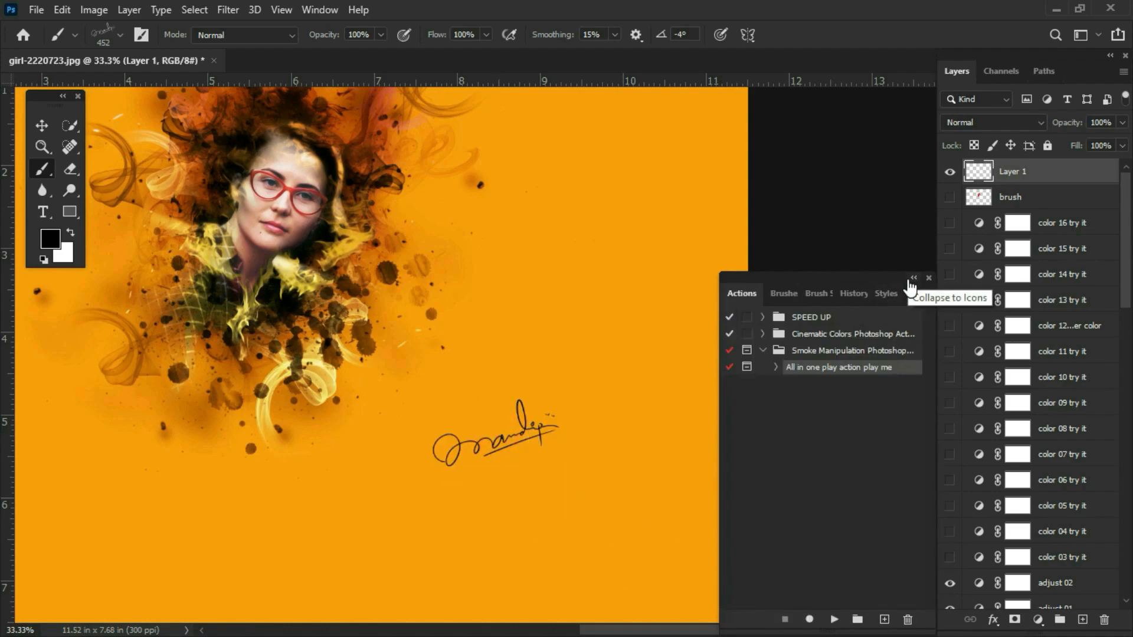
key("F9")
key("ctrl+0")
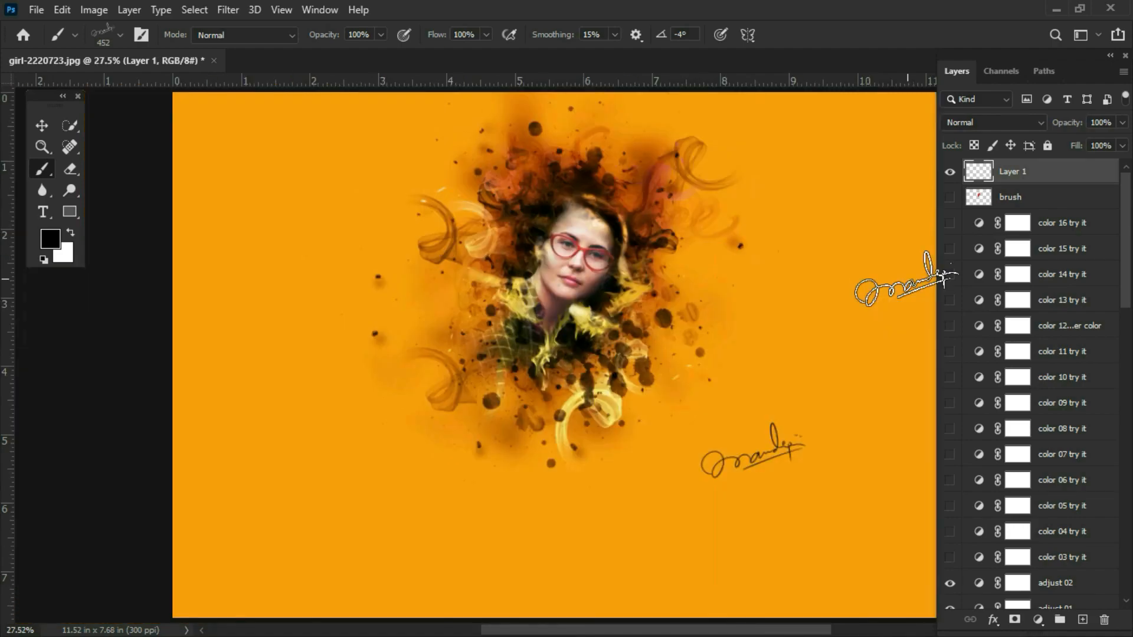
left_click_drag(687, 249, 682, 272)
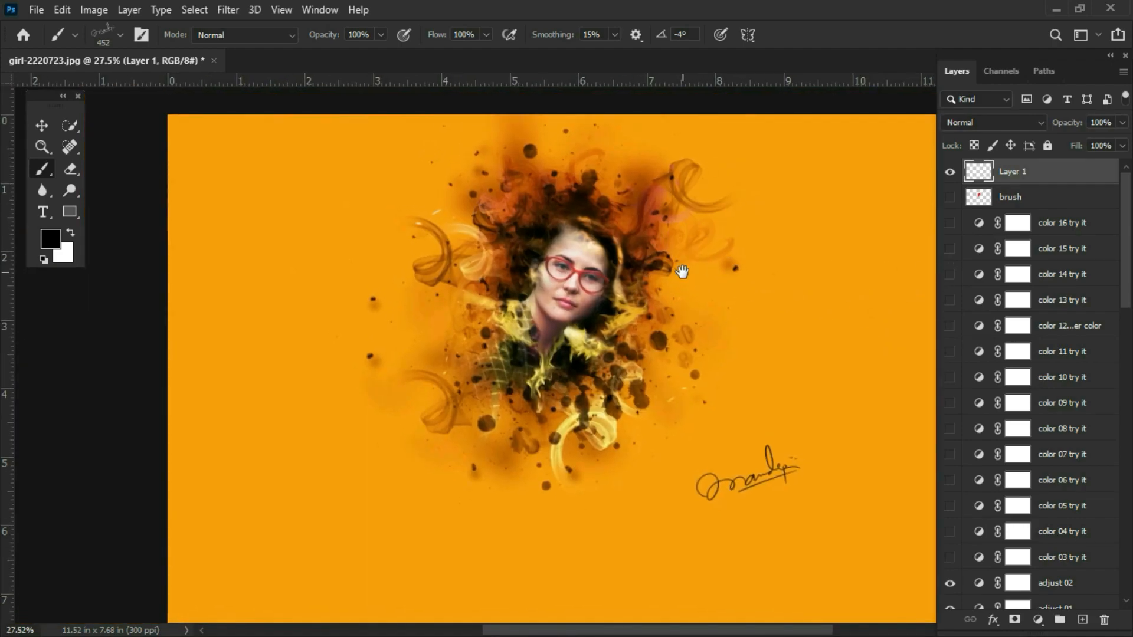